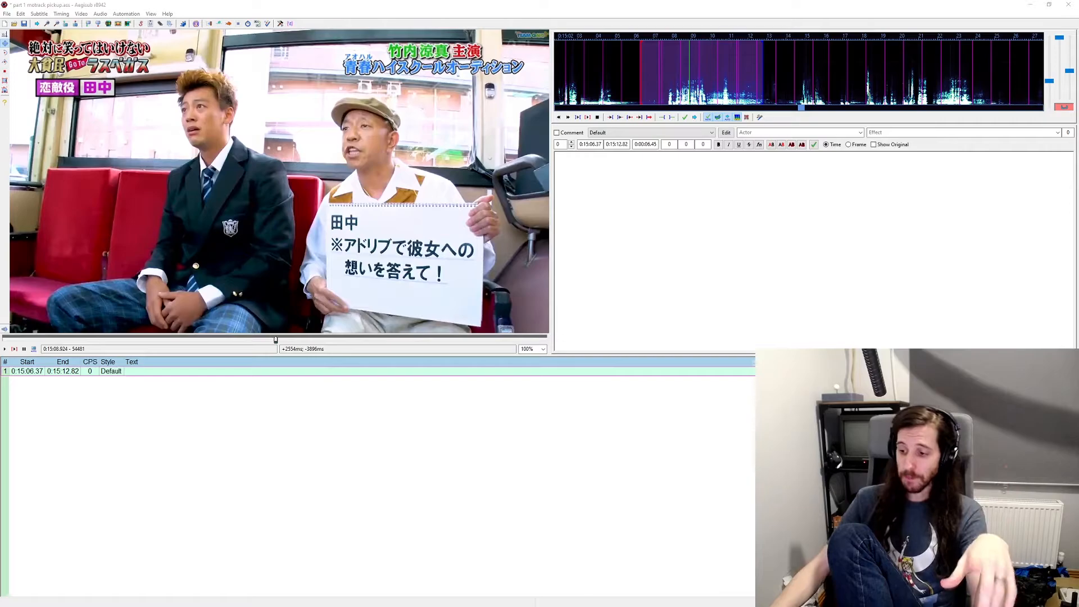
- Switch to the browser and read the installation instructions in the README of the Aegisub-Motion repository on GitHub
key("alt+Tab")
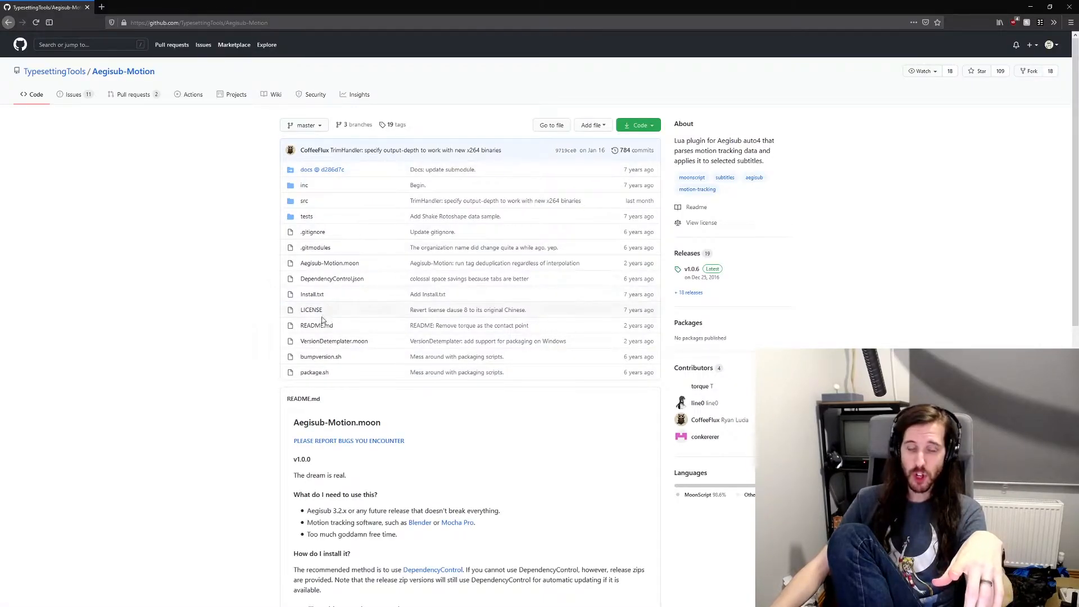
scroll(489, 359, "down", 3)
scroll(493, 363, "down", 6)
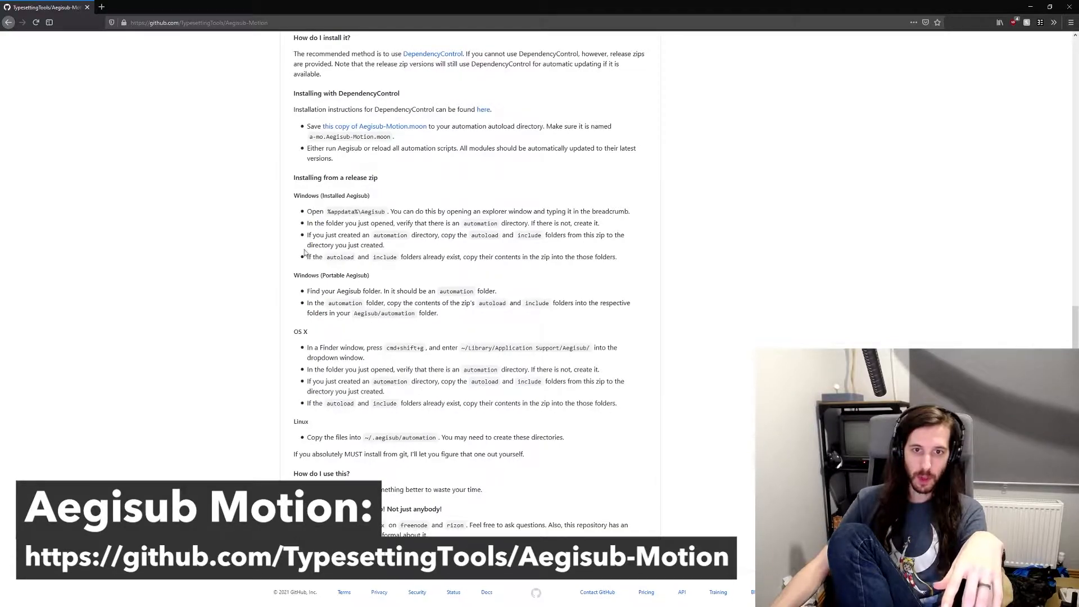
scroll(423, 300, "up", 3)
scroll(423, 300, "up", 5)
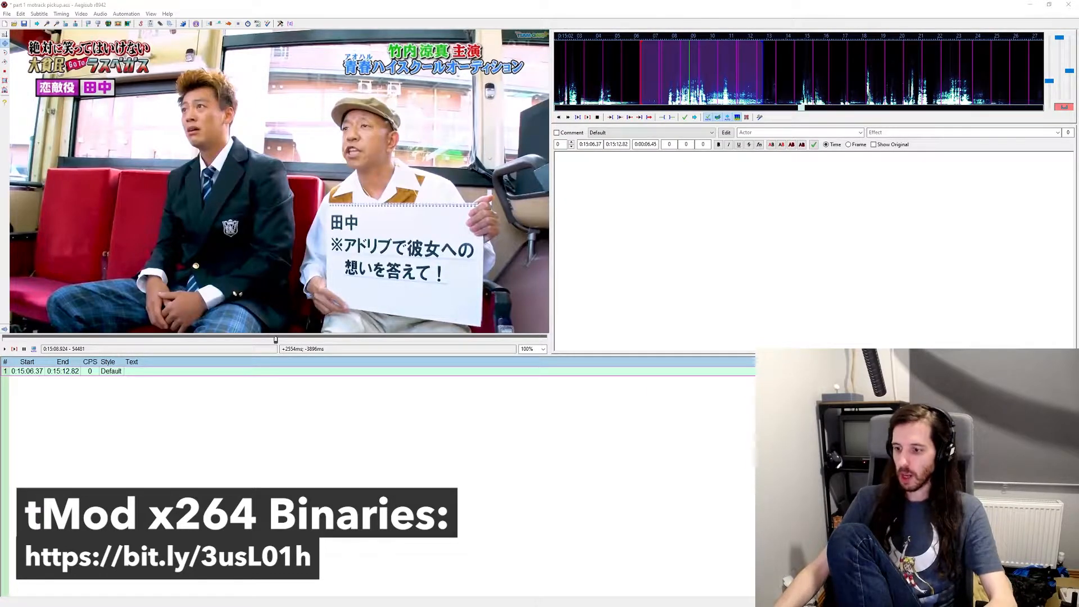
- Open the %appdata%\Aegisub\x264 folder in File Explorer, check the extracted tMod x264 binaries, and return to Aegisub
key("super+r")
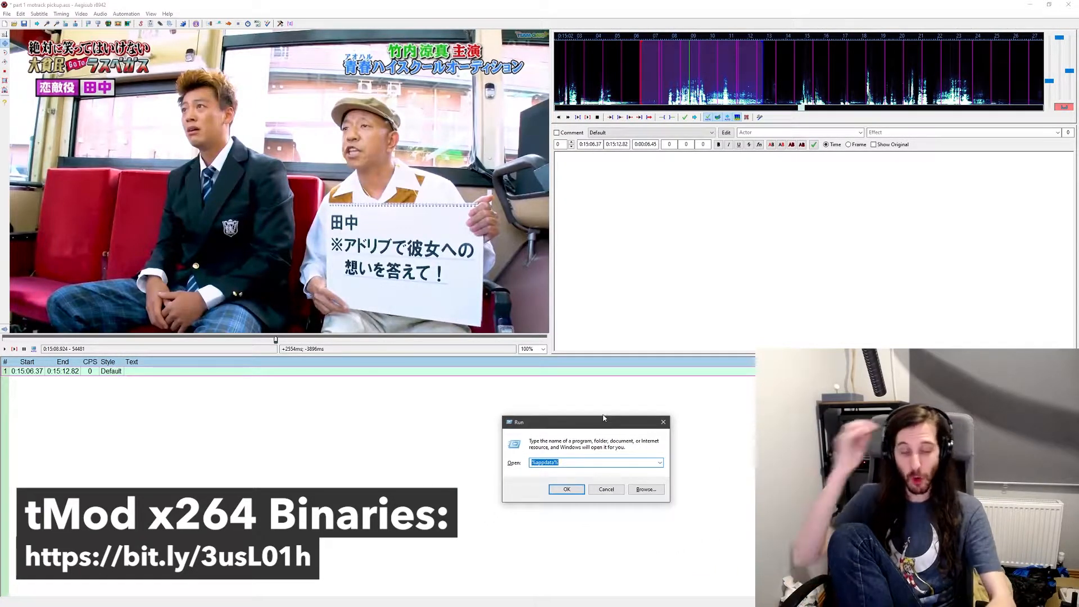
left_click(572, 463)
key("ctrl+a")
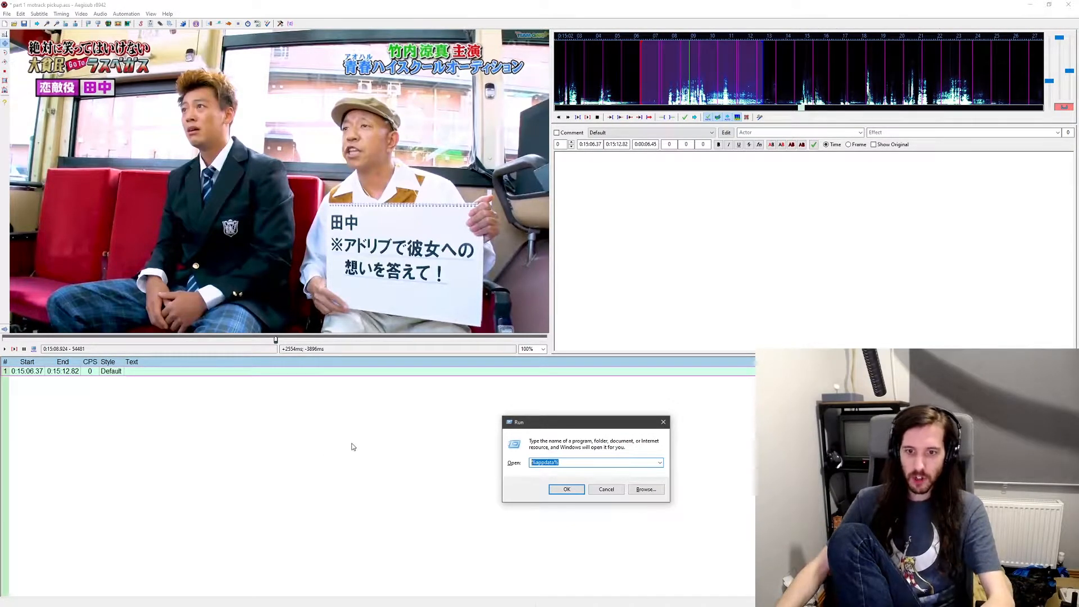
type("%app")
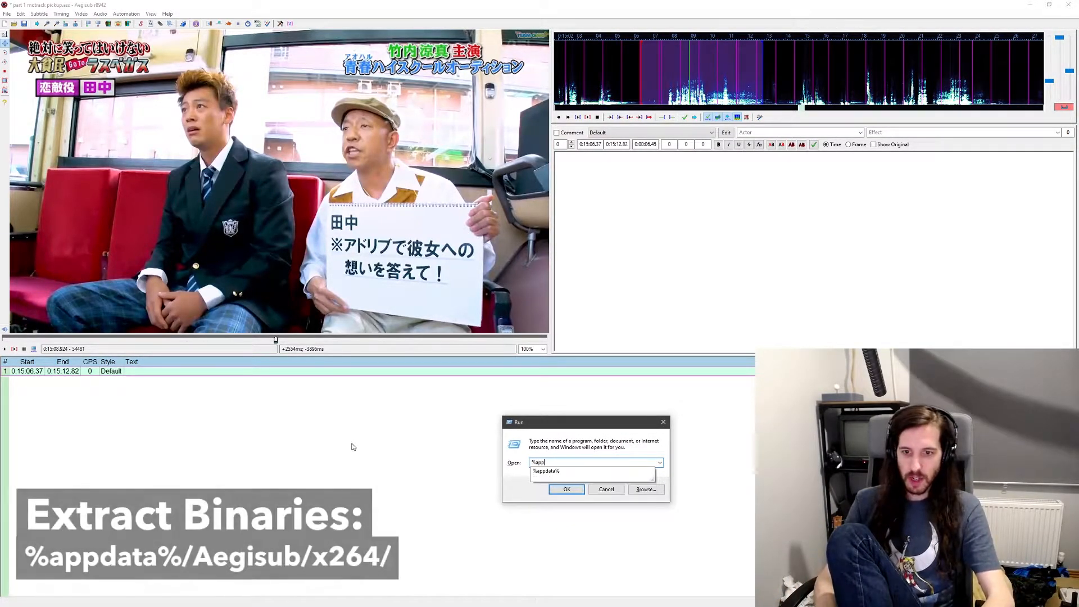
type("data%")
key("Return")
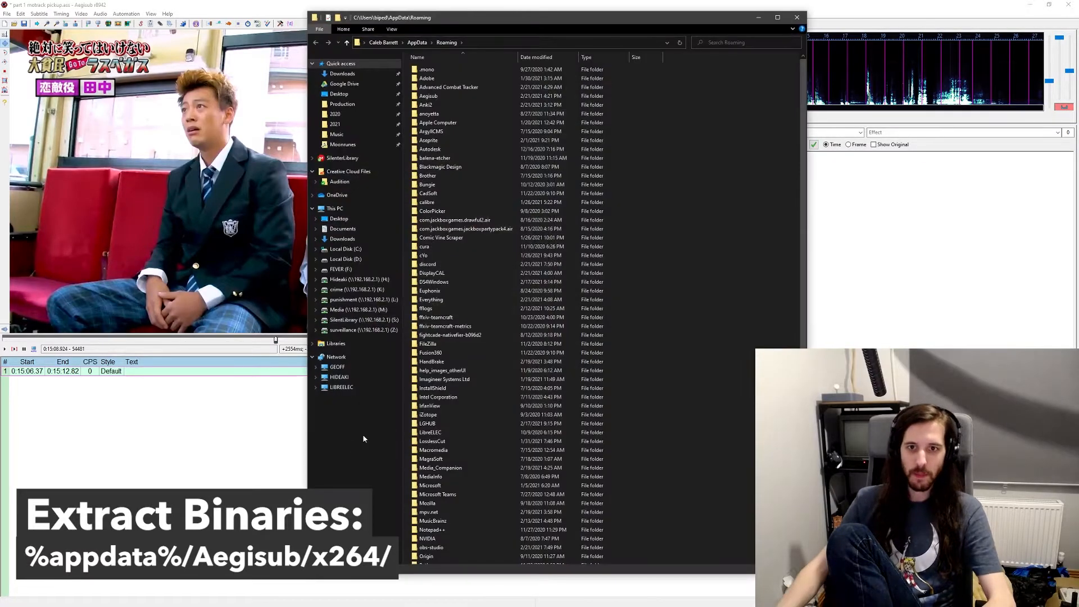
double_click(462, 96)
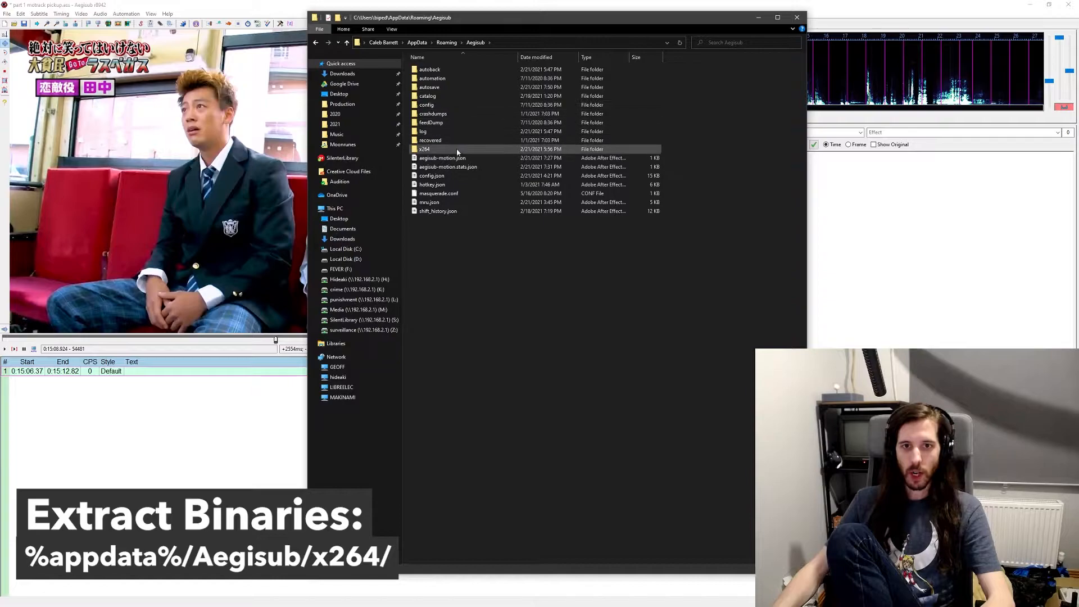
left_click(427, 149)
right_click(456, 261)
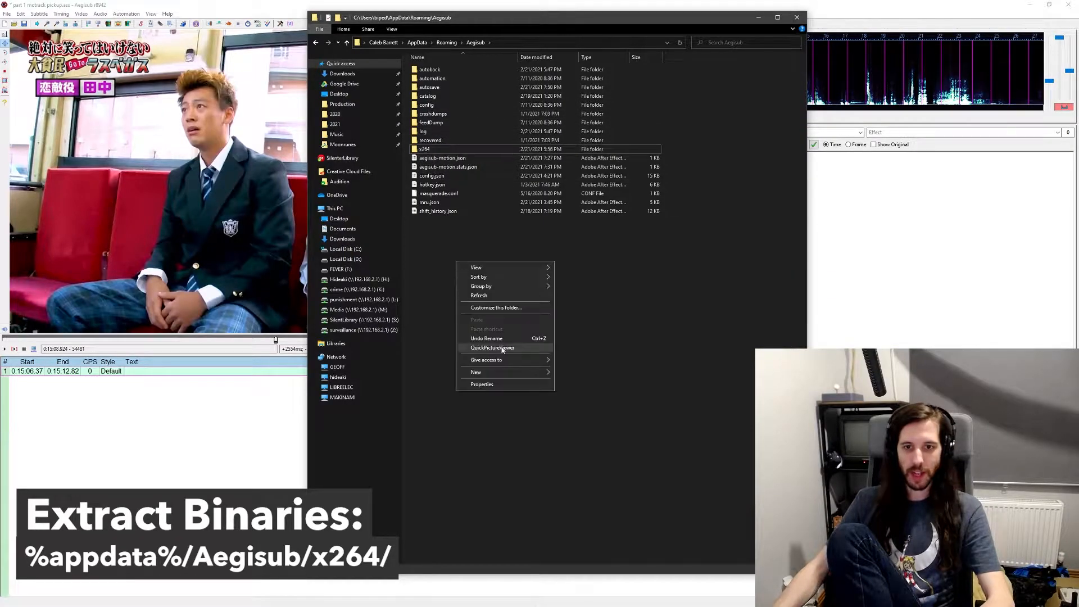
left_click(580, 335)
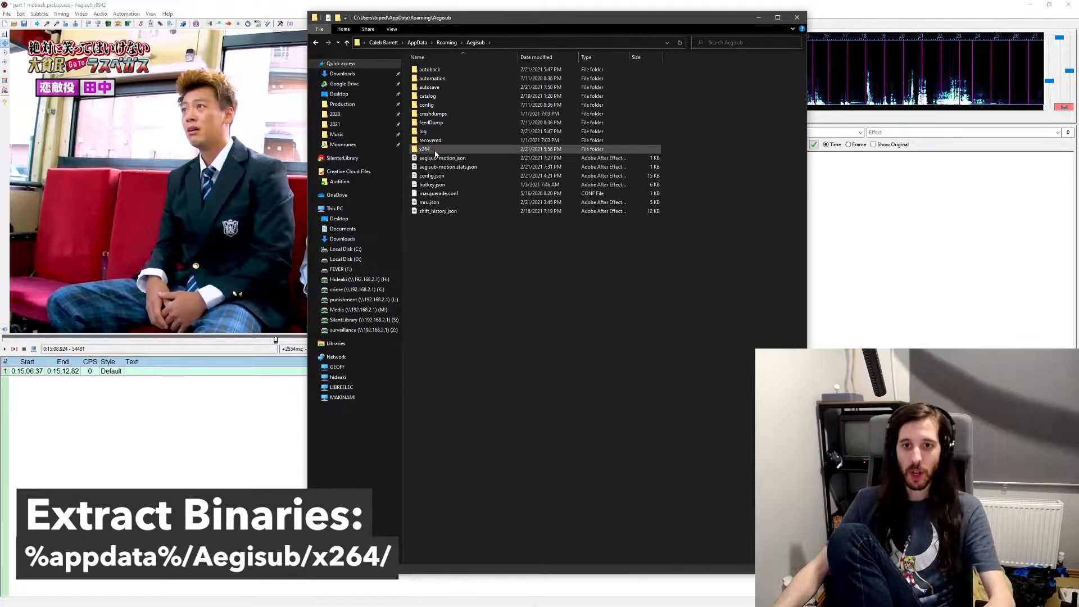
double_click(432, 149)
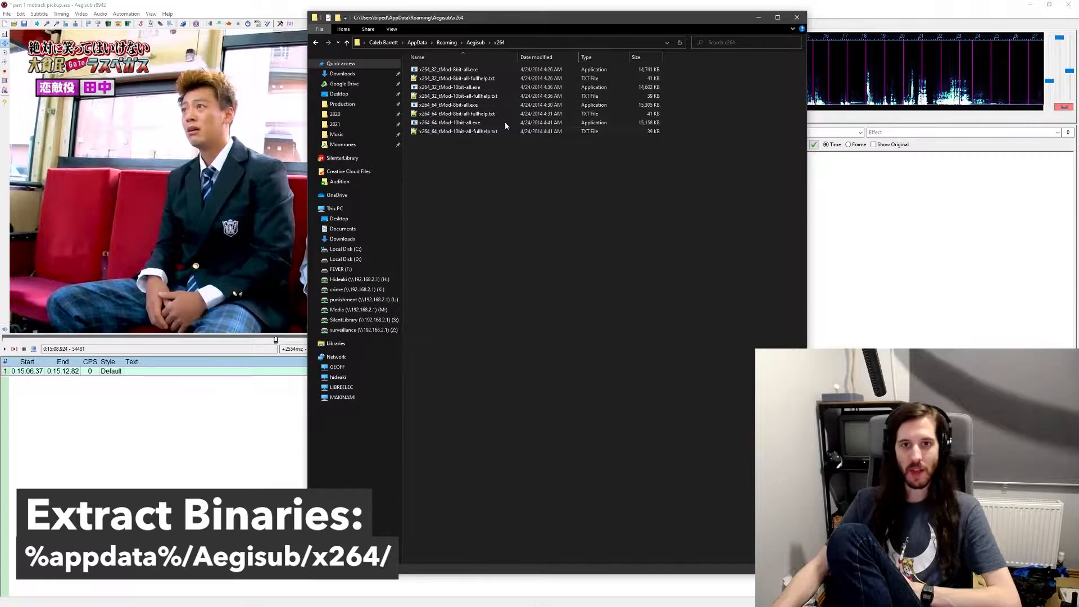
left_click(235, 71)
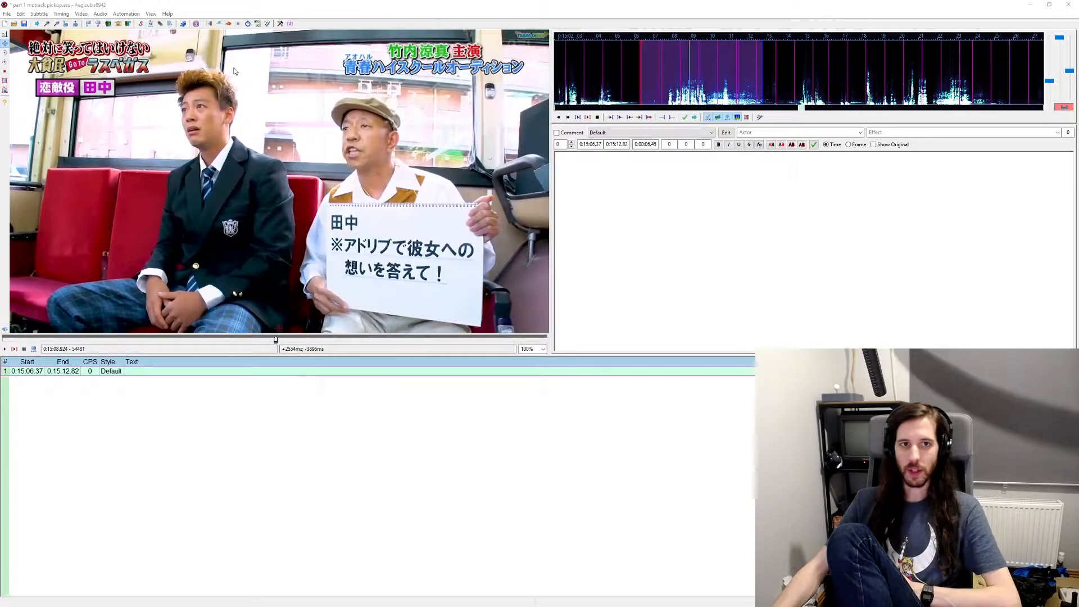
- In Aegisub-Motion's trim settings, choose x264_32_tMod-8bit-all.exe from %appdata%\Aegisub\x264 as the encoding binary
left_click(128, 14)
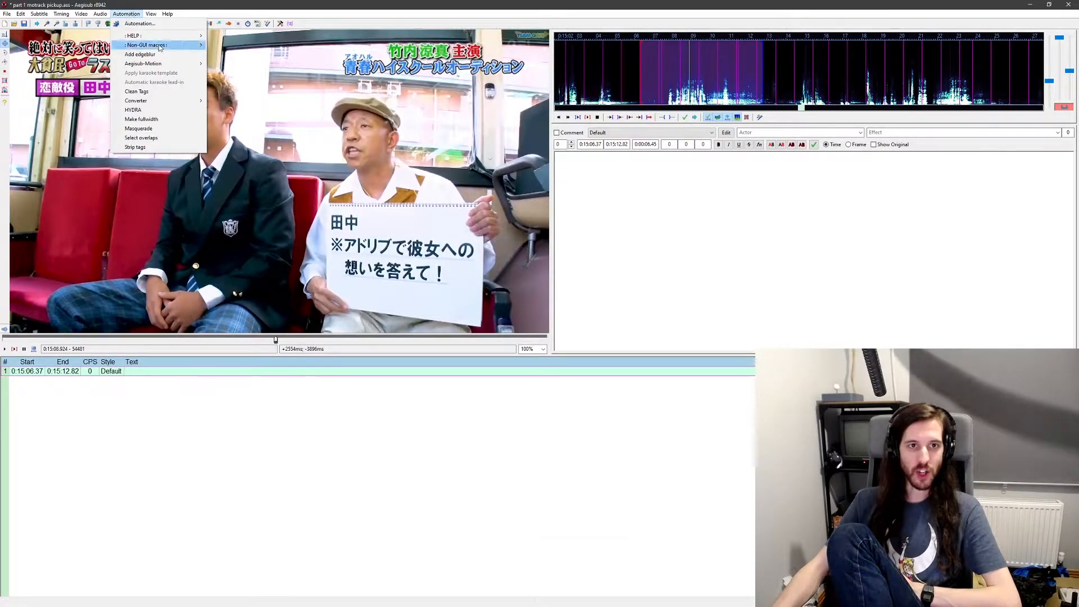
mouse_move(146, 64)
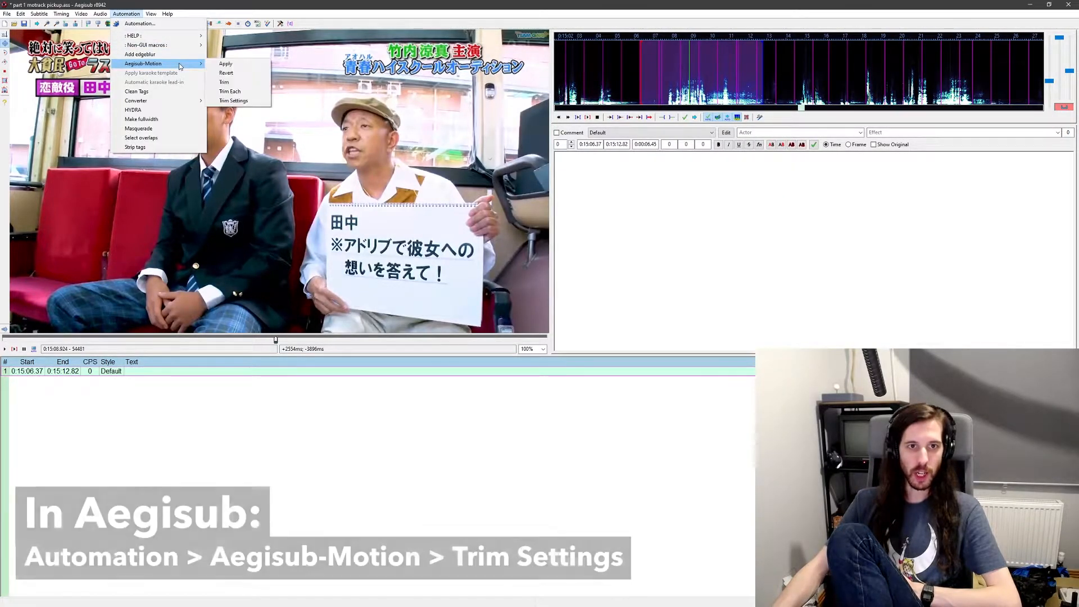
left_click(234, 101)
left_click(515, 378)
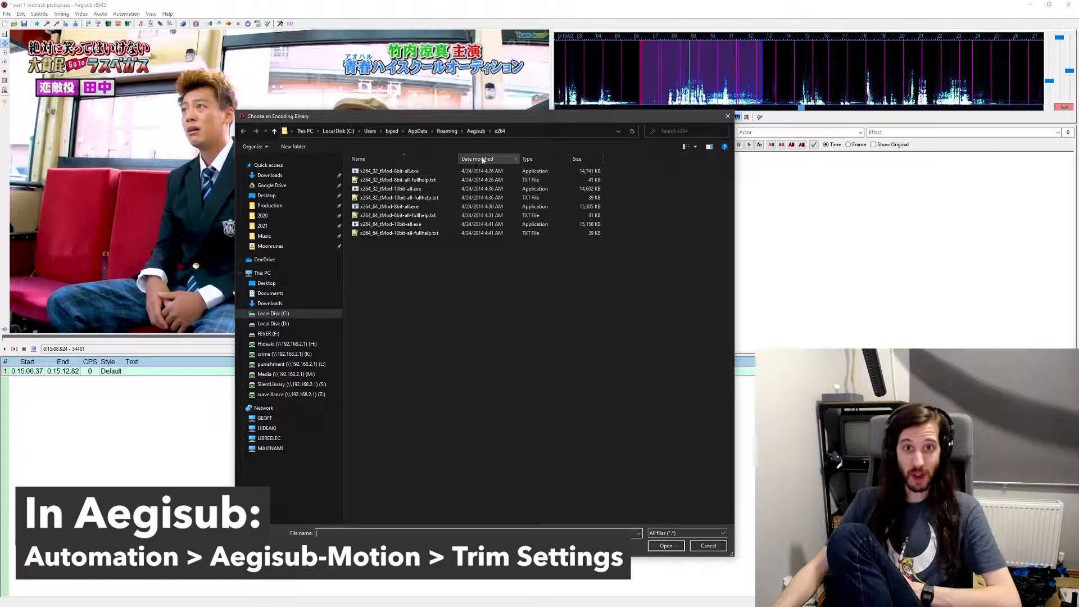
left_click(515, 129)
type("%appdata%")
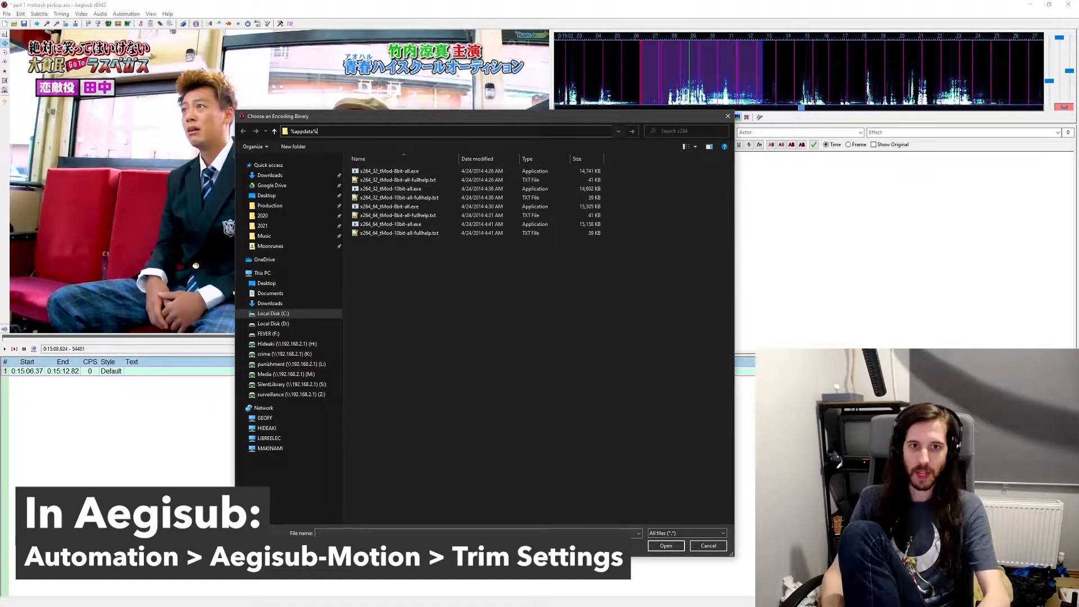
key("Return")
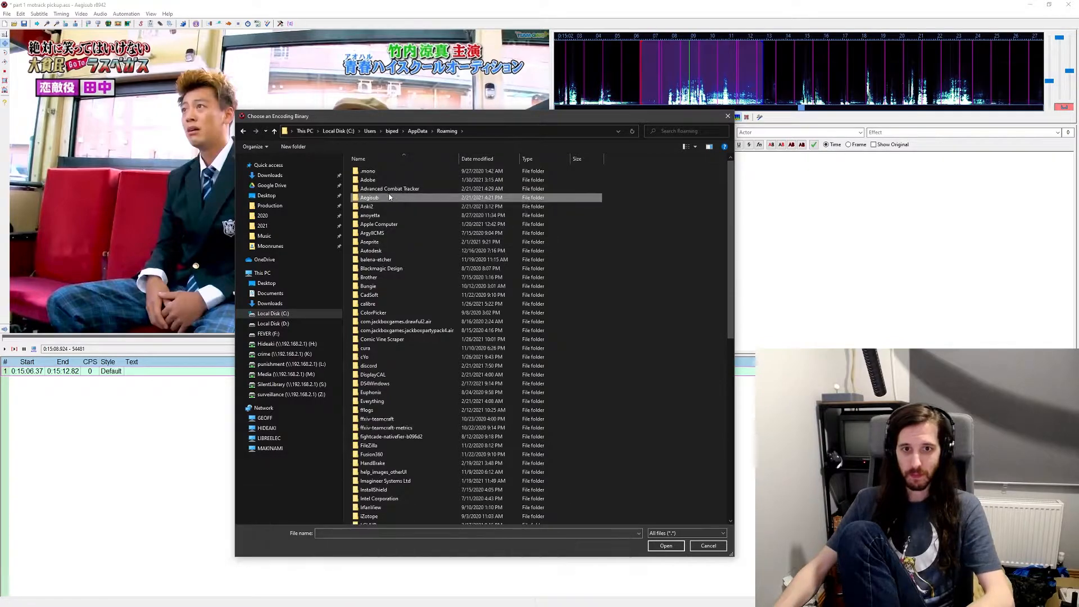
double_click(389, 197)
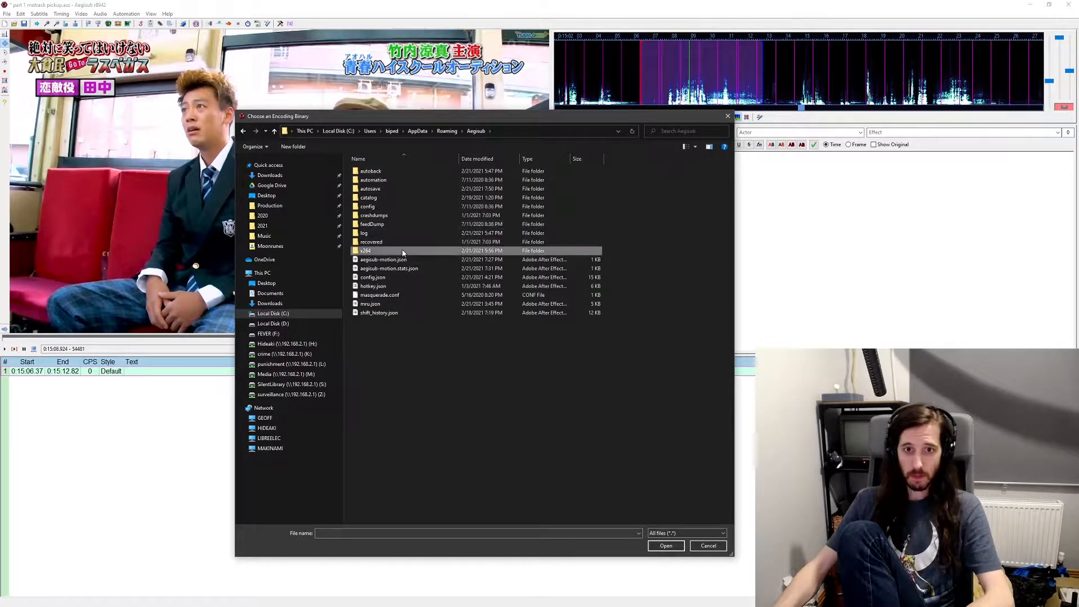
double_click(396, 251)
left_click(386, 172)
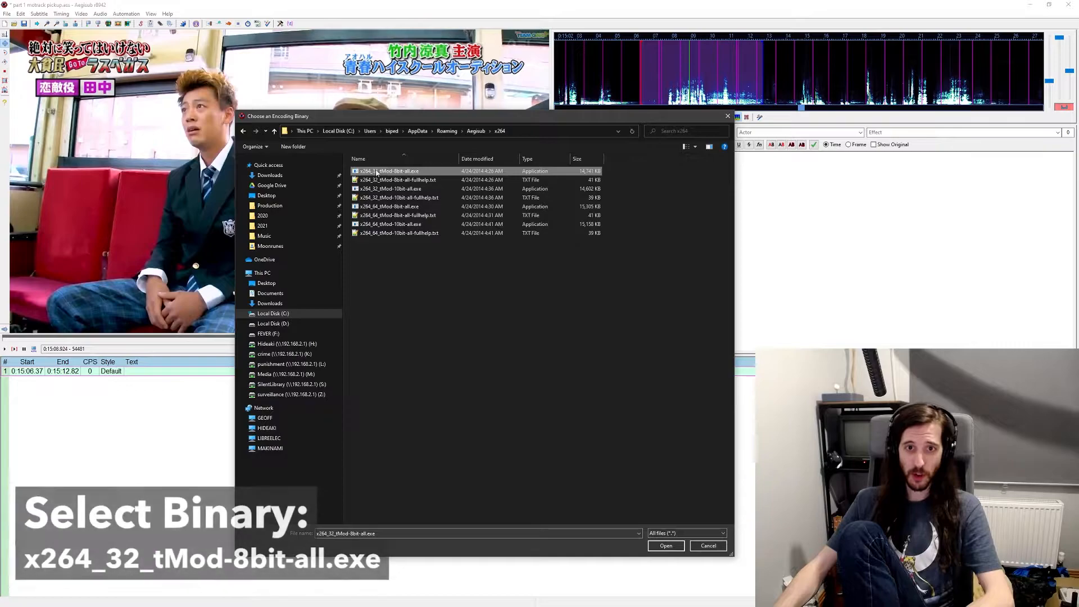
left_click(668, 545)
left_click(480, 383)
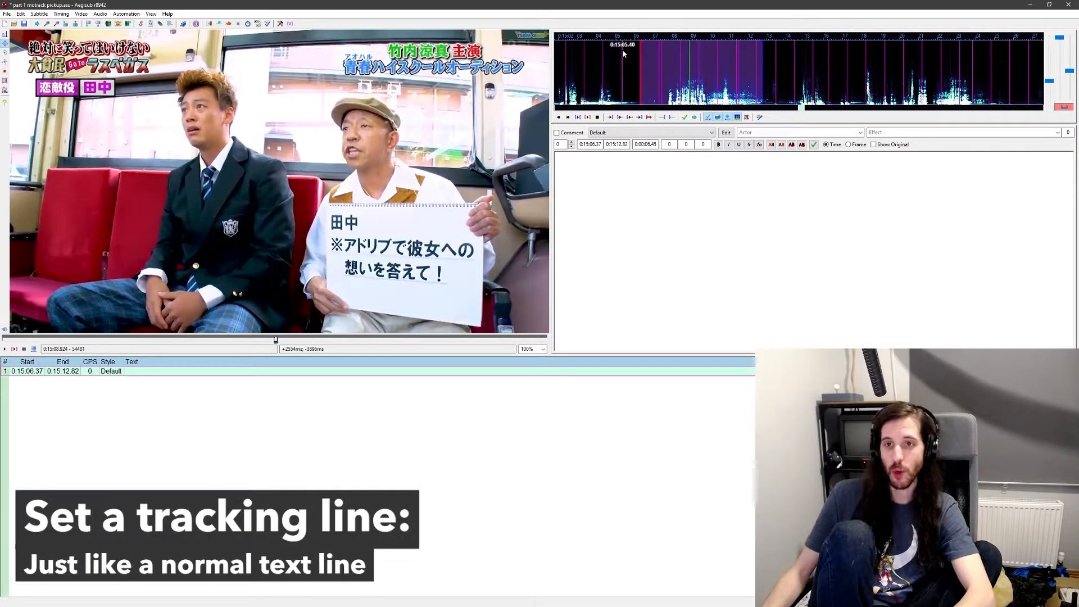
- Find where the cue-card shot begins and set the subtitle line's start time to 0:15:07.46
middle_click(607, 62)
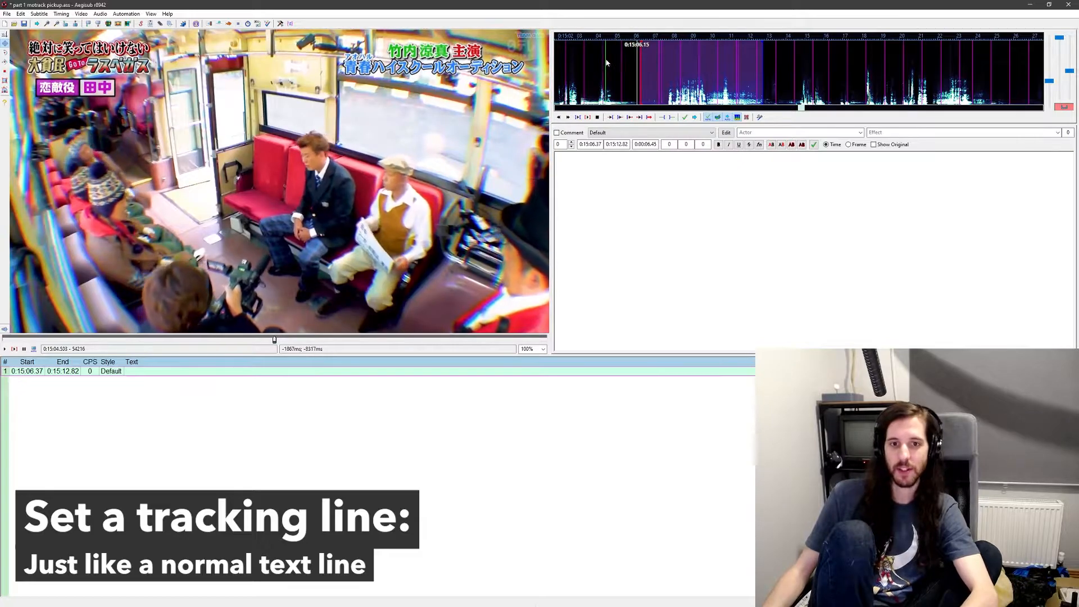
middle_click(625, 66)
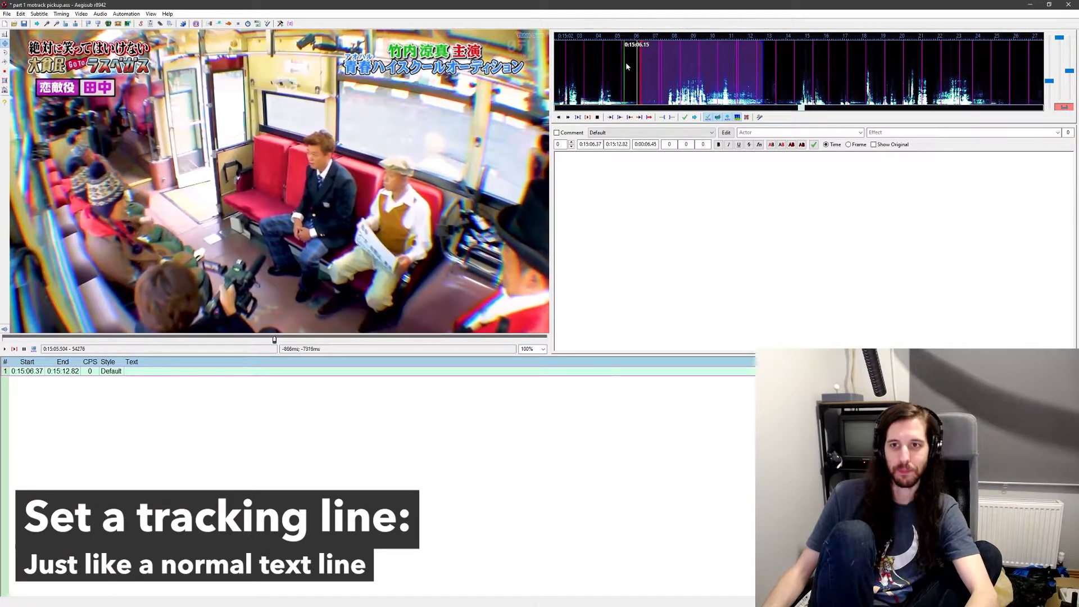
middle_click(667, 72)
middle_click(620, 68)
middle_click(629, 68)
left_click(4, 348)
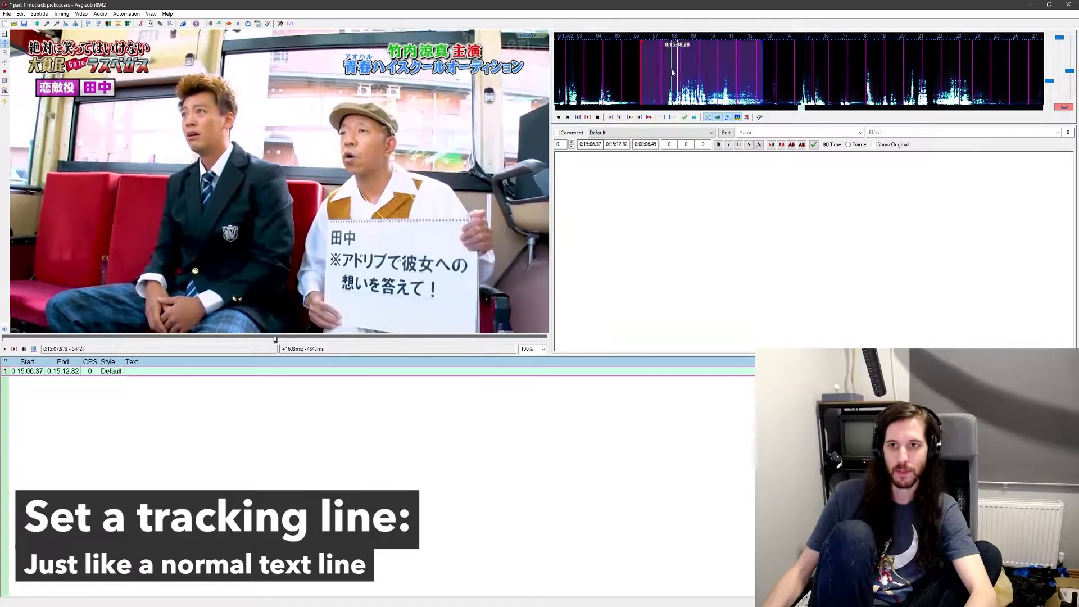
middle_click(661, 69)
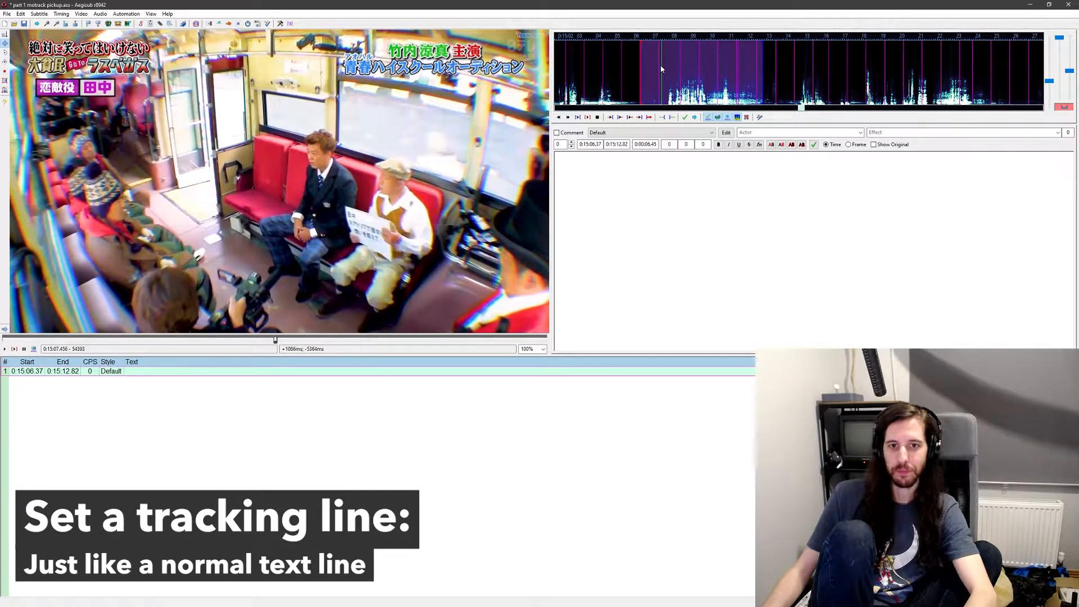
left_click(661, 69)
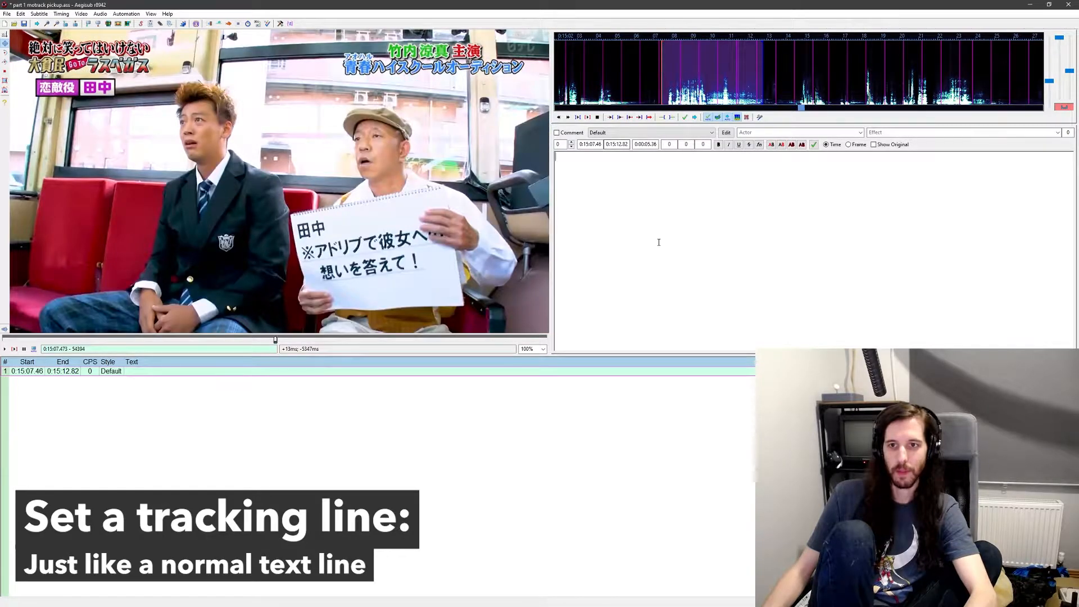
- Enter MOTRACK as the line's text and check the video frames around its start
type("MOTRACK")
left_click(352, 274)
key("Left")
key("Right")
key("Left")
key("Right")
- Find the last frame of the cue-card shot and set the MOTRACK line's end time to 0:15:11.50
key("ctrl+p")
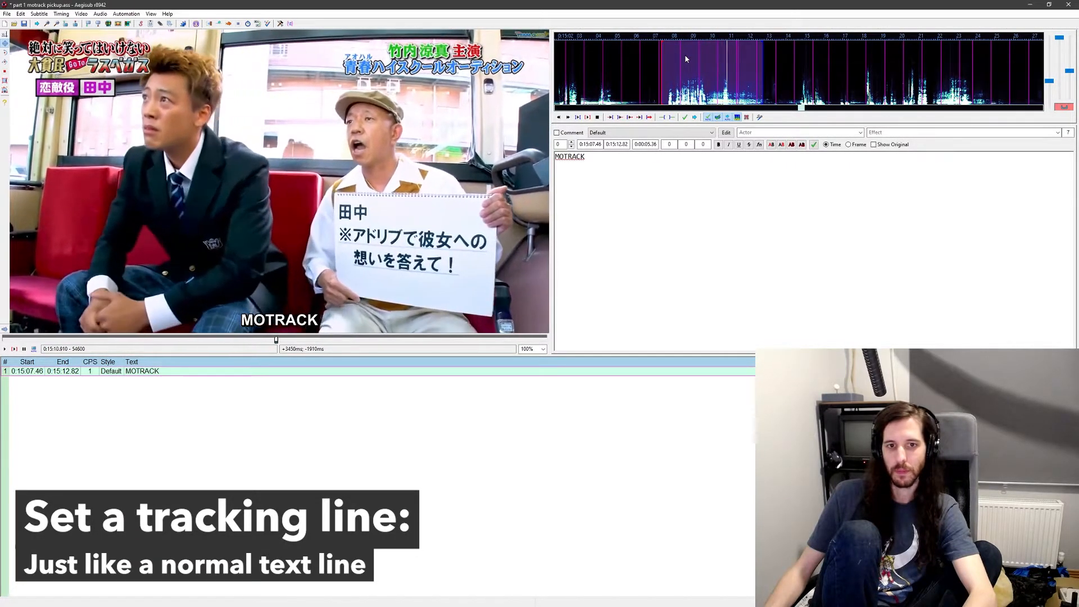
key("Left")
key("Left")
key("Left")
key("Left")
key("Left")
key("Left")
key("Left")
key("Left")
key("Left")
key("Left")
key("Left")
key("Left")
key("Left")
key("Left")
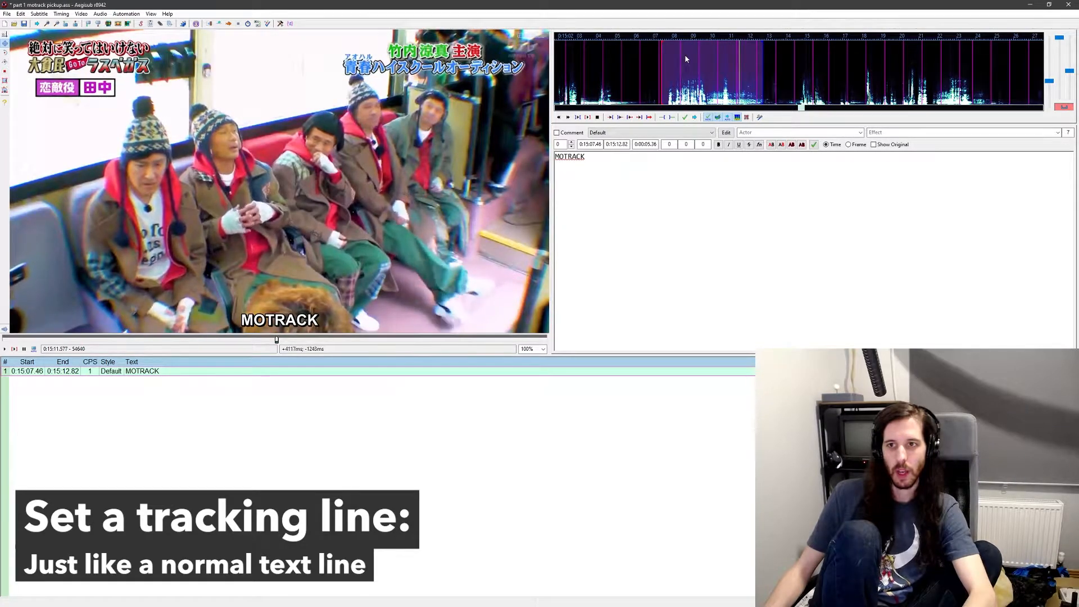
key("Right")
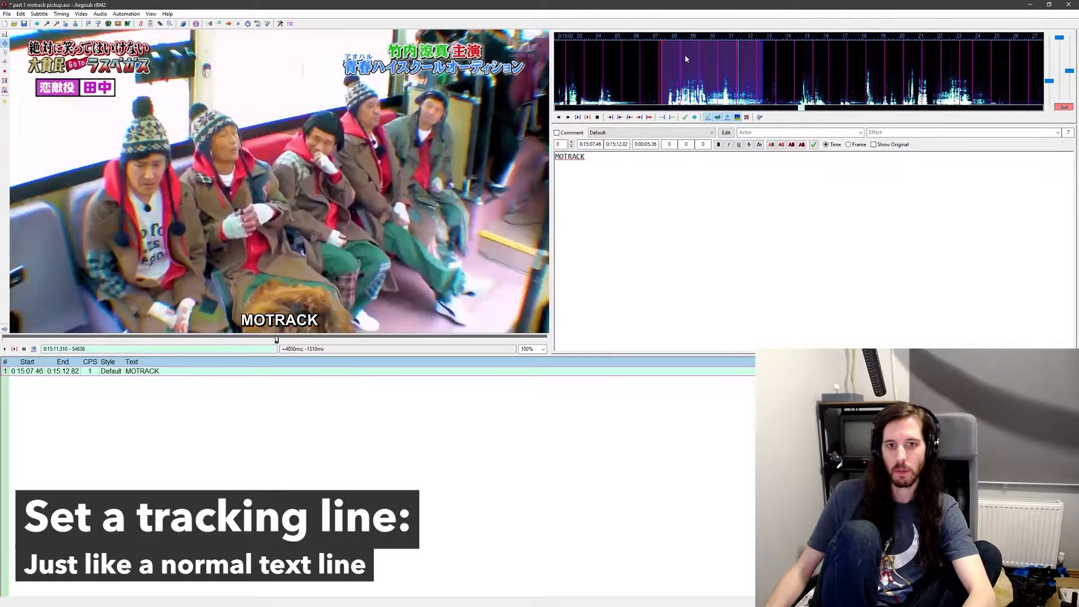
key("Left")
key("ctrl+4")
key("Right")
key("Left")
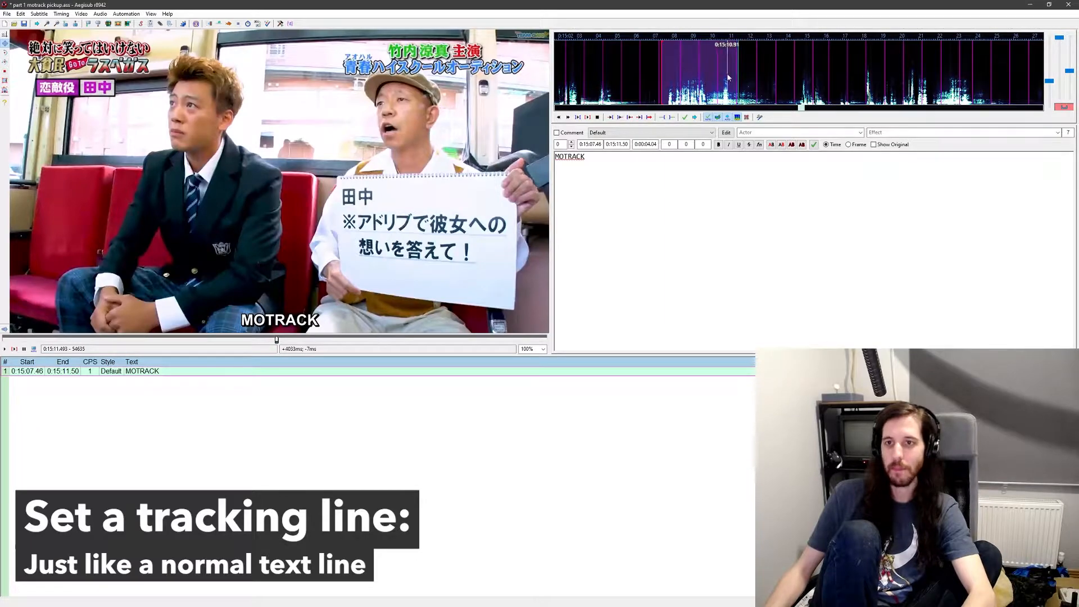
- Review the MOTRACK line's timing against the video and export its segment with Aegisub-Motion's Trim
middle_click(654, 84)
key("ctrl+p")
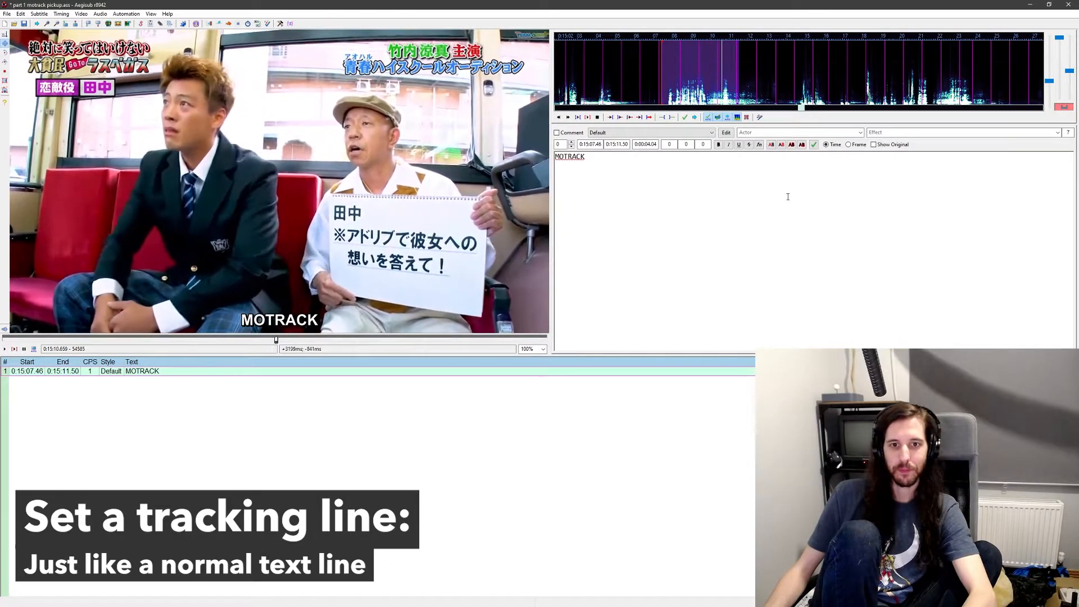
middle_click(676, 84)
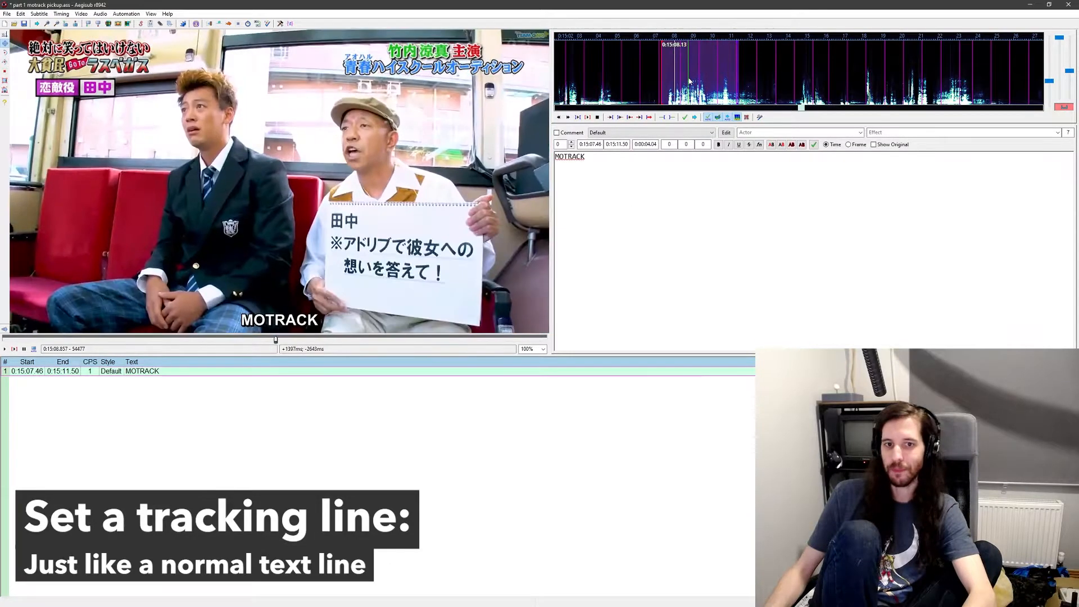
middle_click(652, 85)
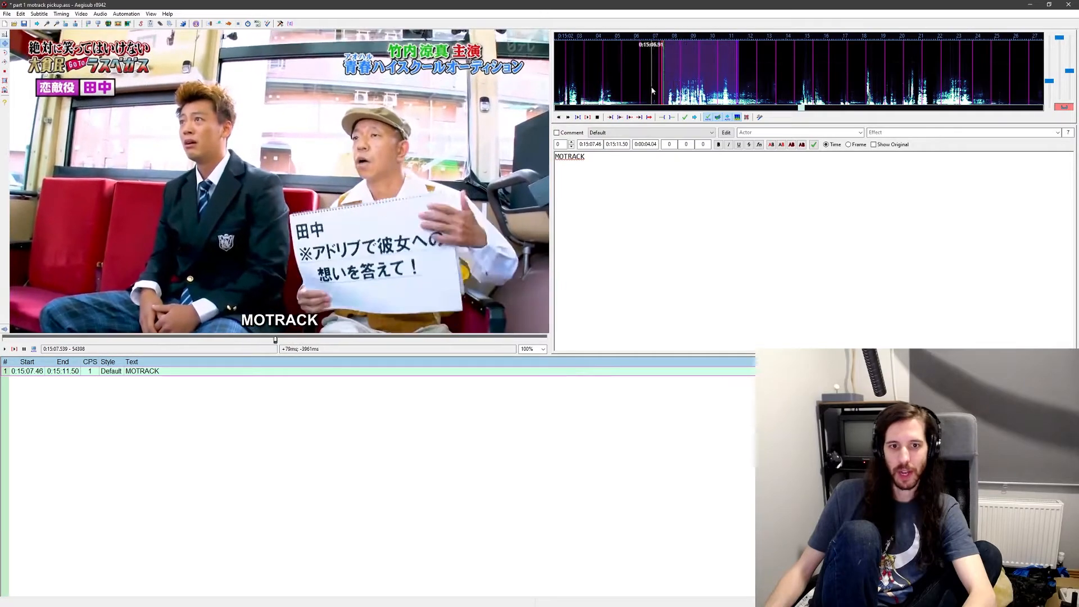
left_click(120, 15)
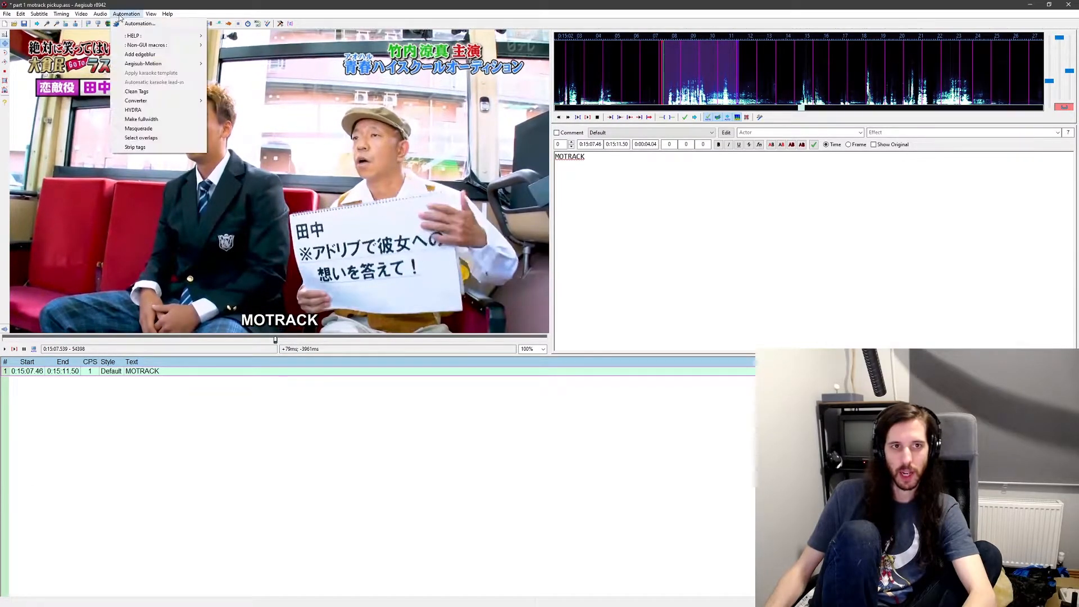
mouse_move(163, 63)
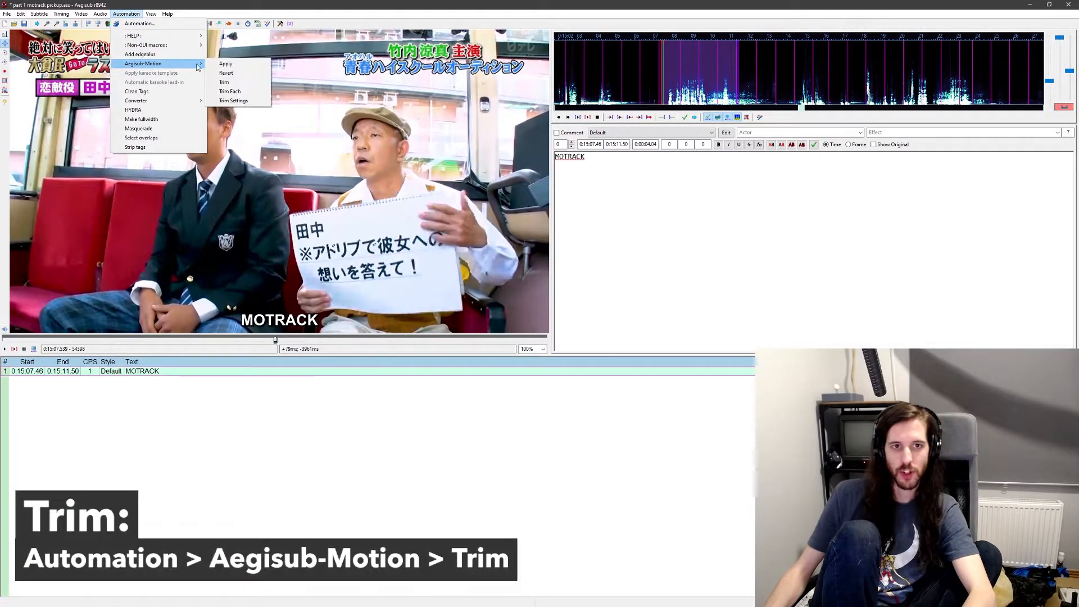
left_click(225, 83)
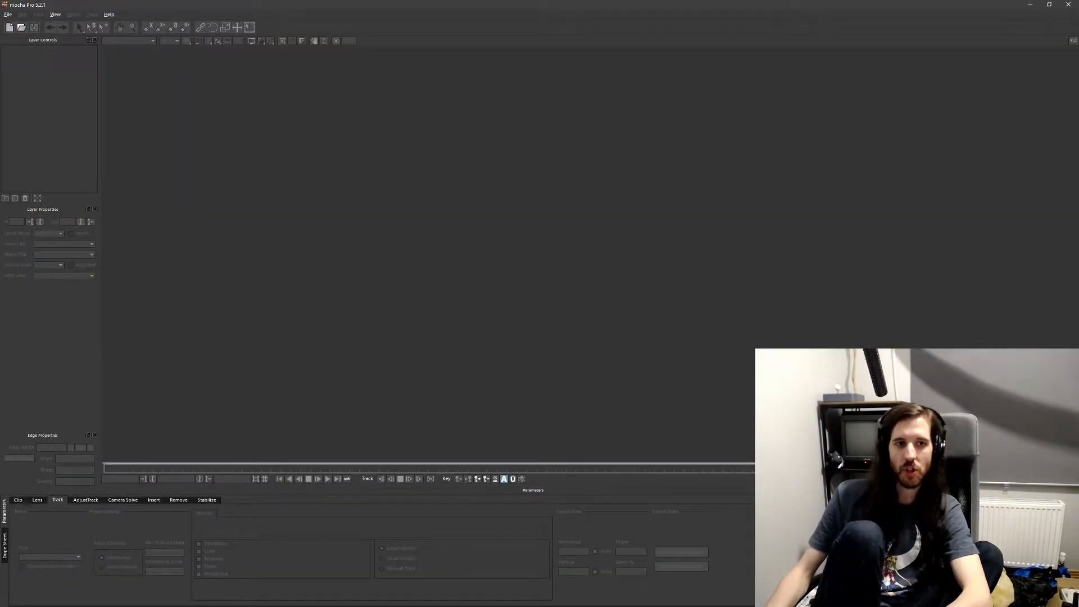
left_click(10, 29)
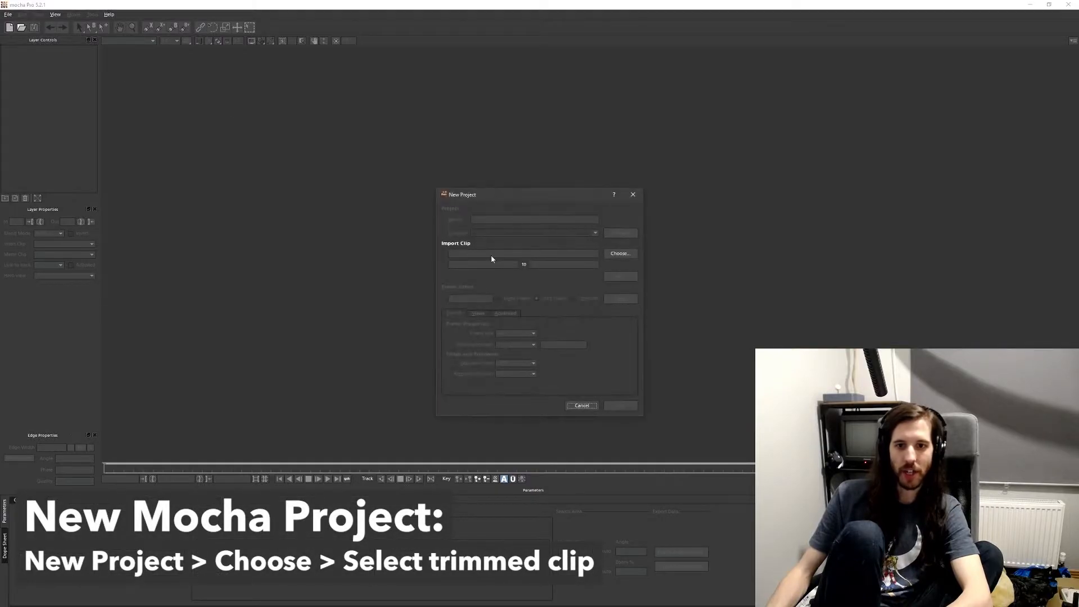
left_click(620, 254)
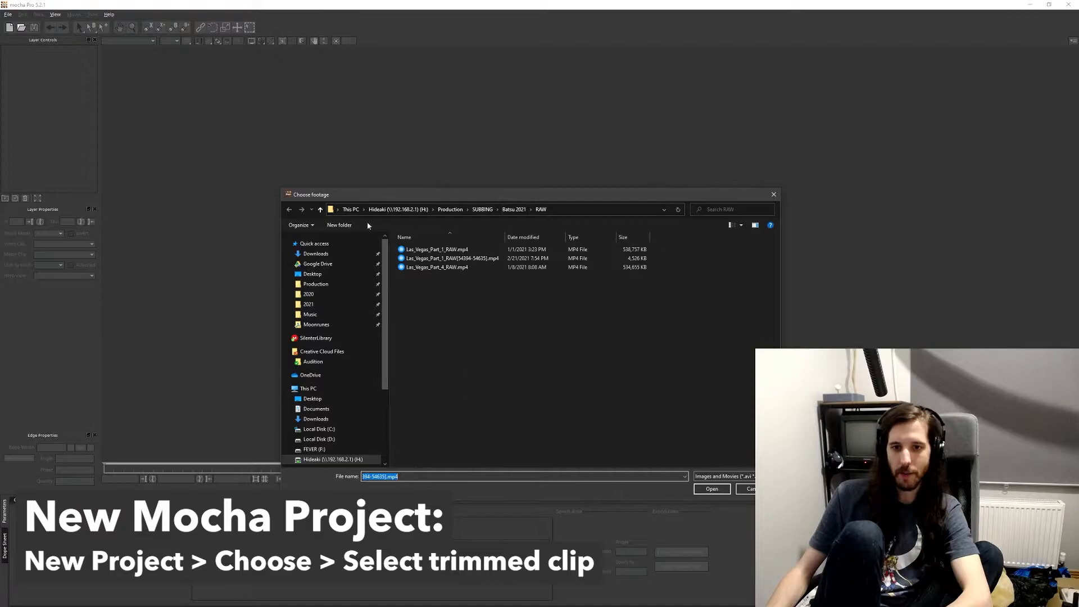
left_click(432, 251)
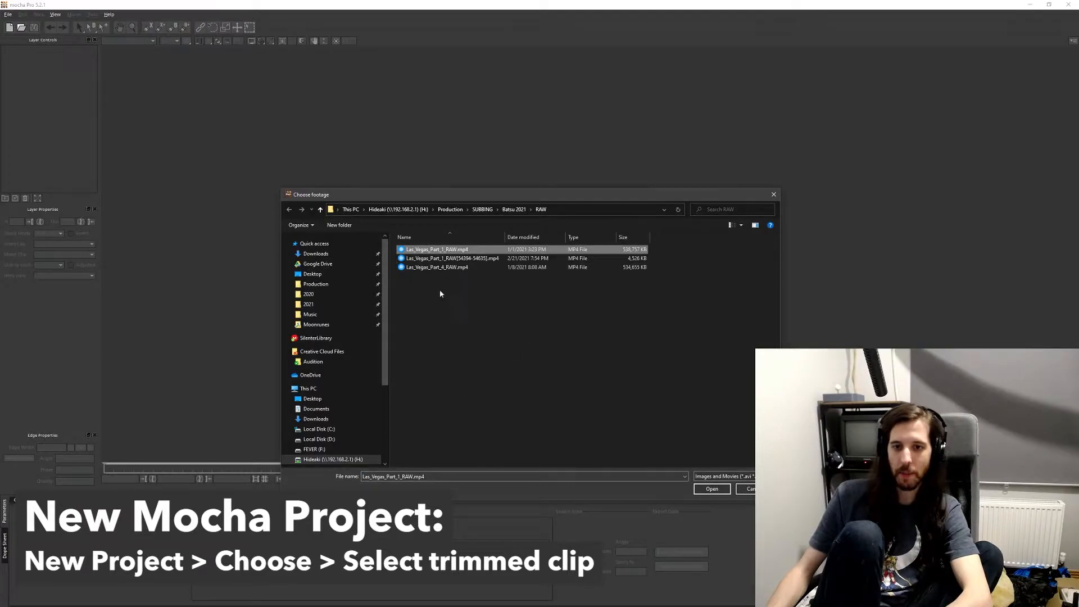
left_click(476, 259)
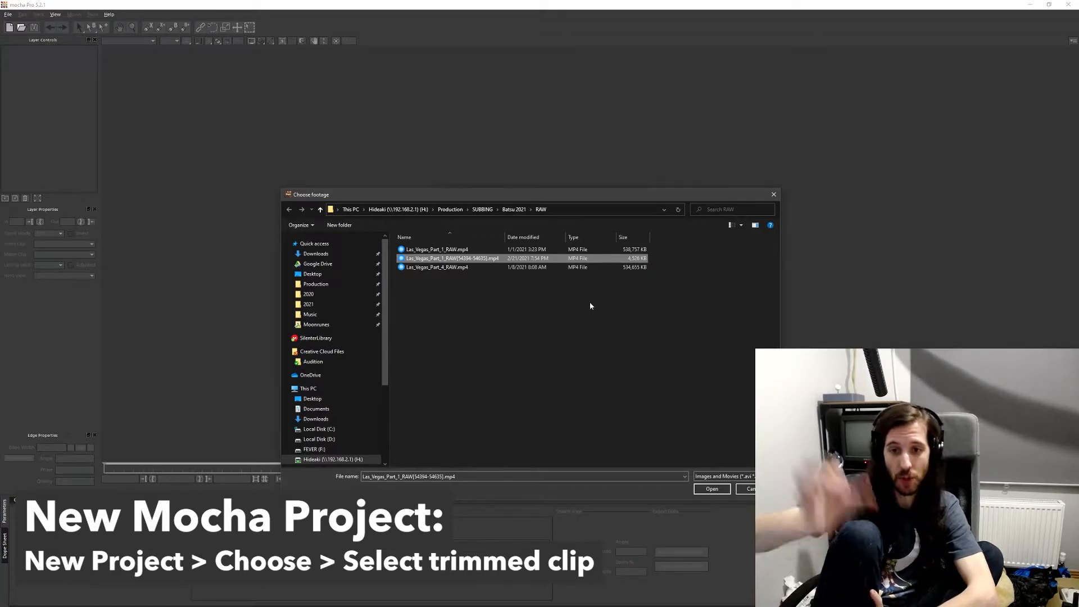
left_click(710, 489)
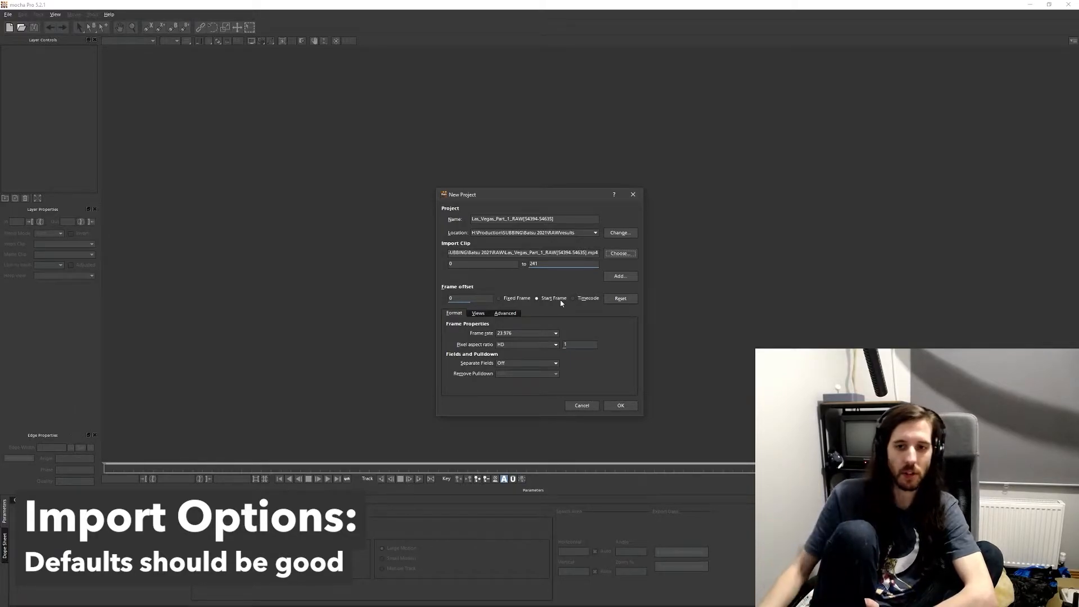
left_click(629, 407)
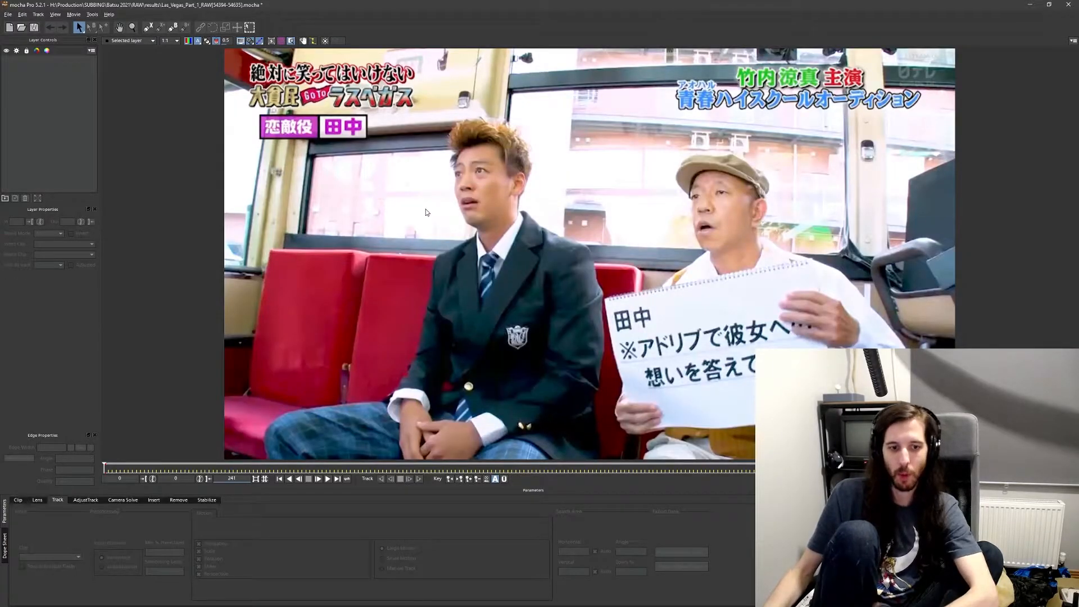
- Play and scrub through the imported clip to examine how the cue card moves across the shot
key("space")
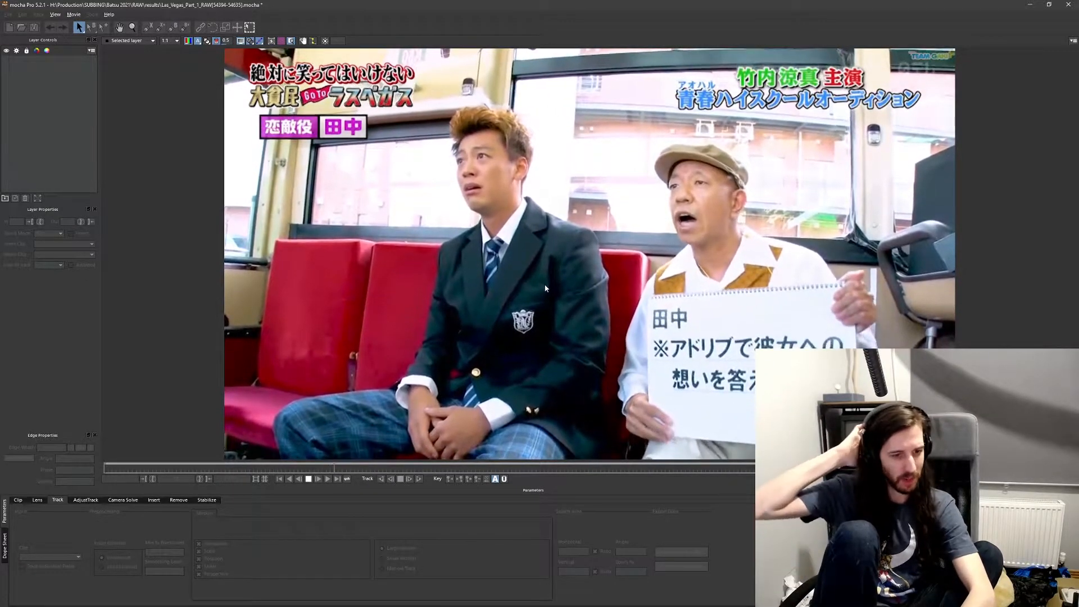
key("space")
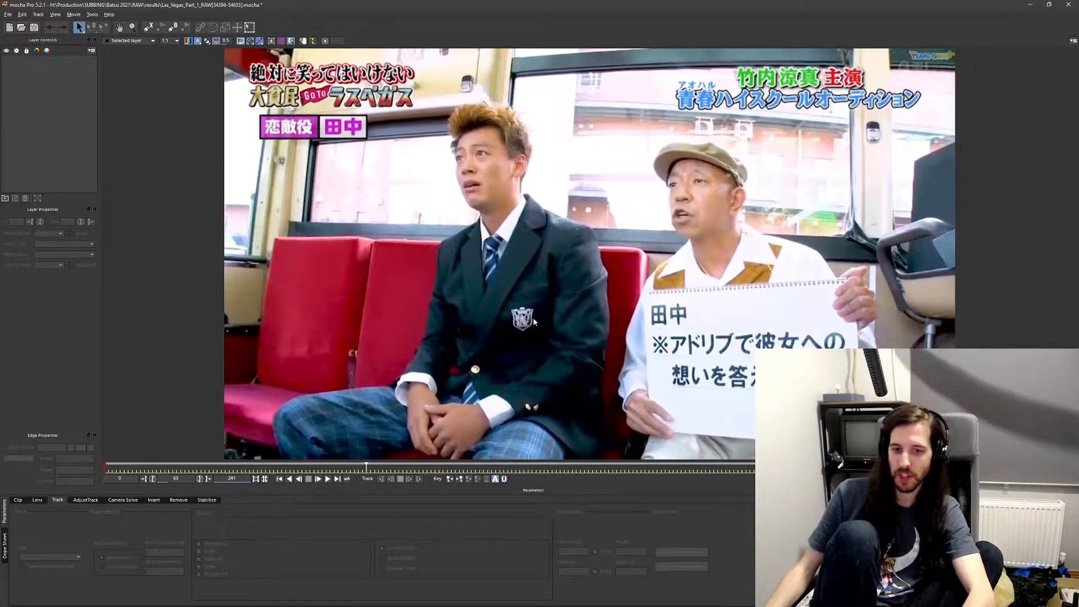
left_click_drag(374, 465, 476, 466)
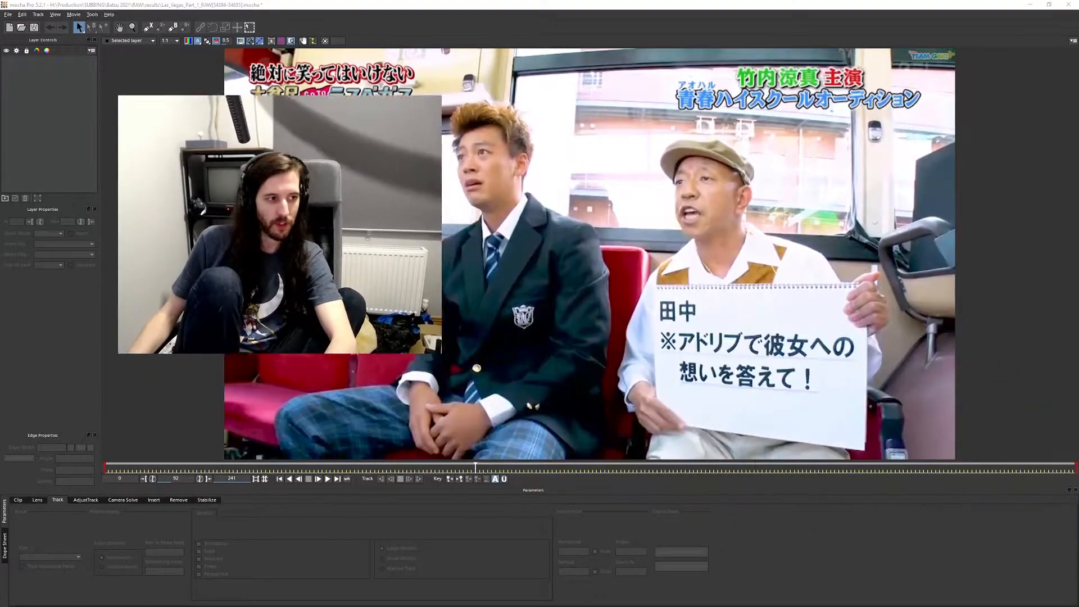
left_click_drag(475, 465, 975, 463)
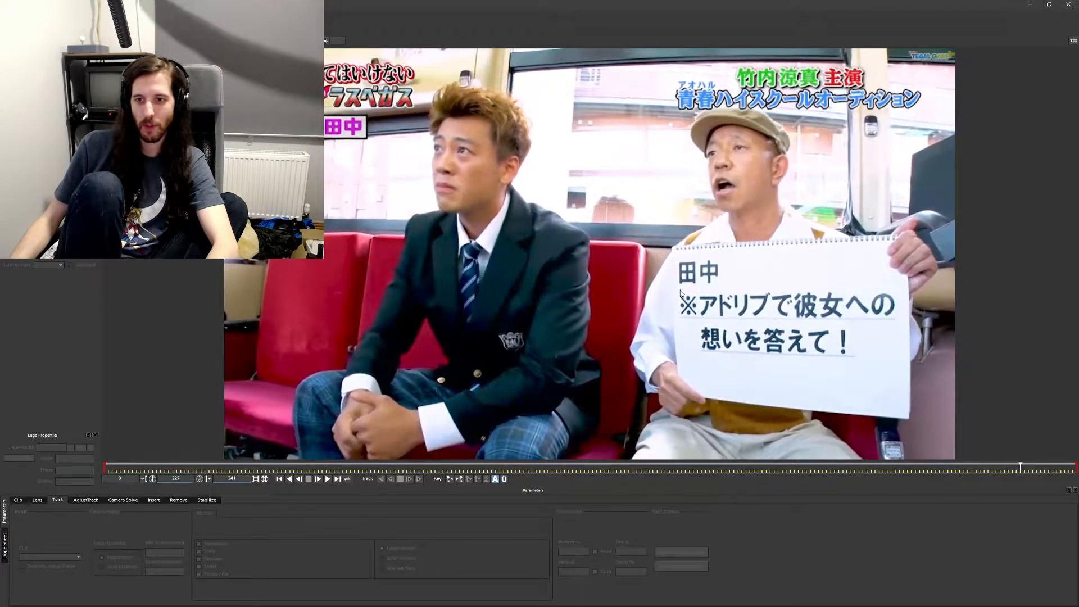
- Step through the frames near the clip's end to check the cue card for motion blur and obstructions
key("Right")
key("Right")
key("Left")
key("Left")
key("Left")
key("Left")
key("Left")
key("Left")
key("Left")
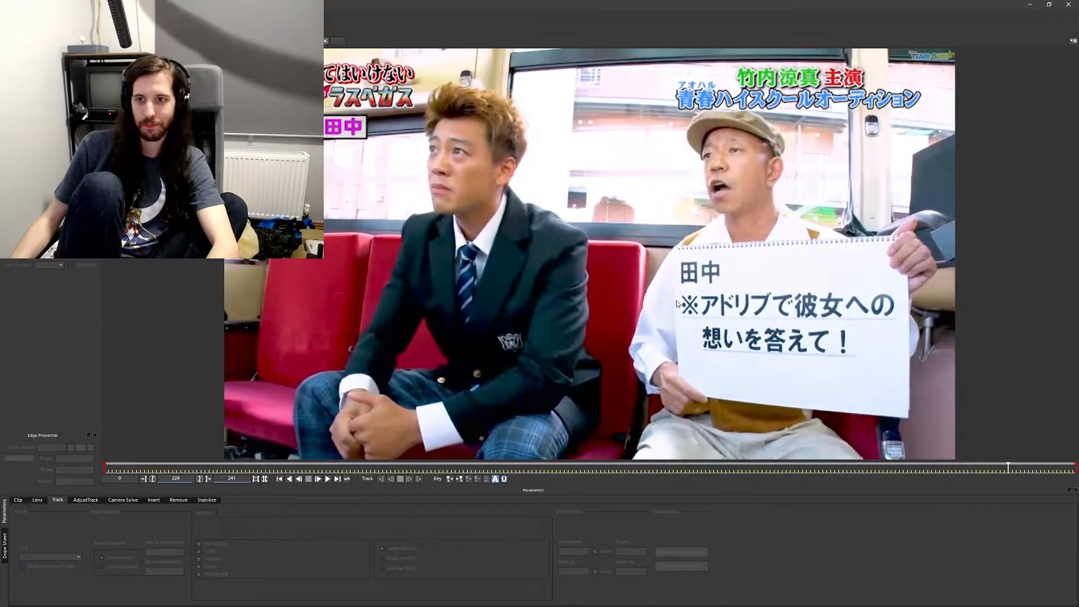
key("Left")
key("Left")
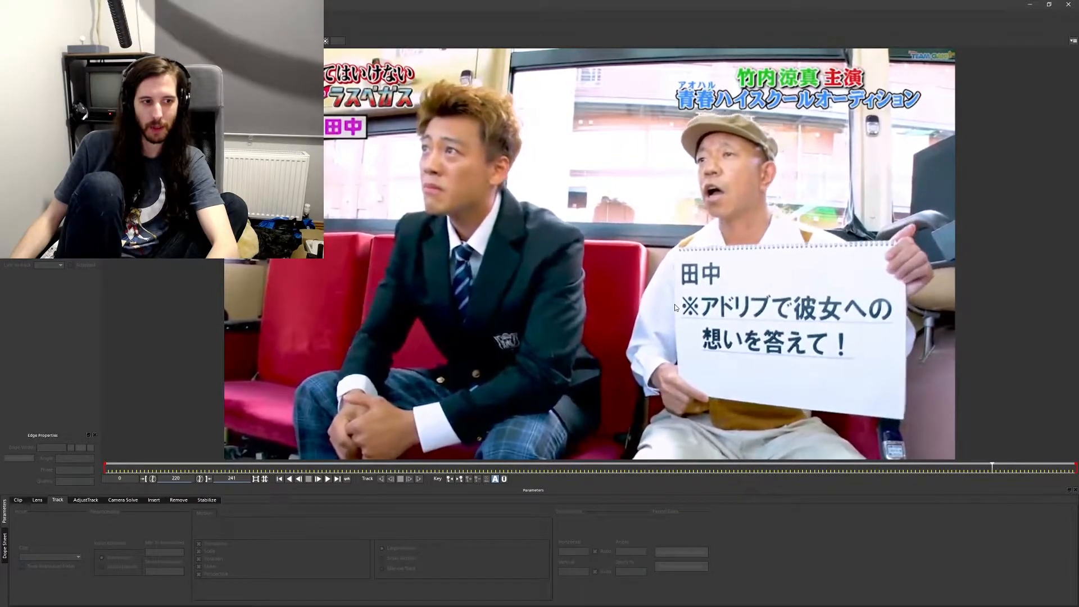
key("Left")
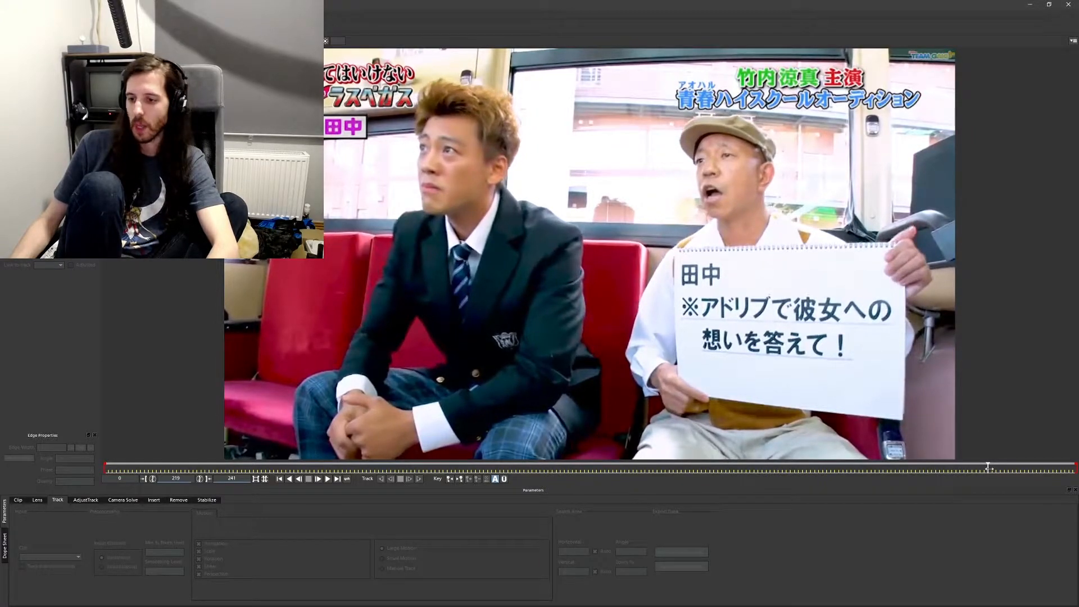
left_click_drag(987, 466, 950, 465)
left_click(840, 468)
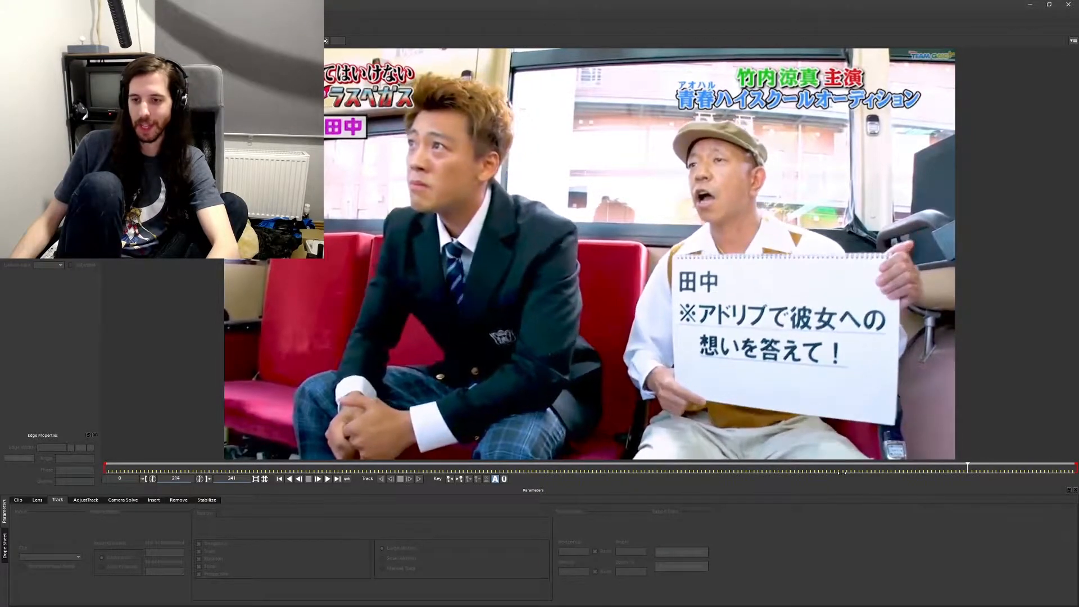
- Examine the frames near the clip's beginning for motion blur or fingers covering the cue card's text
left_click(217, 470)
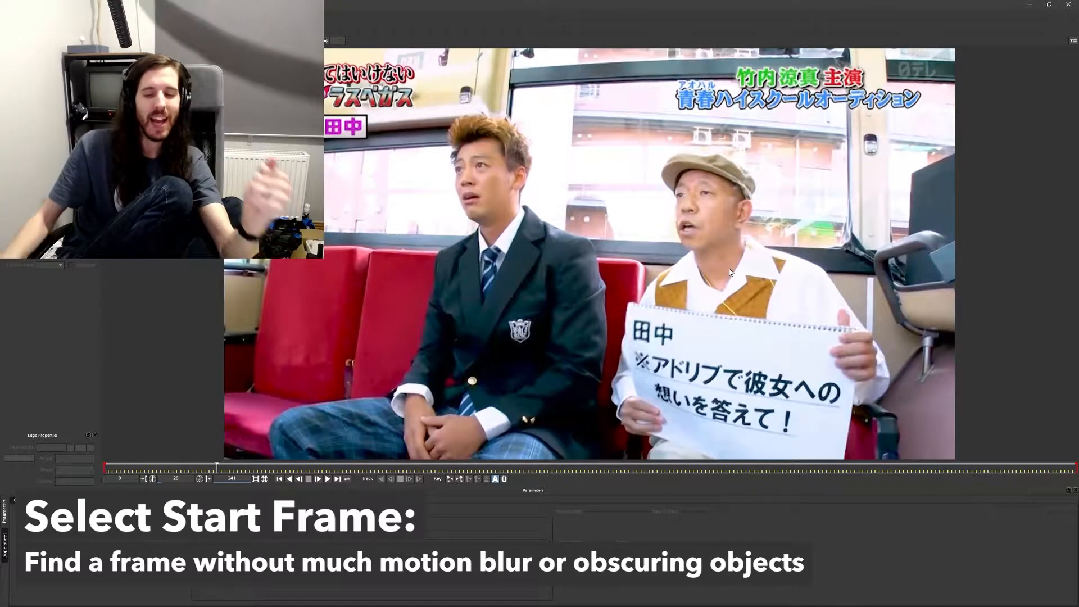
key("Left")
key("Left")
key("Left")
key("Left")
key("Left")
key("Left")
key("Left")
key("Left")
key("Left")
key("Left")
key("Left")
key("Left")
key("Left")
key("Left")
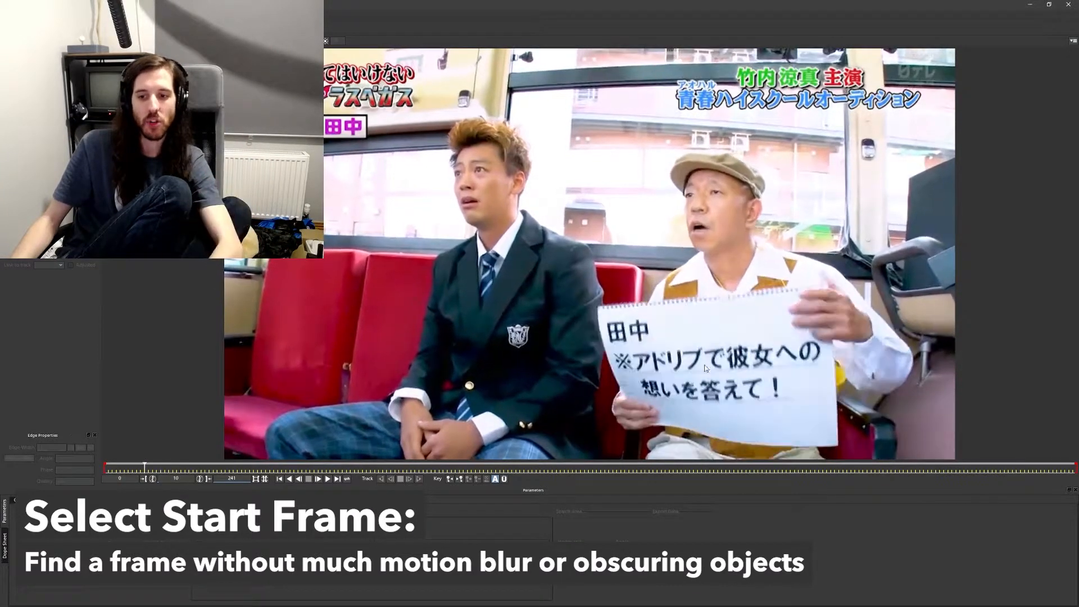
key("Left")
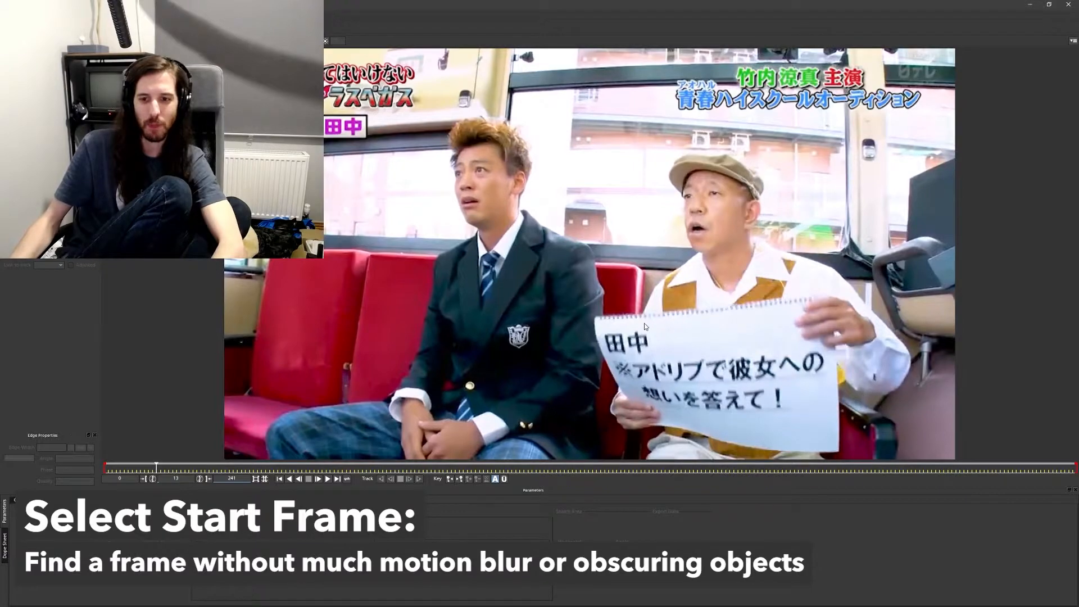
left_click(180, 470)
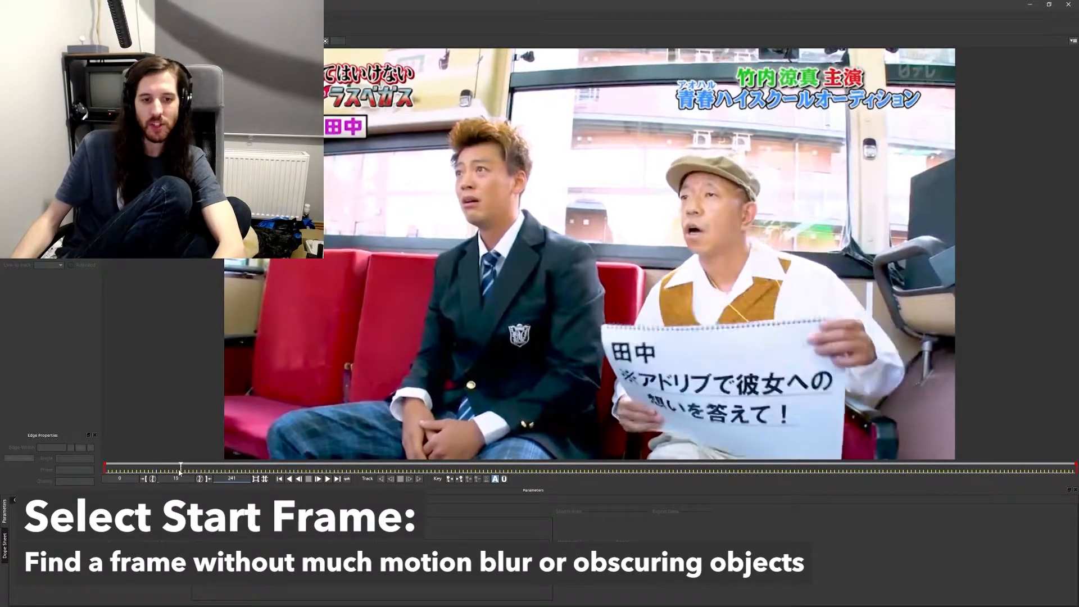
- At frame 180, draw a closed X-Spline around the cue card's text, skirting the fingers at its upper-right edge
left_click_drag(181, 466, 831, 471)
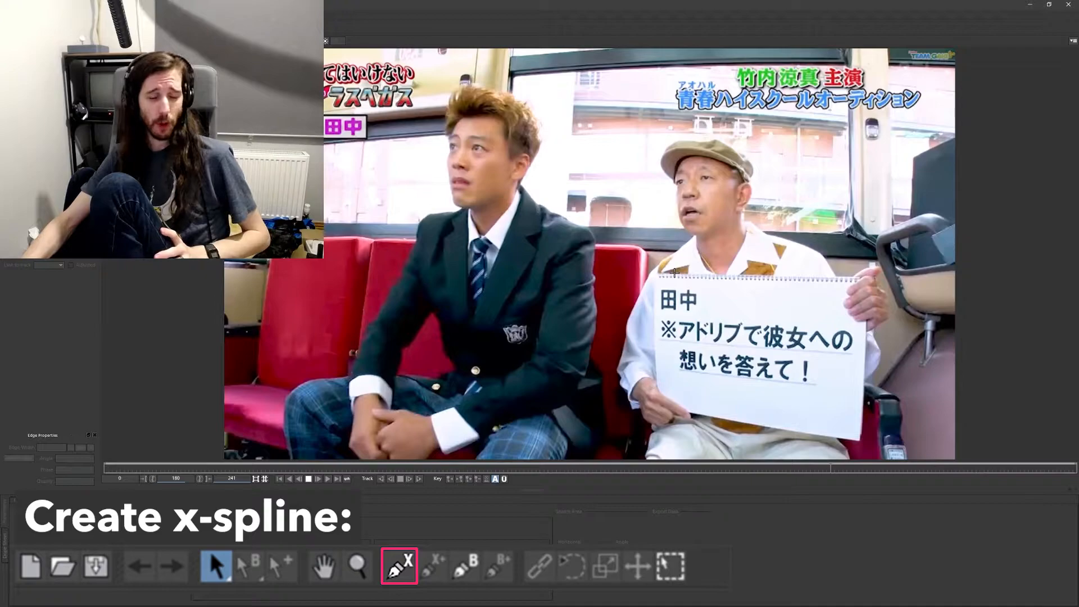
left_click(657, 275)
left_click(654, 312)
left_click(658, 360)
left_click(683, 384)
left_click(769, 401)
left_click(839, 416)
left_click(860, 372)
left_click(860, 327)
left_click(835, 316)
left_click(820, 279)
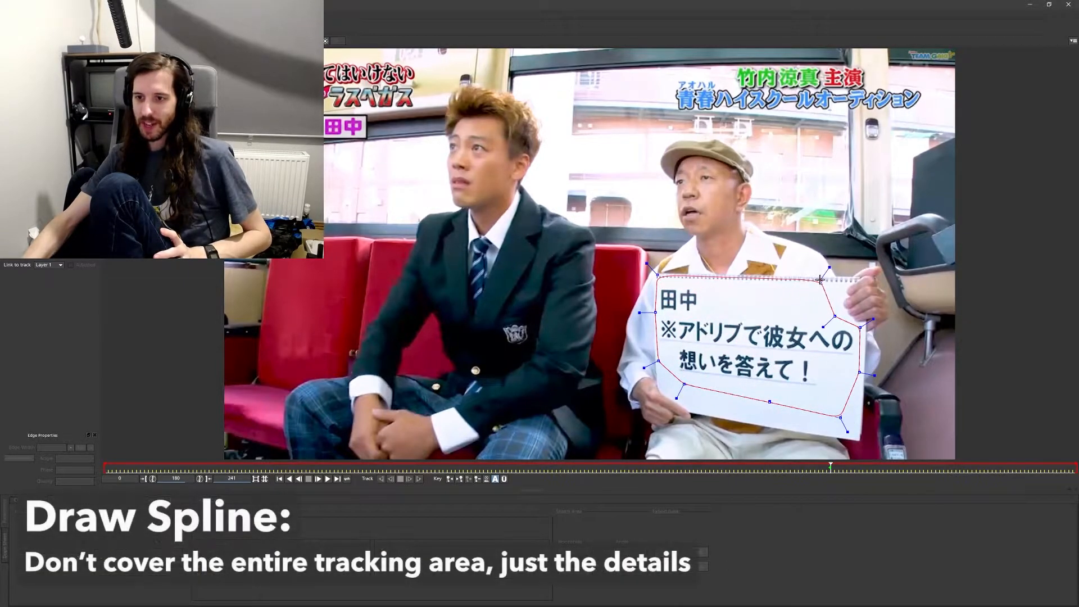
right_click(819, 281)
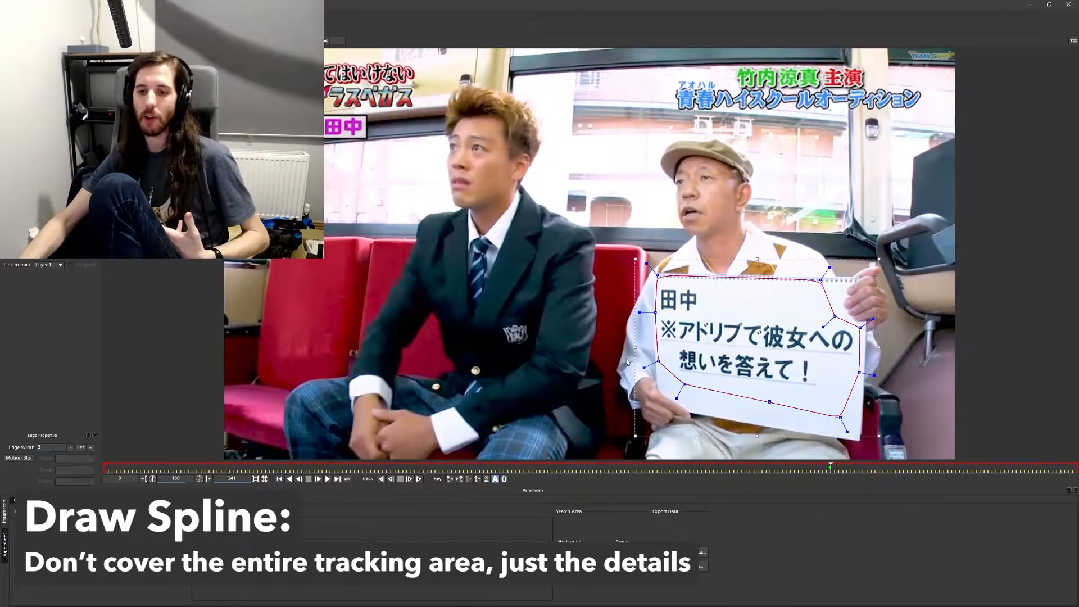
- Pull the spline's lower-left points in away from the hand holding the card and adjust its bottom-edge point
left_click_drag(654, 359, 657, 344)
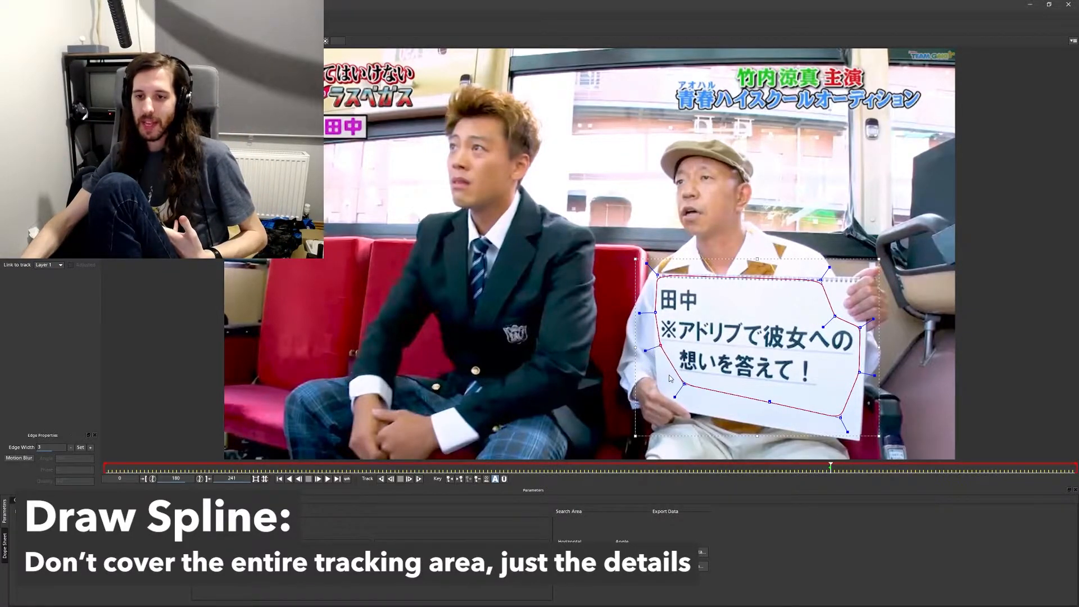
left_click_drag(680, 382, 667, 368)
left_click(771, 404)
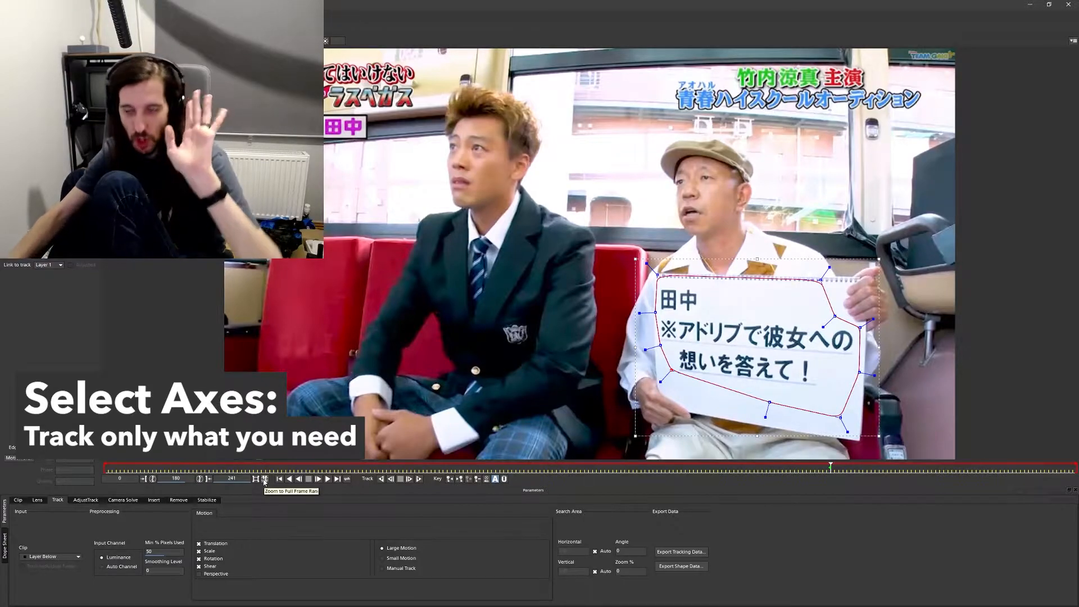
- Add Perspective to the tracked motion types and set the tracking mode to Small Motion
left_click(199, 573)
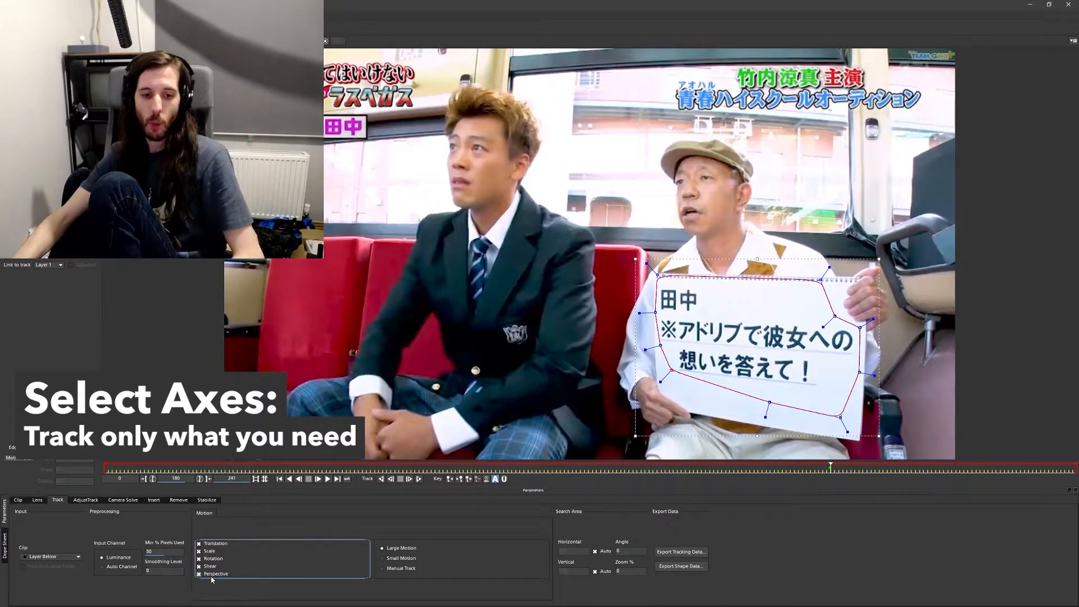
left_click(406, 559)
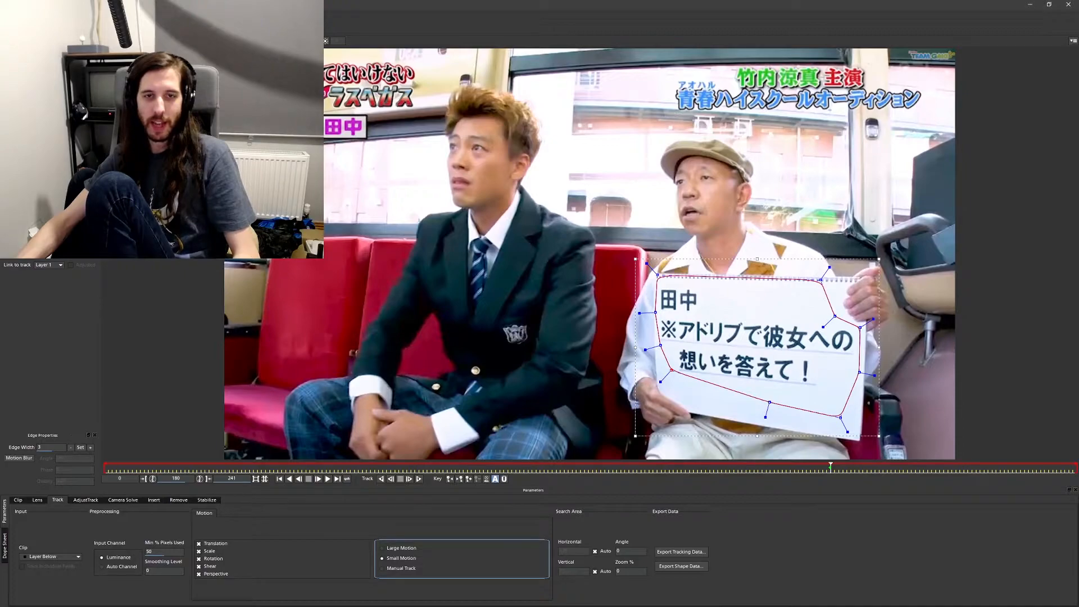
key("alt+Tab")
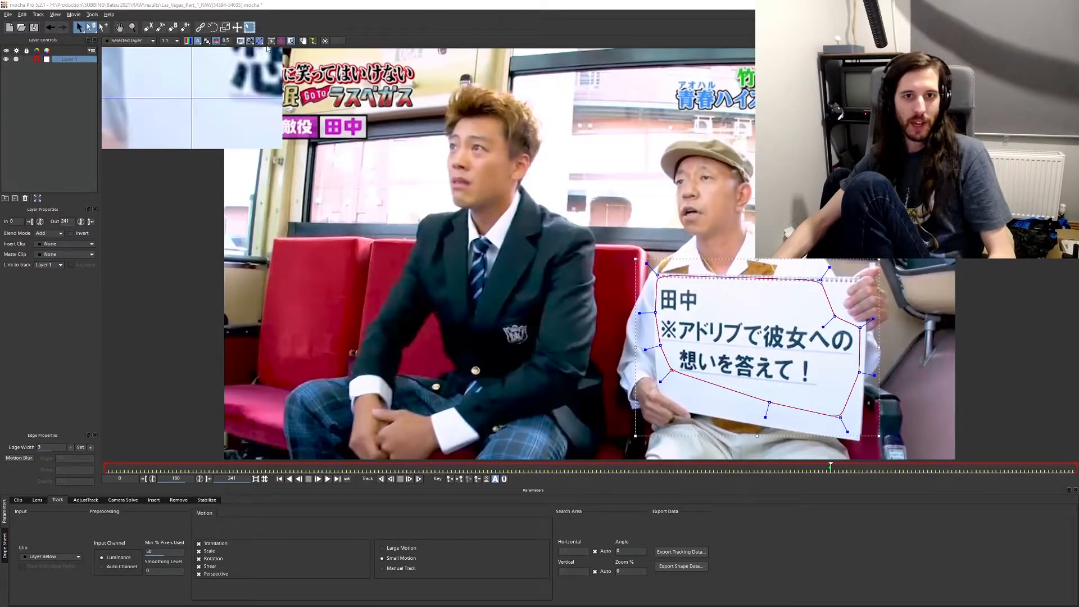
- Show the layer's planar surface and align its four corners with the corners of the cue card
left_click(272, 41)
left_click(272, 41)
left_click(271, 41)
left_click(271, 41)
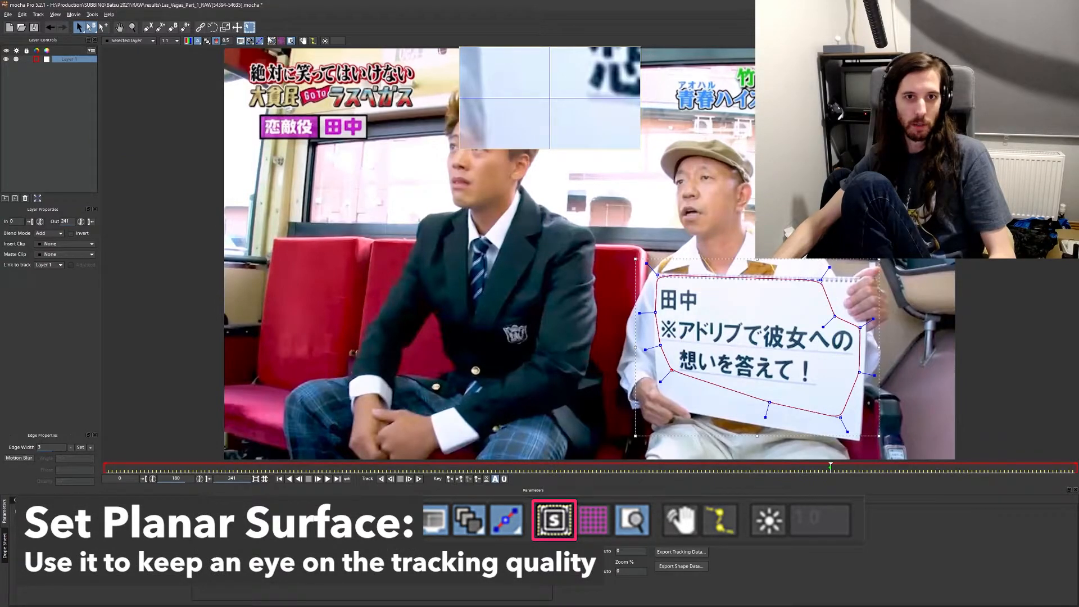
left_click(271, 41)
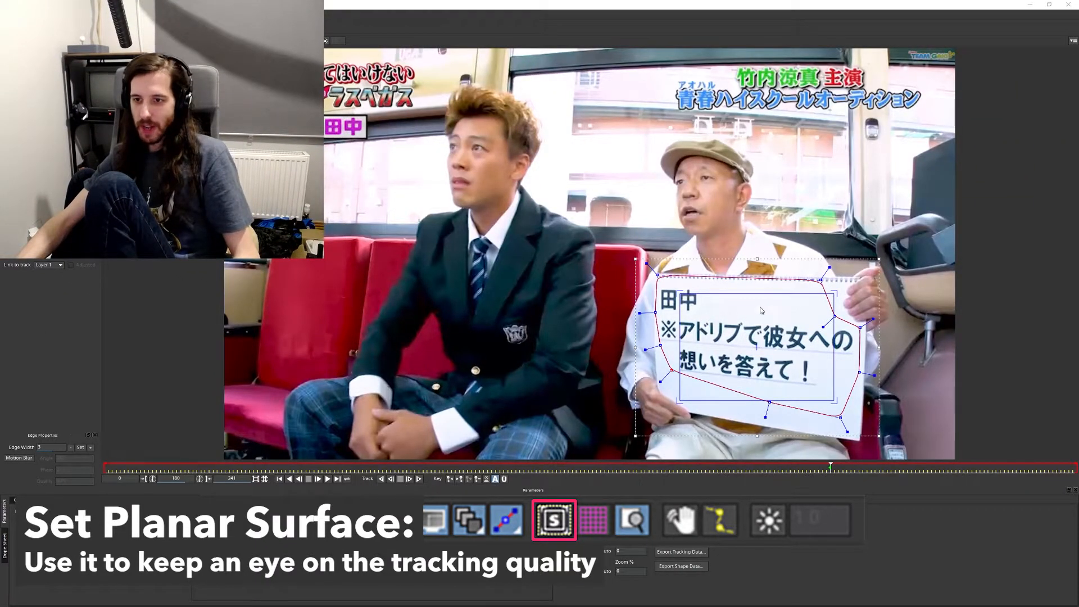
left_click_drag(680, 292, 666, 272)
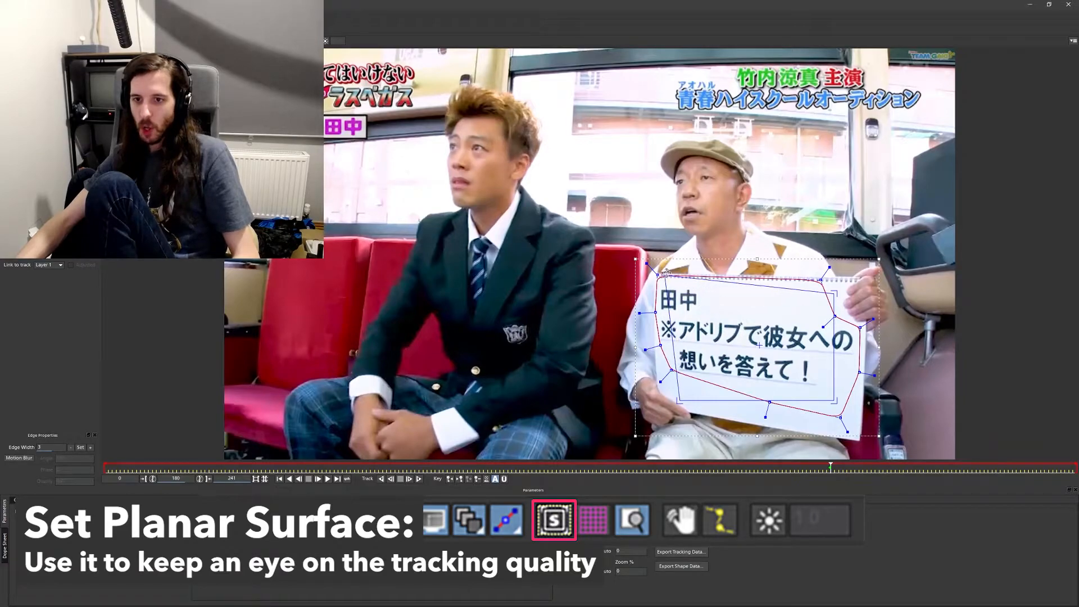
left_click_drag(834, 292, 873, 277)
left_click_drag(835, 401, 858, 430)
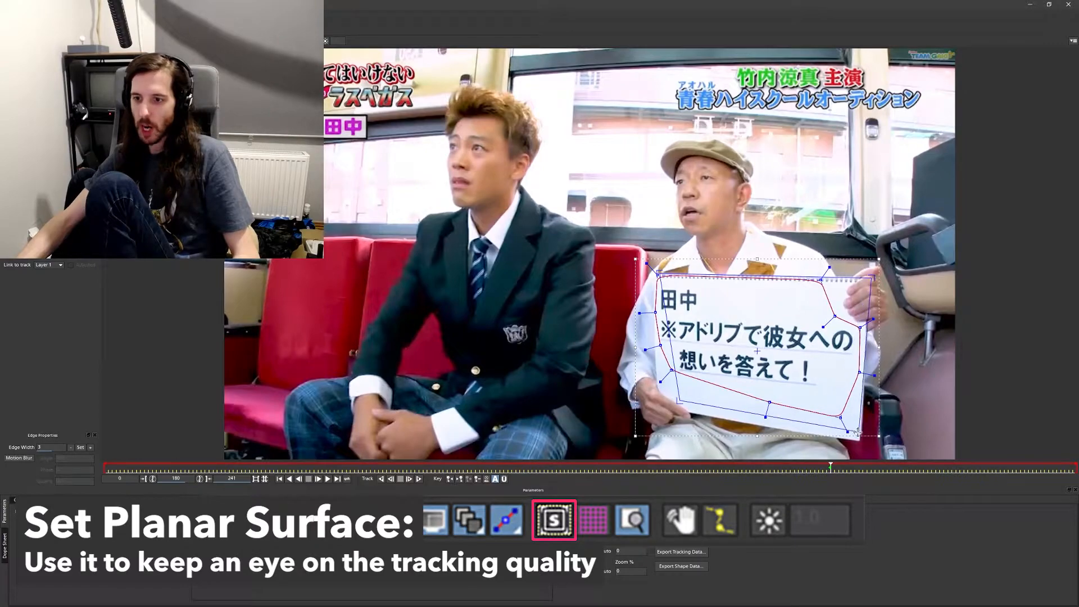
left_click_drag(680, 402, 656, 411)
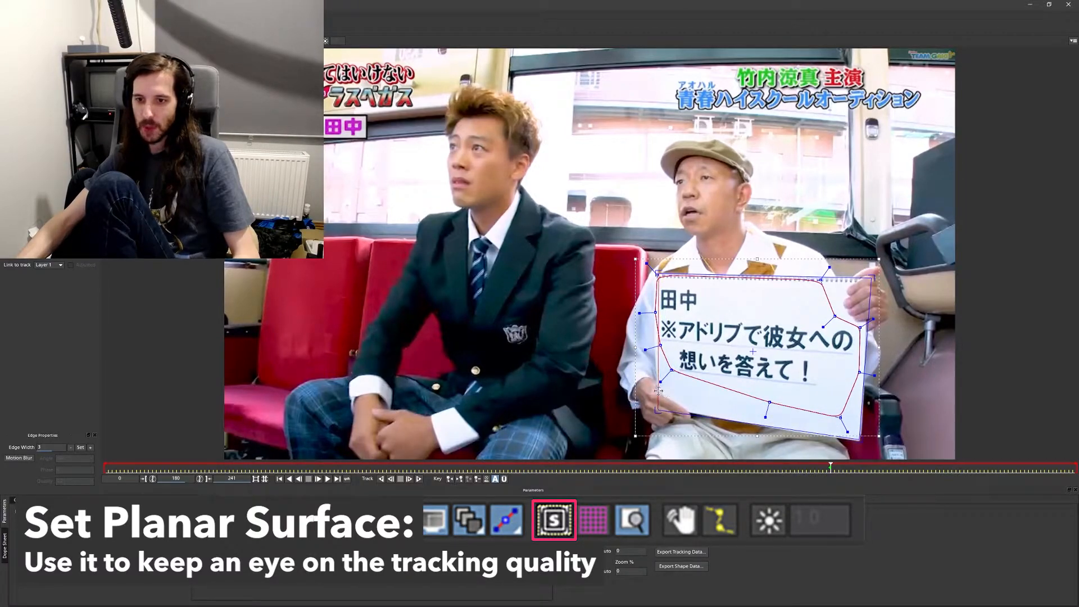
left_click_drag(868, 276, 867, 275)
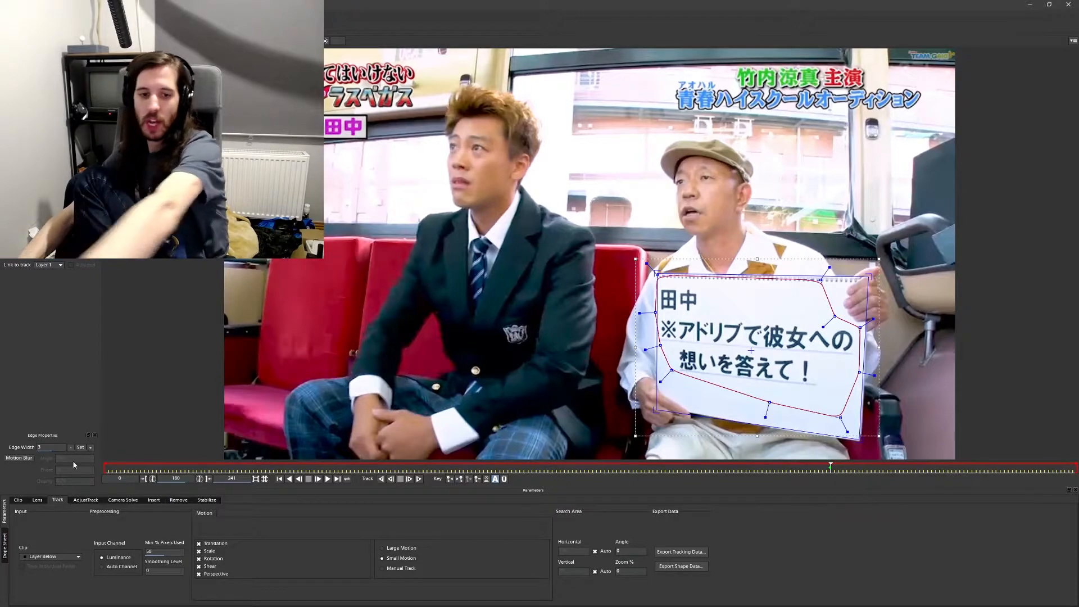
- Track the spline layer forward from frame 180 to the clip's end and review how the planar surface follows the card
left_click(419, 478)
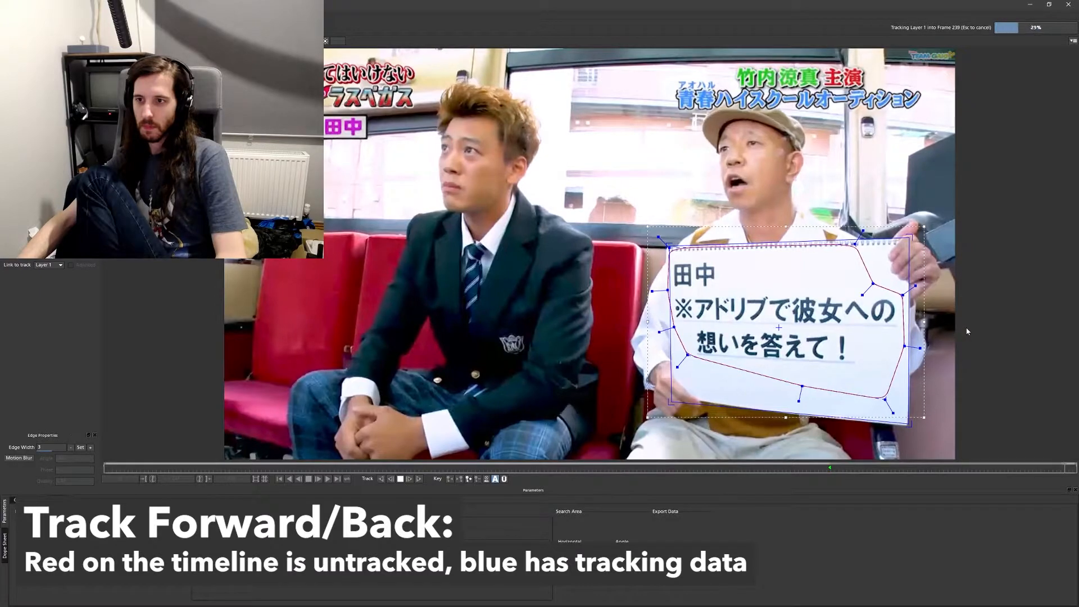
key("z")
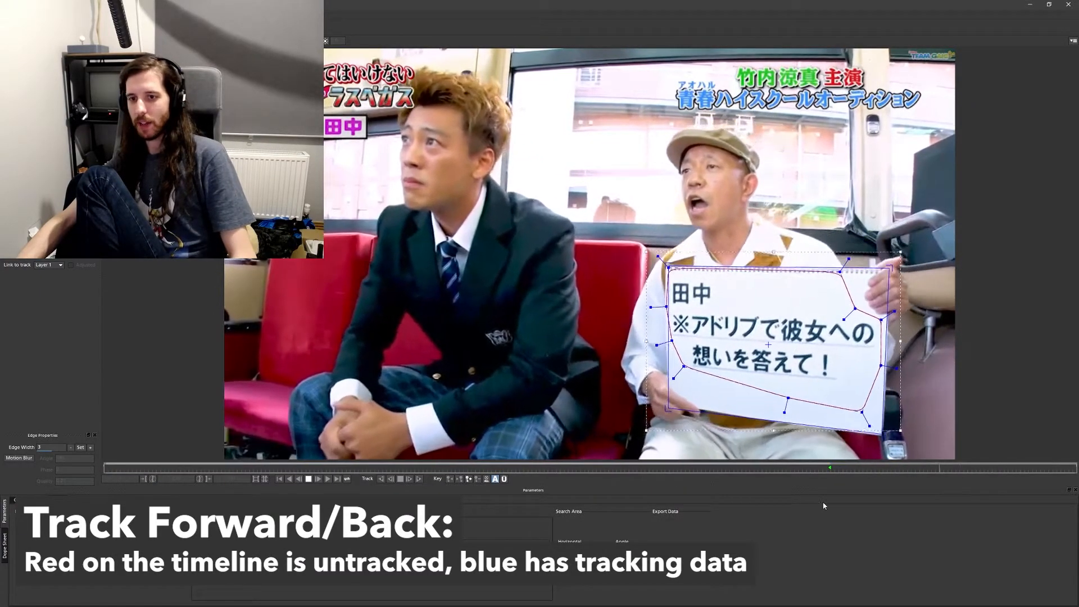
key("z")
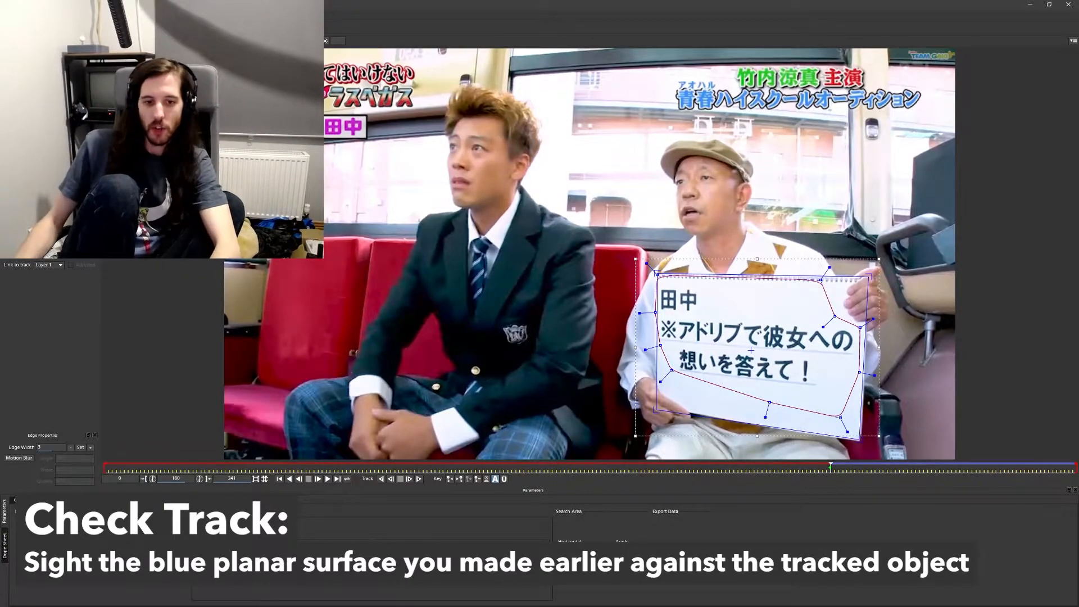
- Track the spline layer backward from frame 180 to the clip's start and check the planar surface against the card in the early frames
left_click(381, 479)
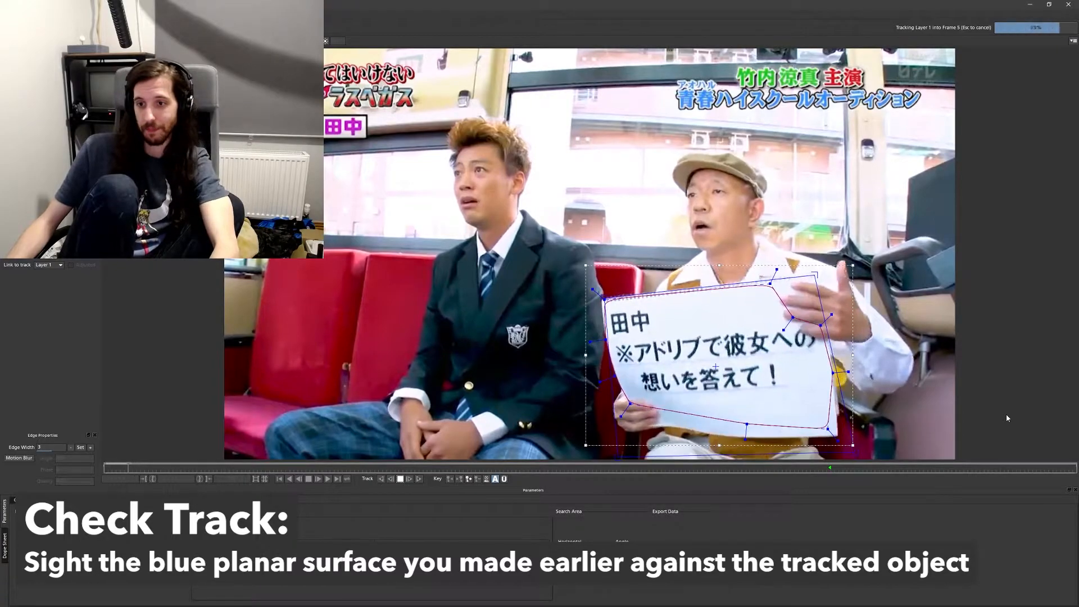
key("space")
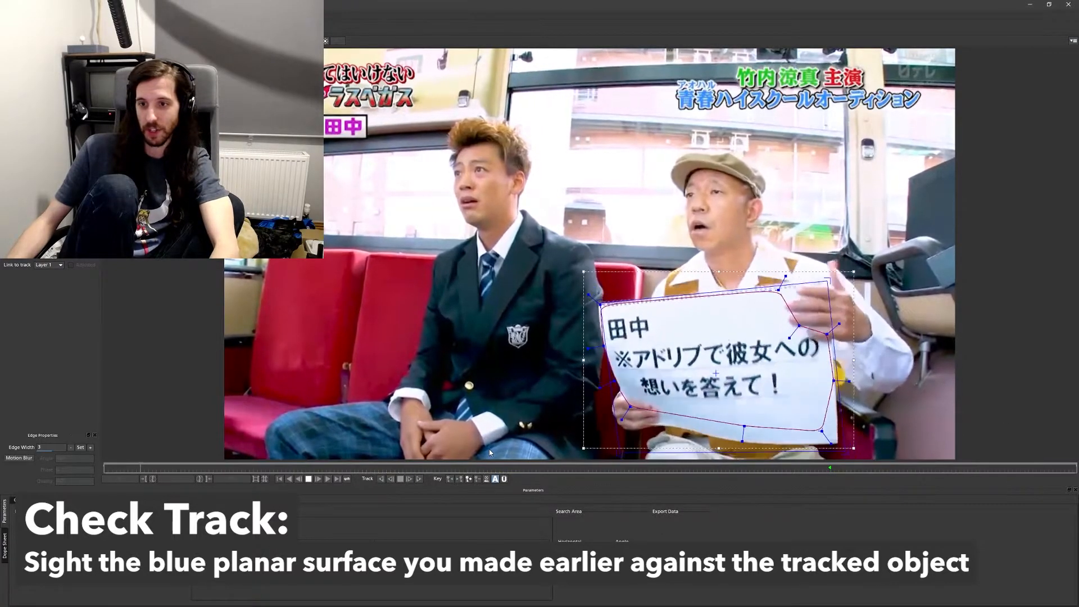
left_click_drag(219, 465, 139, 465)
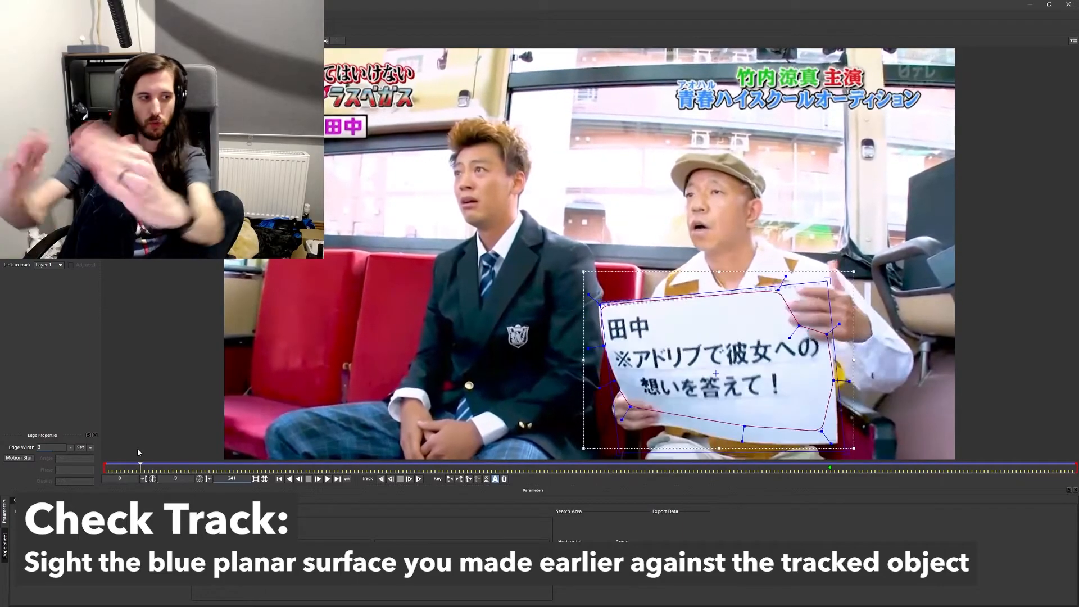
left_click_drag(139, 465, 161, 487)
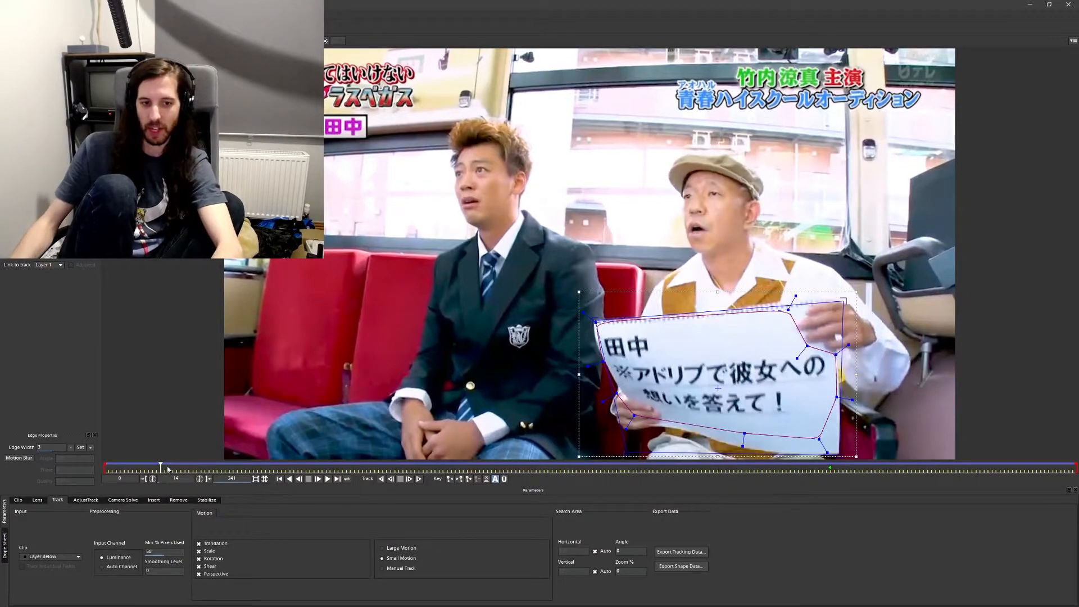
- At frame 58, pull the spline's left and lower-left points inward over the card, away from the hand, and review the surrounding frames
left_click_drag(160, 469, 338, 469)
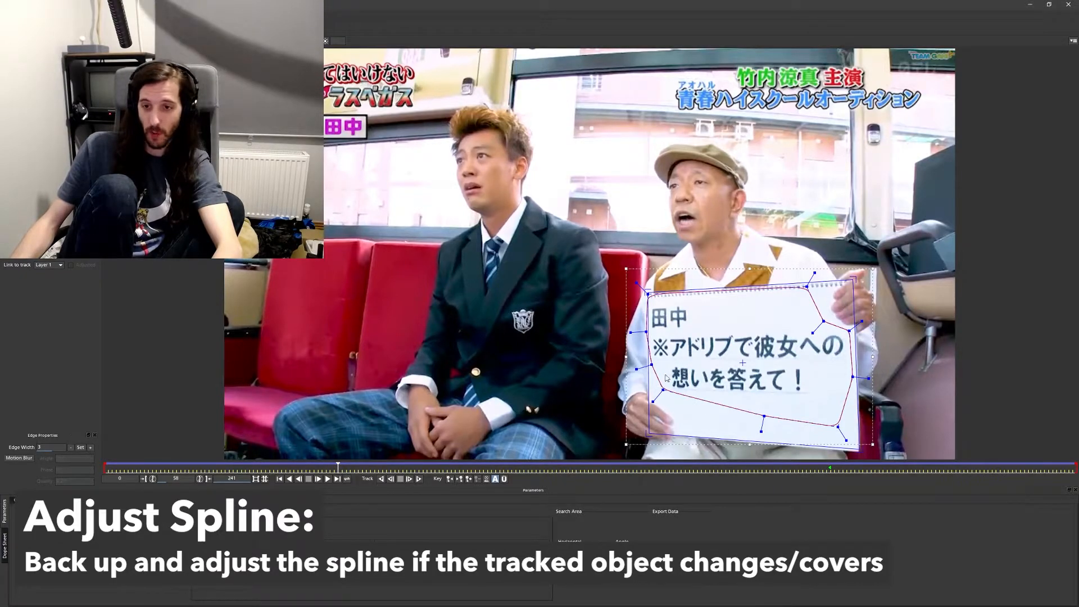
left_click_drag(651, 364, 678, 355)
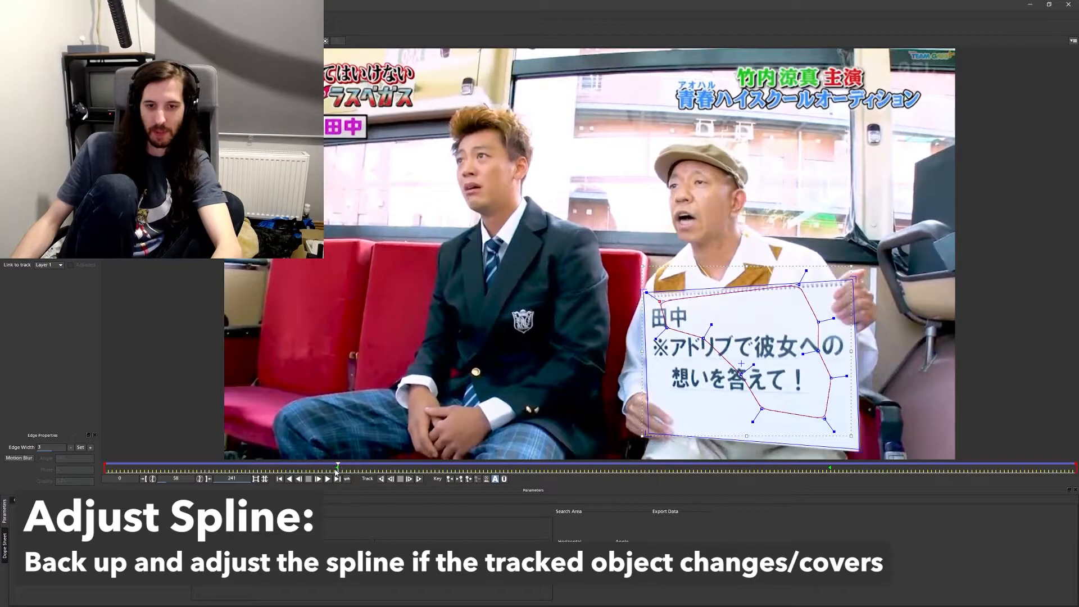
key("space")
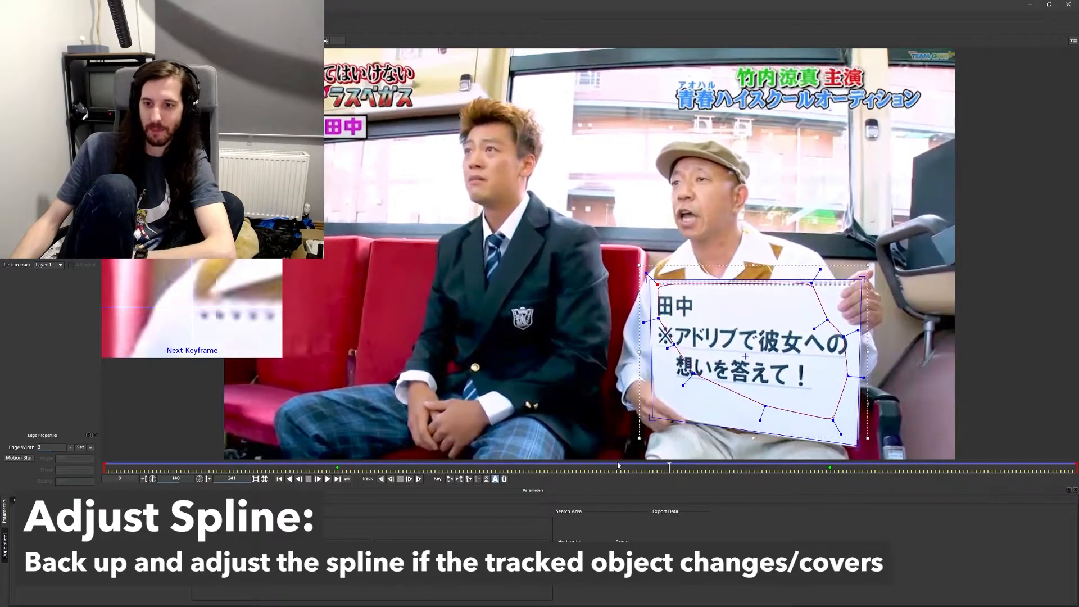
left_click_drag(671, 465, 280, 466)
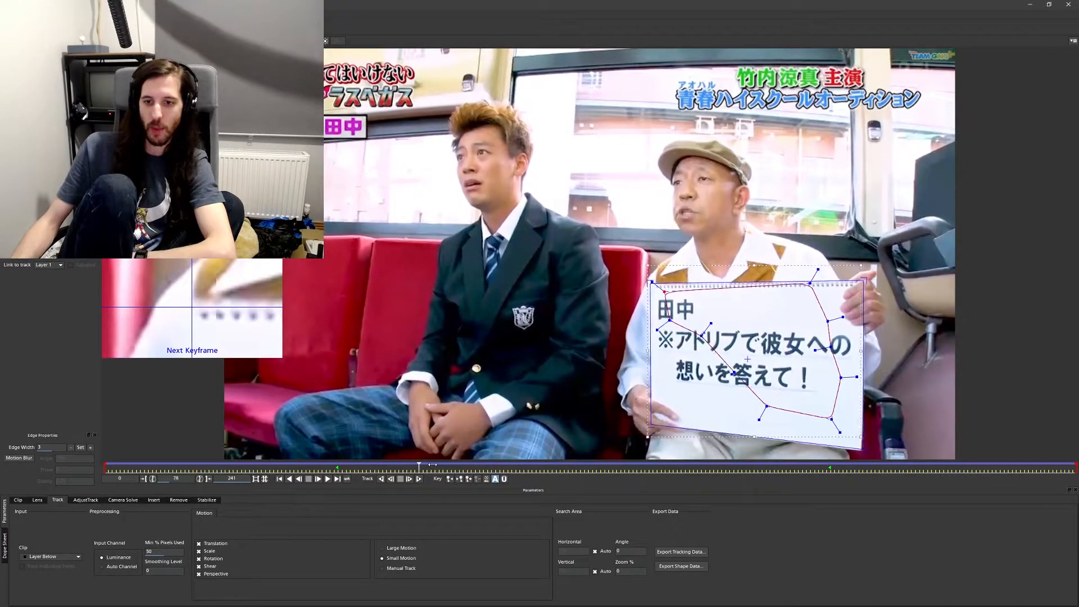
- Re-track the layer backward from frame 58 to the clip's start and review how the planar surface follows the card
left_click(336, 465)
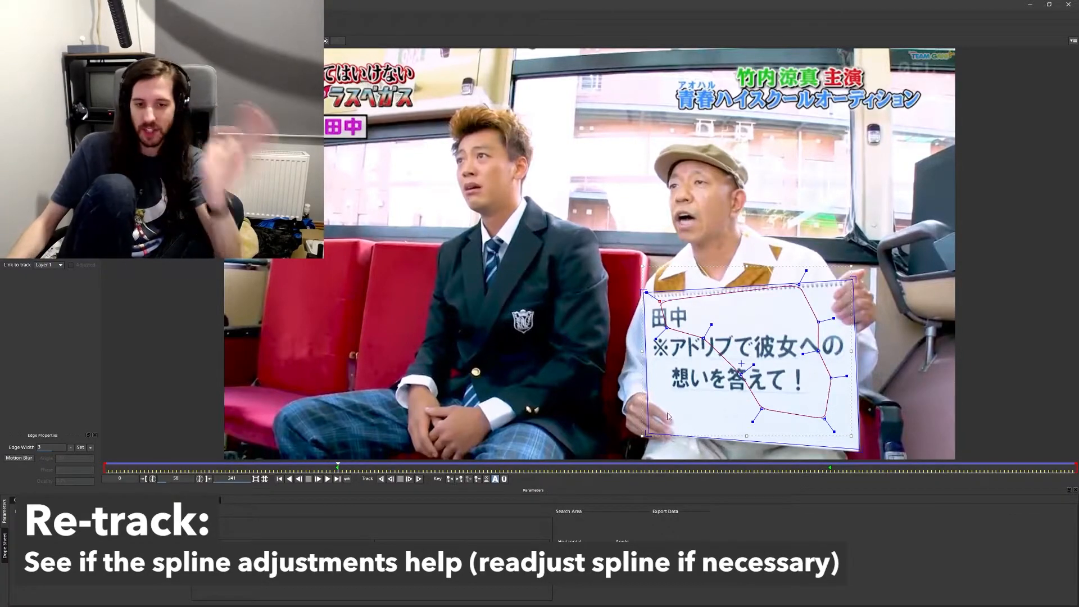
left_click(381, 478)
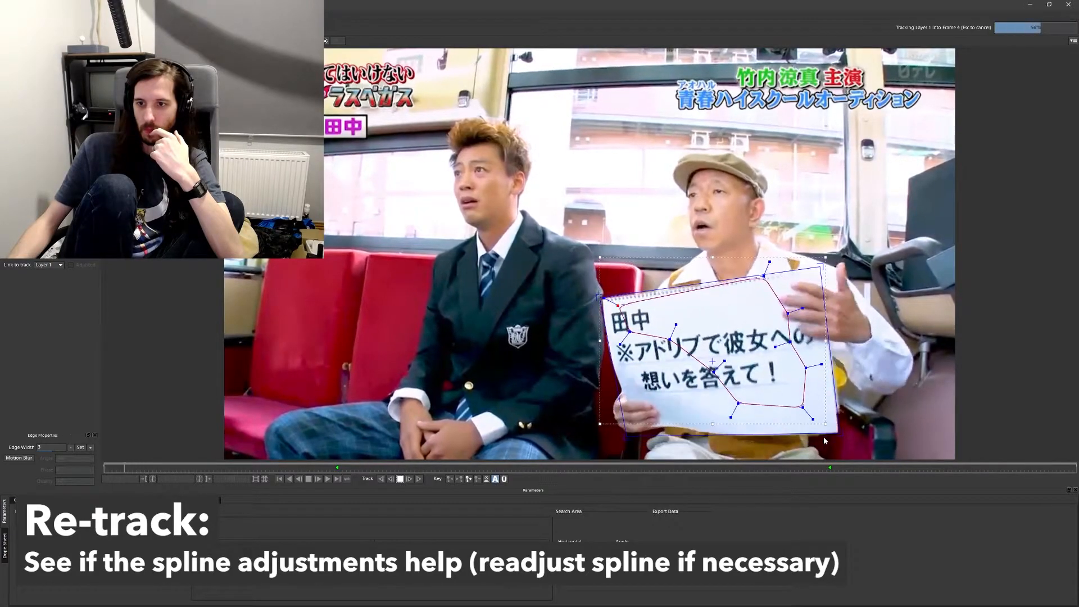
mouse_move(105, 468)
left_mouse_down()
mouse_move(254, 477)
mouse_move(120, 484)
mouse_move(135, 469)
mouse_move(233, 468)
mouse_move(107, 468)
left_mouse_up()
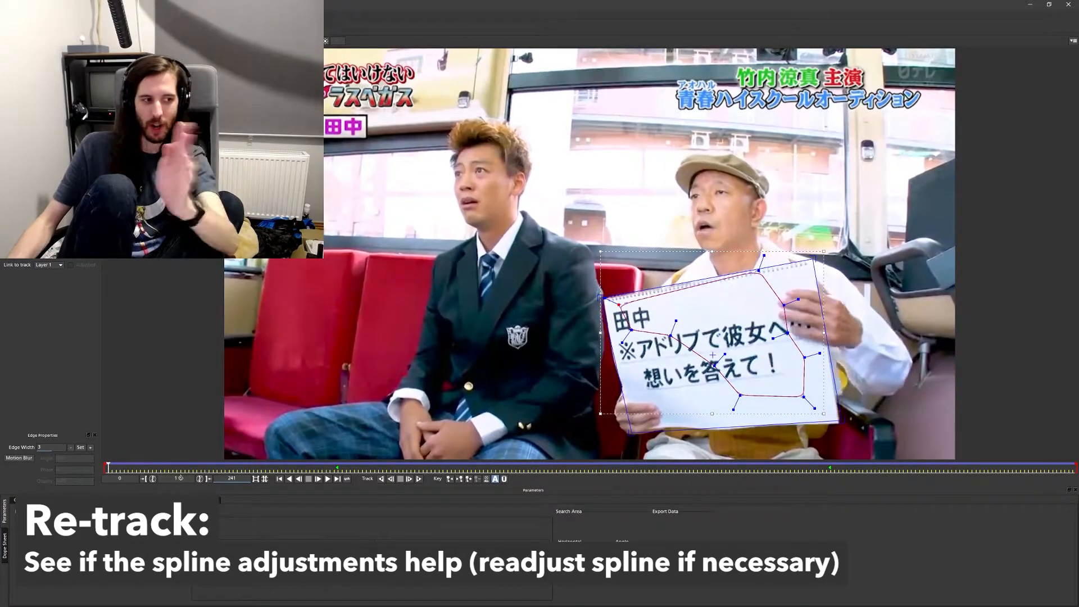
left_click_drag(111, 469, 209, 466)
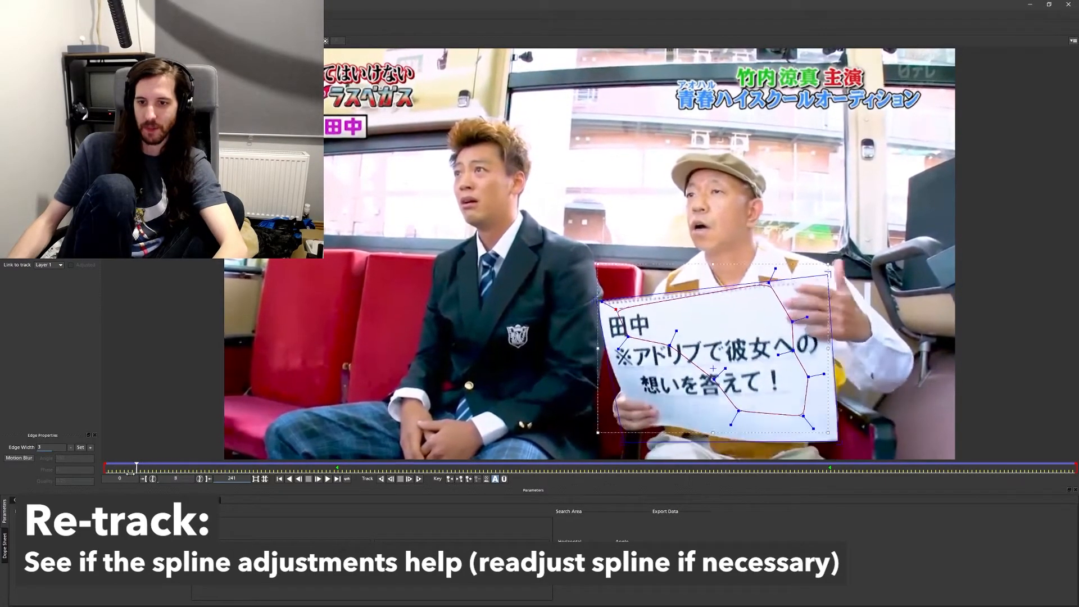
left_click_drag(126, 467, 244, 469)
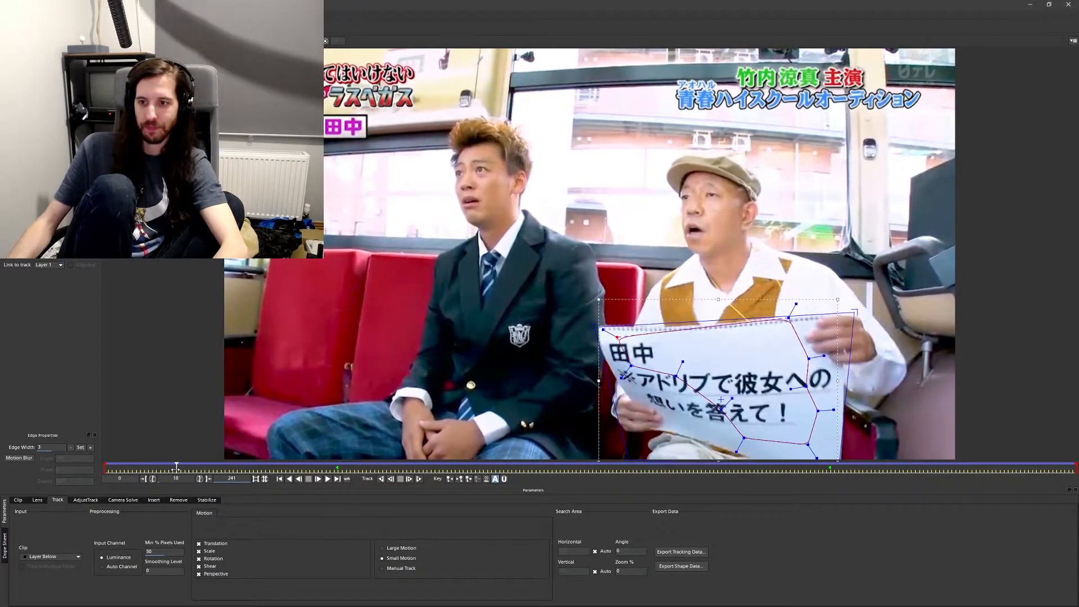
left_click_drag(245, 468, 135, 469)
key("space")
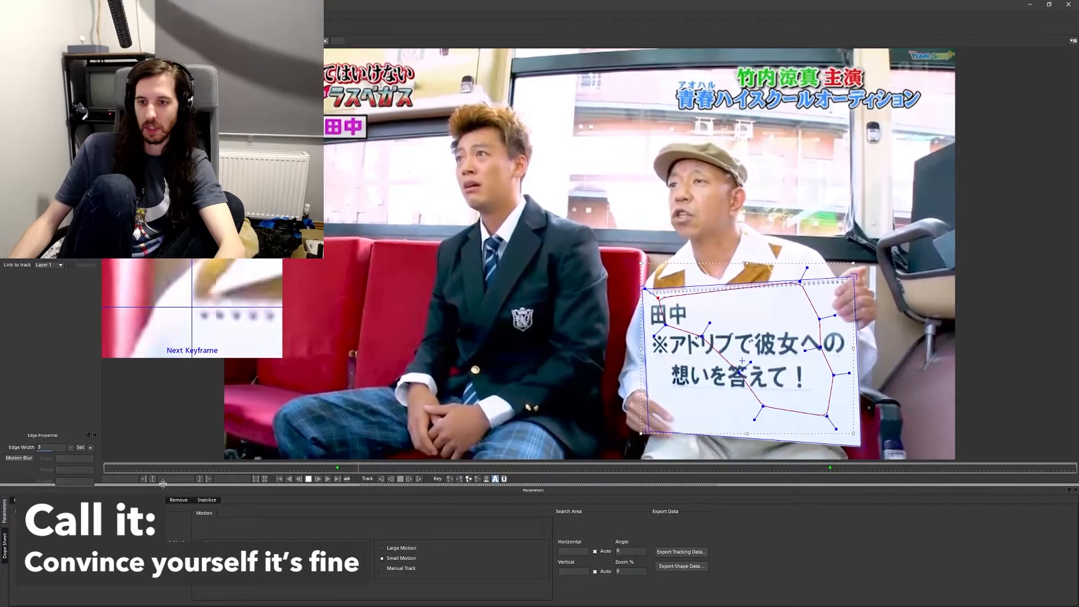
key("space")
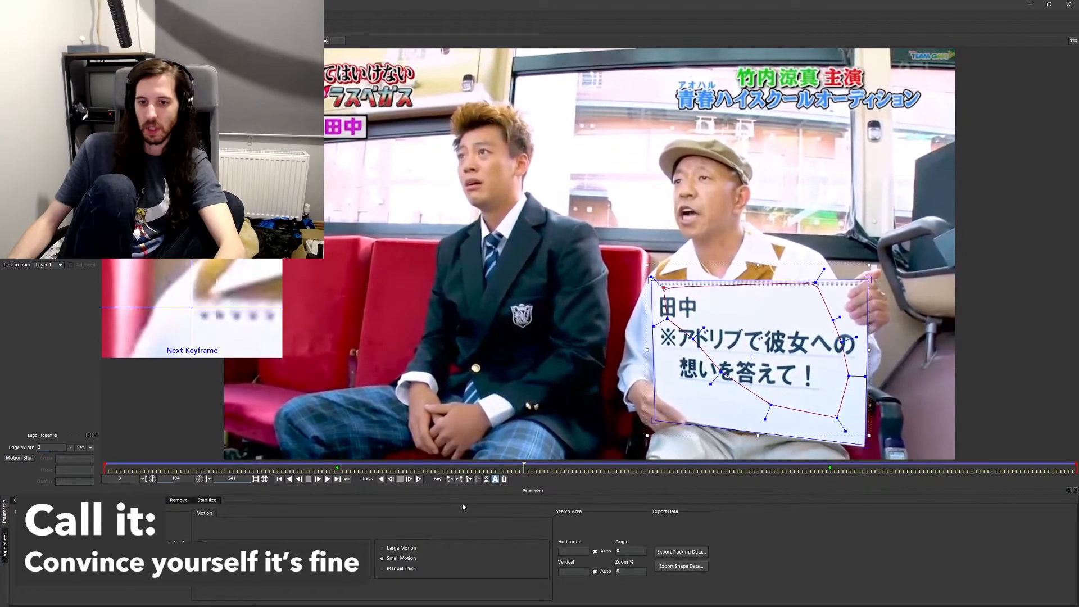
left_click_drag(698, 466, 406, 467)
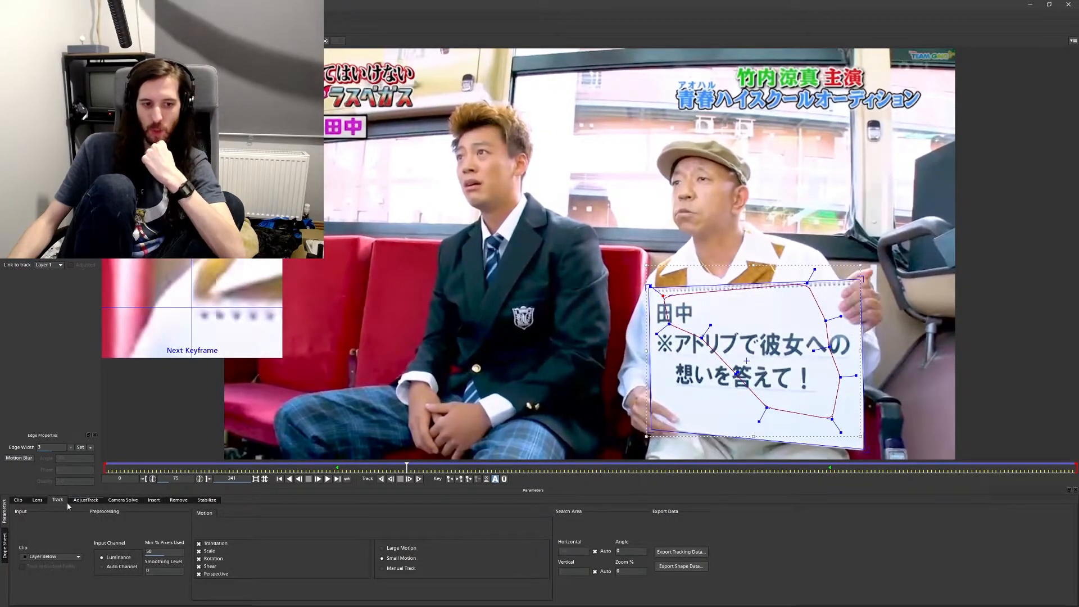
- Export the tracking data to the clipboard in After Effects CS3 Corner Pin format (supports motion blur, CS3 and older)
left_click(670, 552)
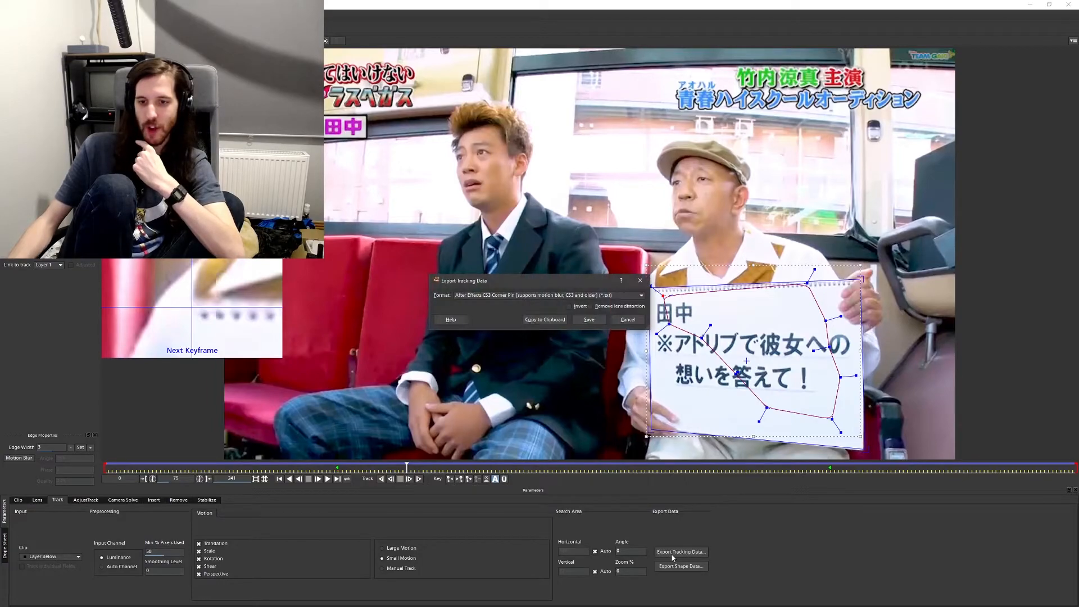
left_click(491, 295)
left_click(490, 302)
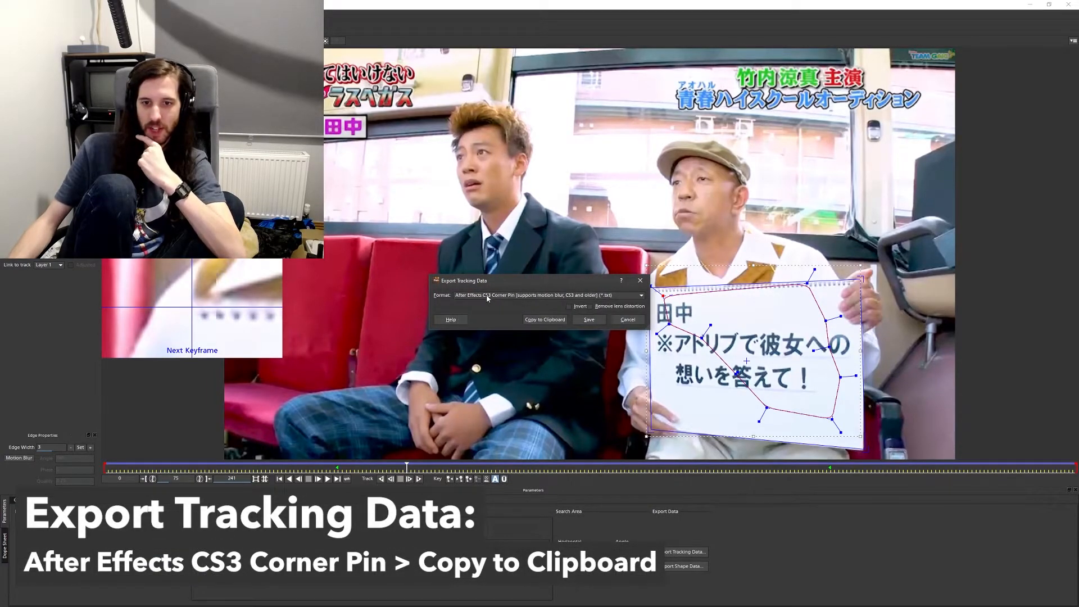
left_click(545, 319)
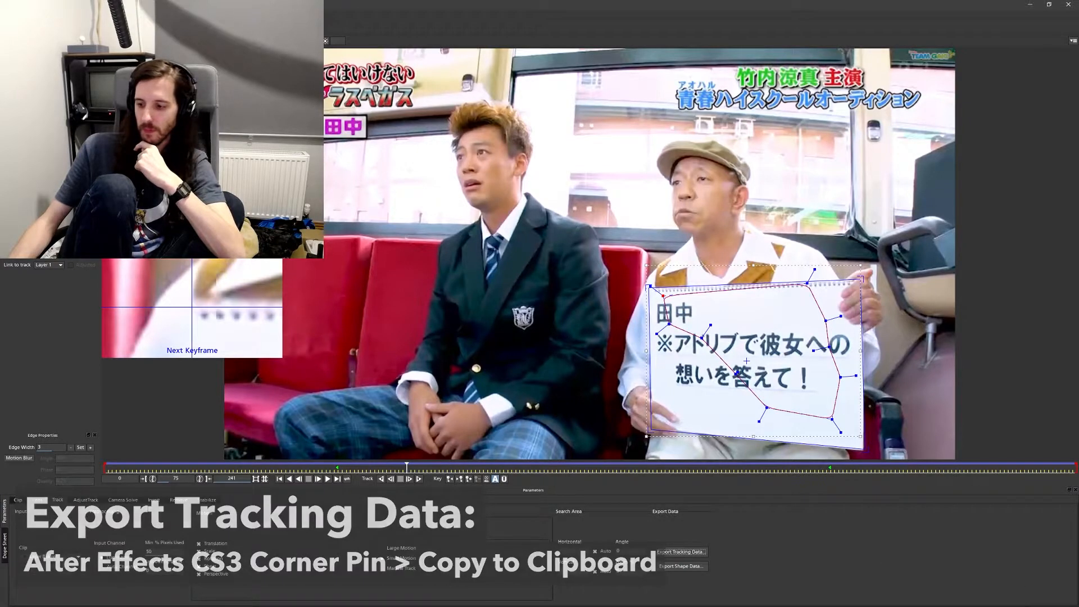
- Switch to Aegisub and move the video to frame 54561, where the cue card is held up steadily
key("alt+Tab")
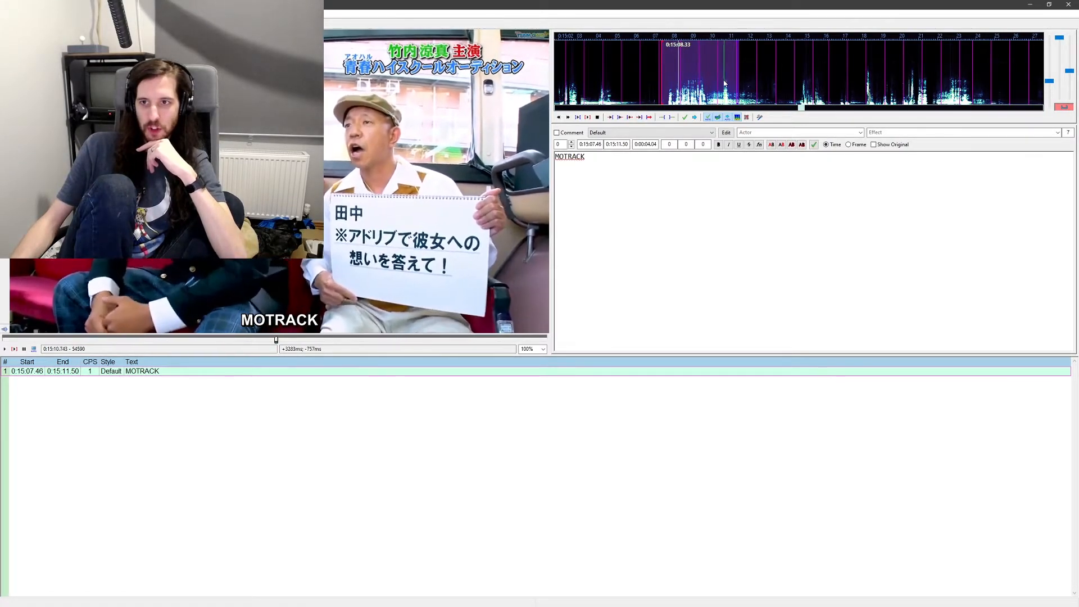
key("Left")
key("Left")
key("Left")
key("Left")
key("Left")
key("Left")
key("Left")
key("Left")
key("Left")
key("Left")
key("Left")
key("Left")
key("Left")
key("Left")
key("Left")
key("Left")
key("Left")
key("Left")
key("Left")
key("Left")
key("Right")
key("Right")
key("Right")
key("Right")
key("Right")
key("Right")
key("Right")
key("Right")
key("Right")
key("Right")
key("Right")
key("Right")
key("Right")
key("Right")
key("Right")
key("Right")
key("Right")
key("Right")
key("Right")
key("Right")
left_click_drag(669, 89, 683, 89)
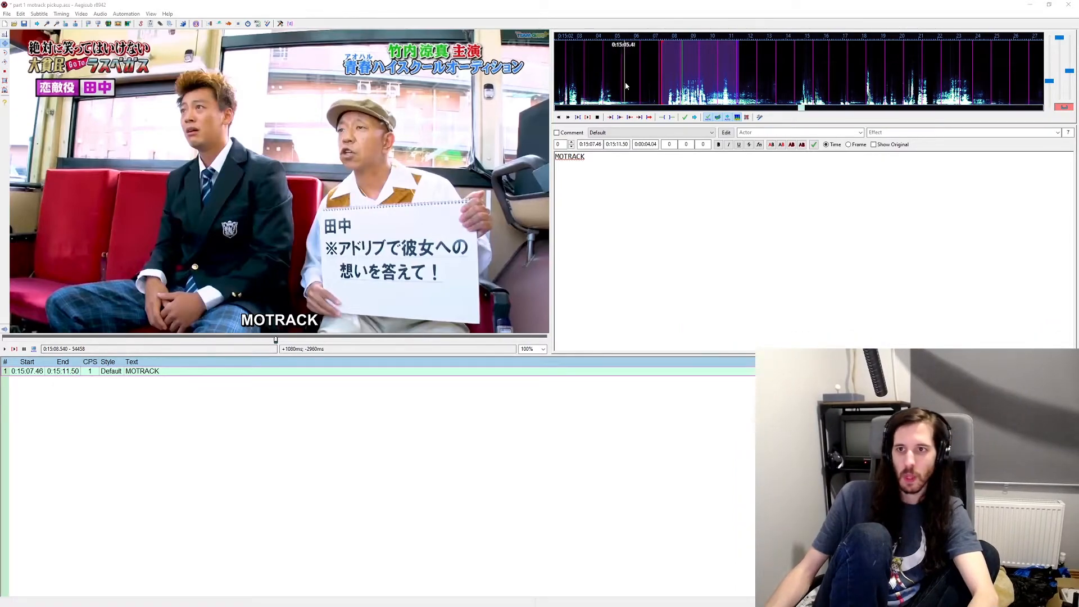
middle_click(686, 67)
left_click_drag(686, 67, 714, 72)
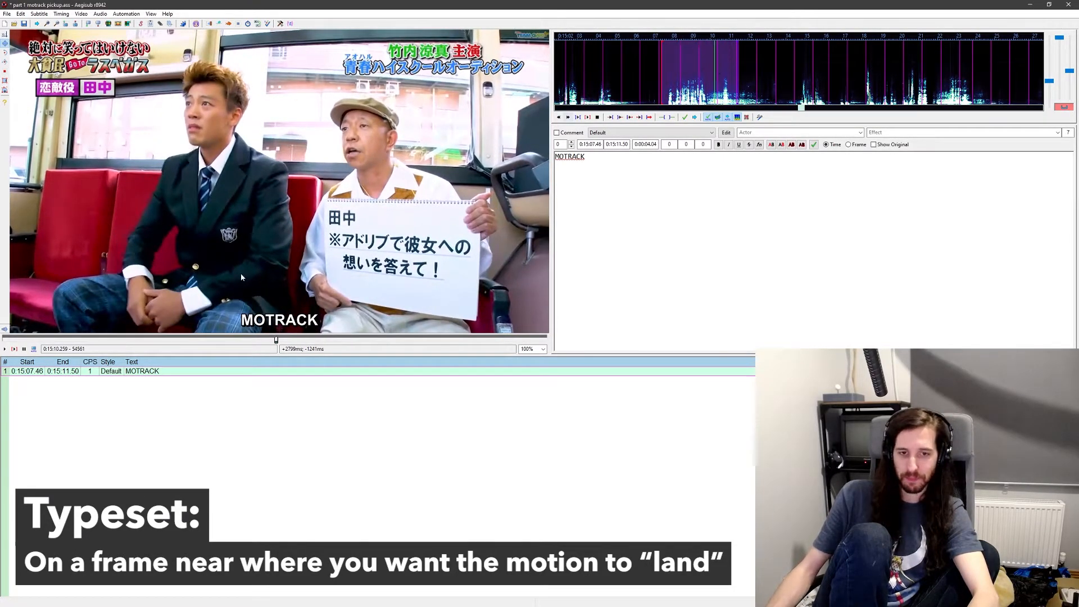
- Replace the subtitle line's text with "TANAKA\NADLIB A LINE\NMAKE IT GOOD!"
left_click(612, 156)
key("ctrl+a")
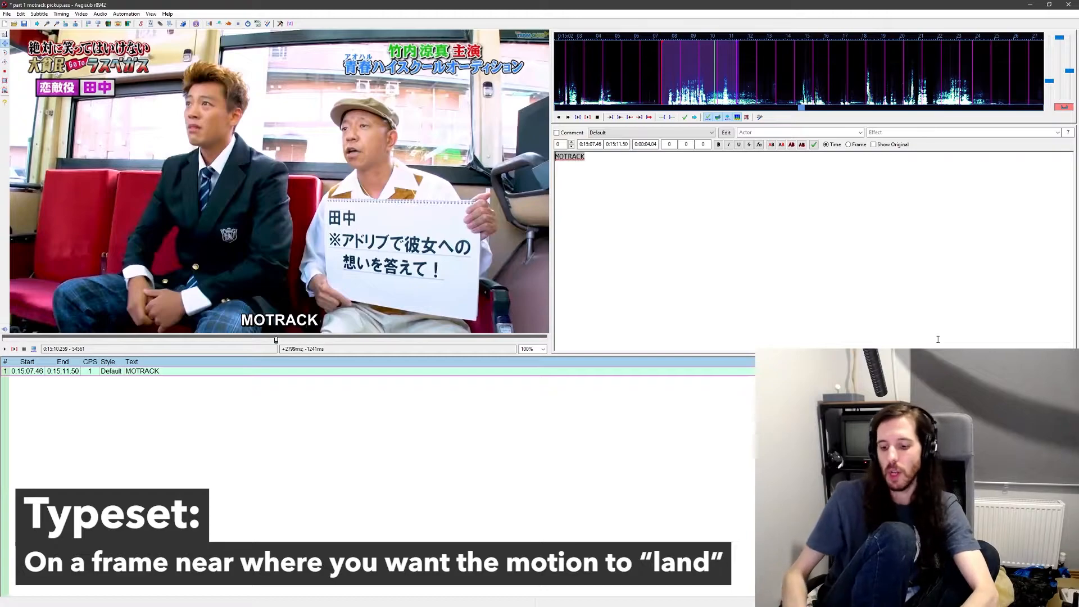
type("TANAKA")
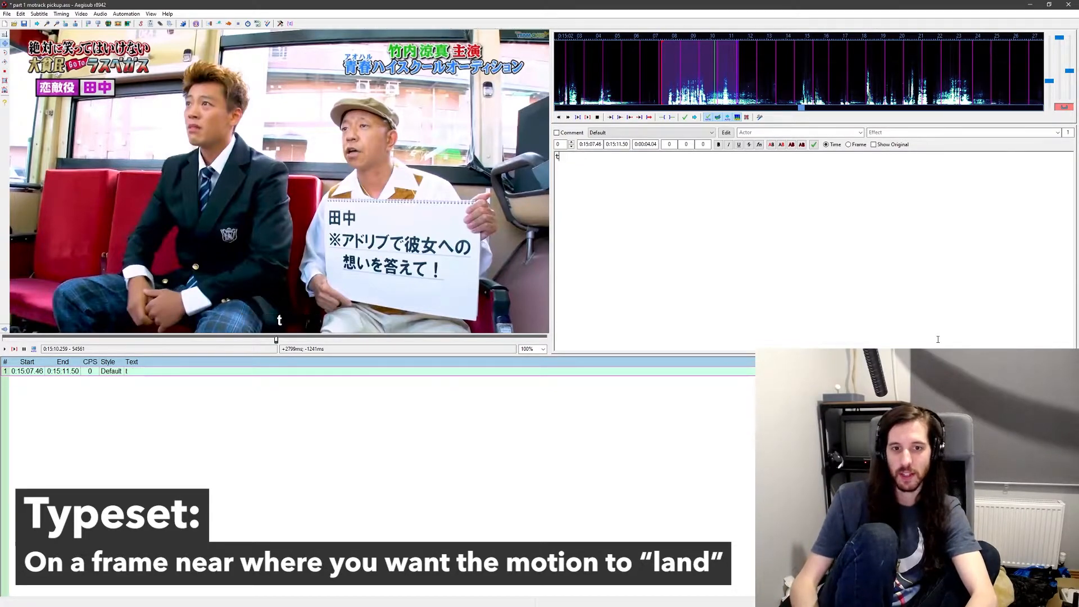
type("\\NA")
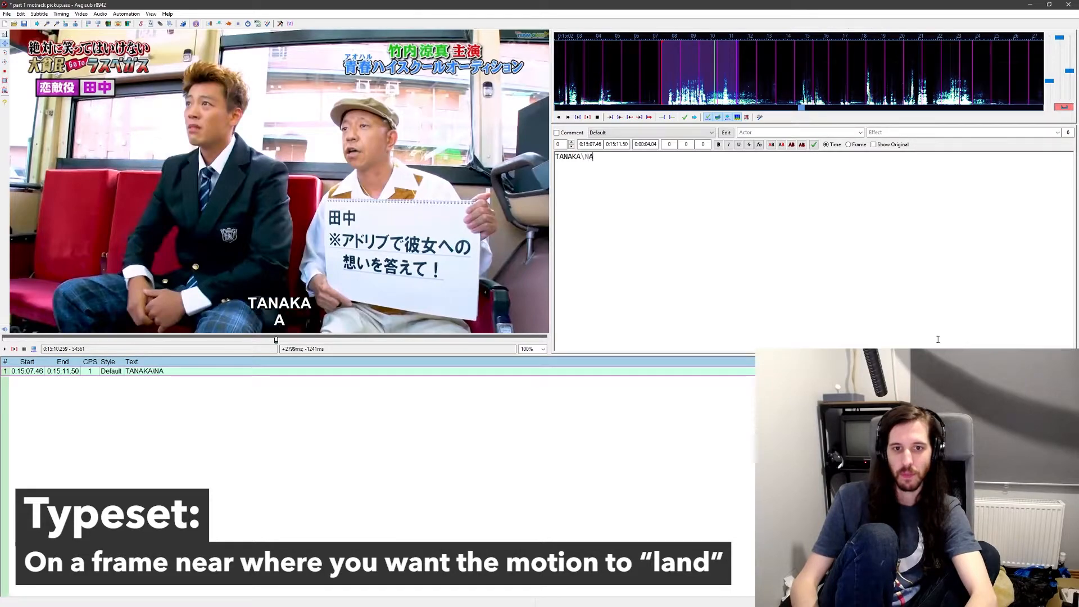
type("DLIB")
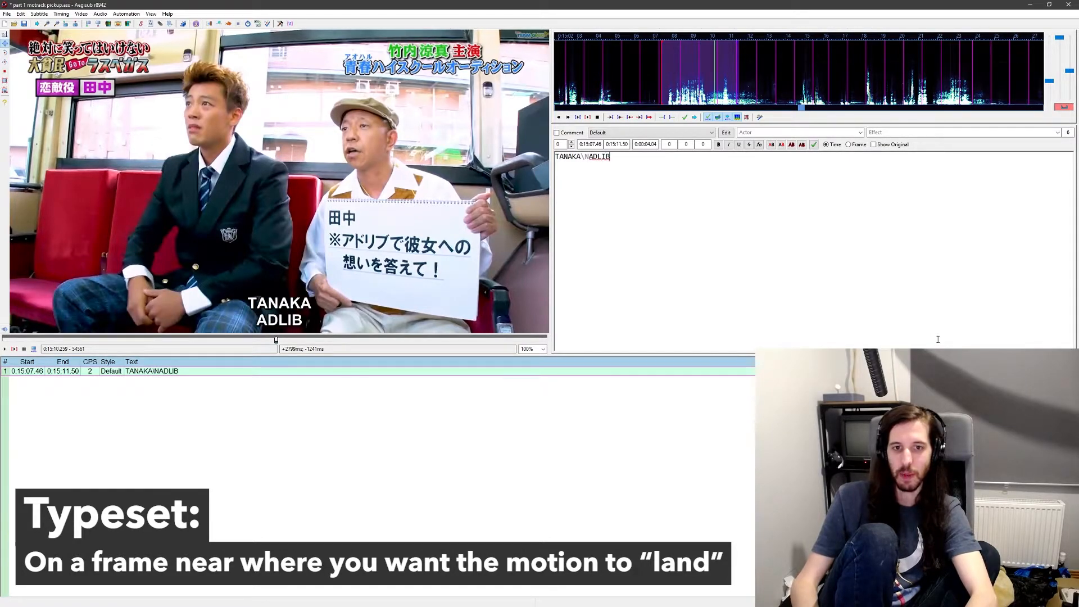
type(" A LINE")
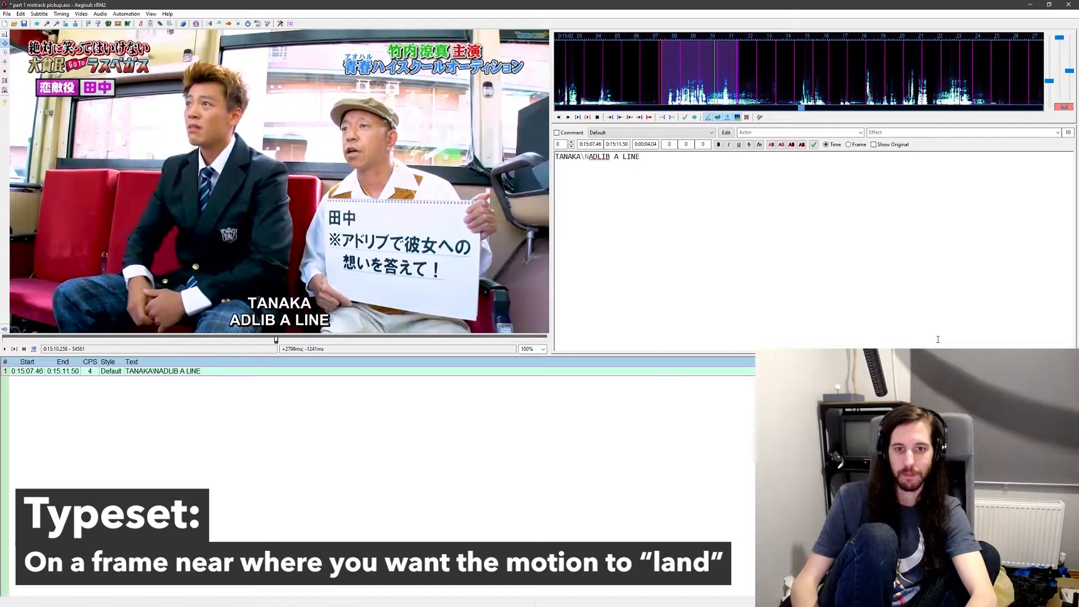
type("\\NMAKE IT GOOD!")
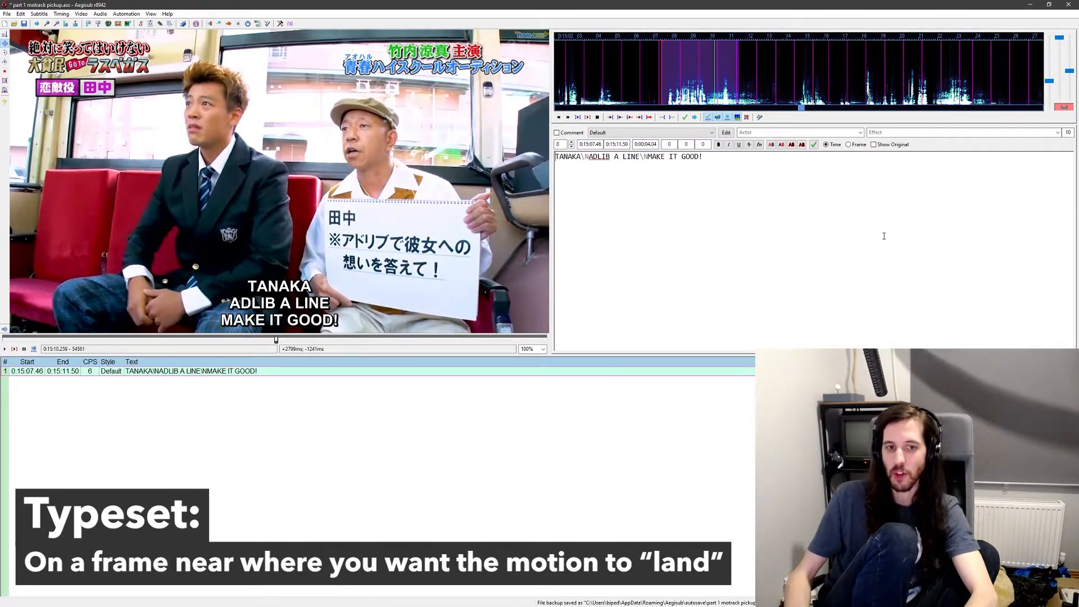
- Add an \an1 alignment override at the start of the line and place the text over the cue card at about (771,577)
key("Home")
type("{}\\")
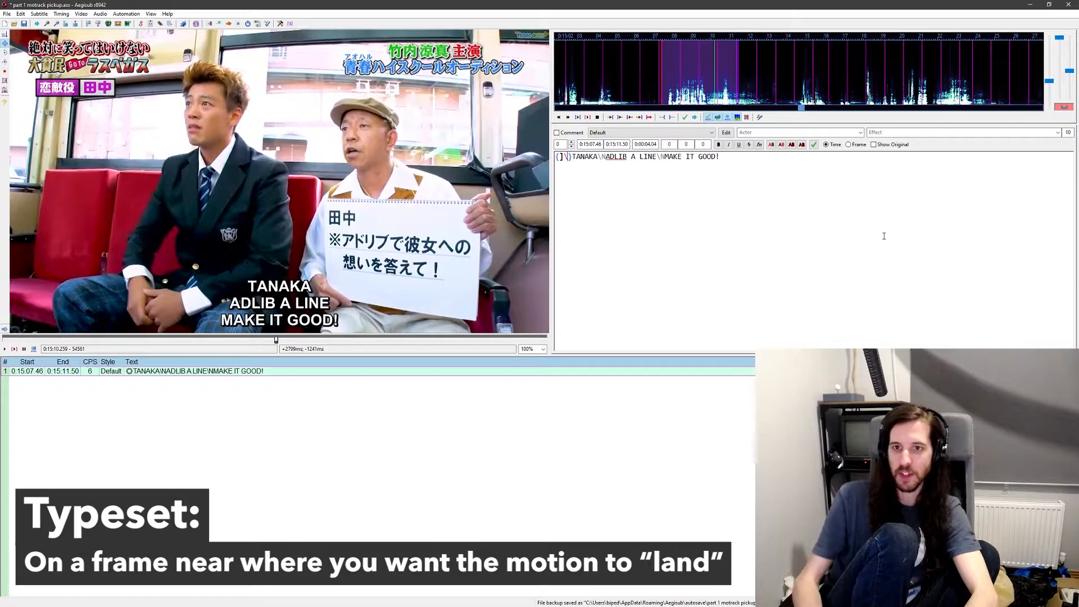
type("an1")
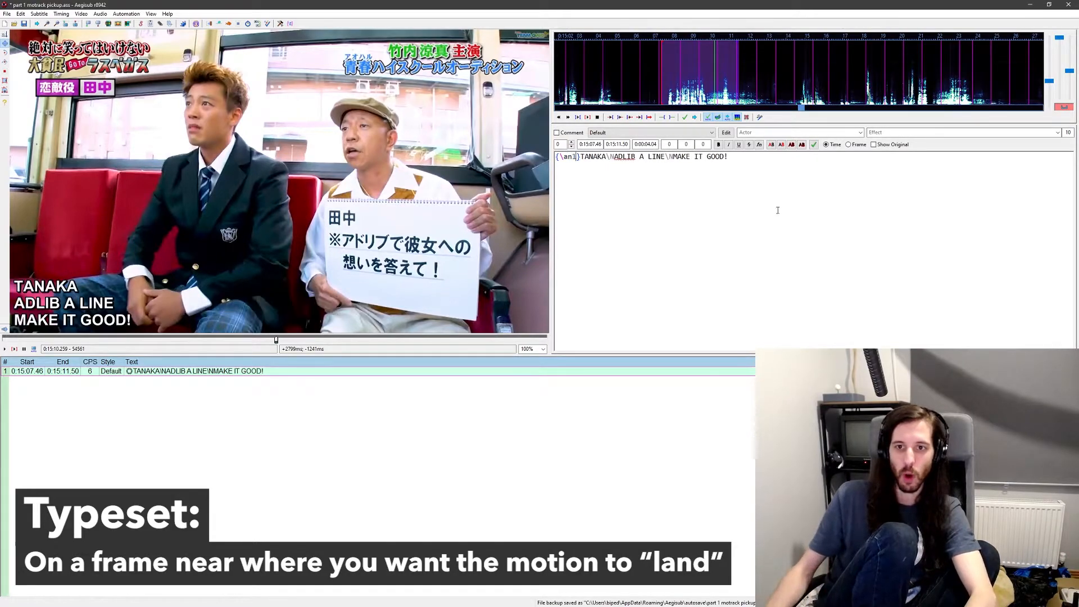
left_click_drag(15, 334, 331, 273)
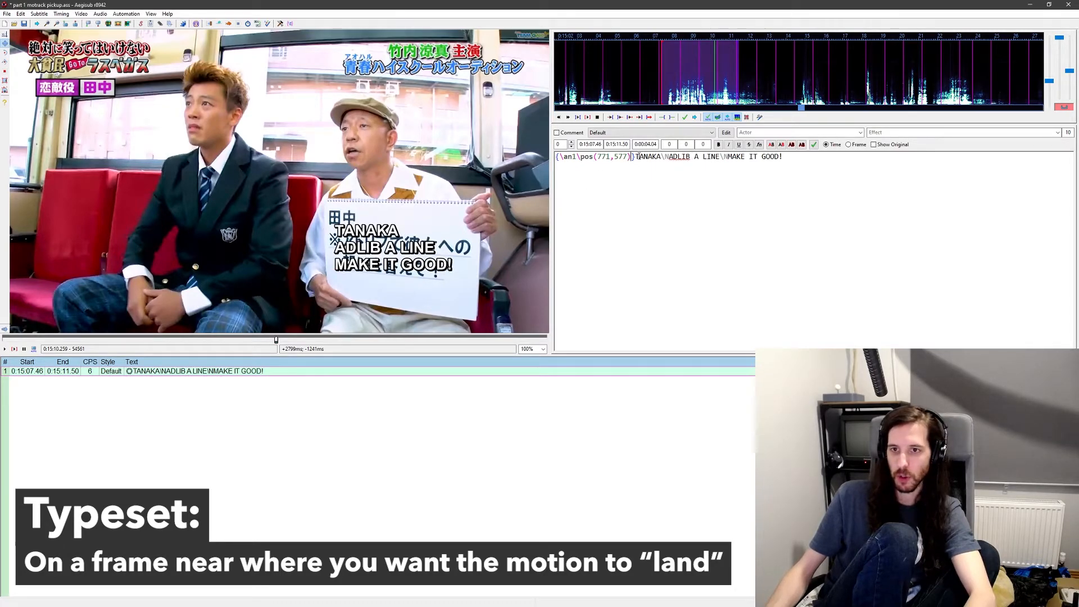
- Colour the line's text black with a white outline and set its border size to 5 using \bord5
left_click(759, 145)
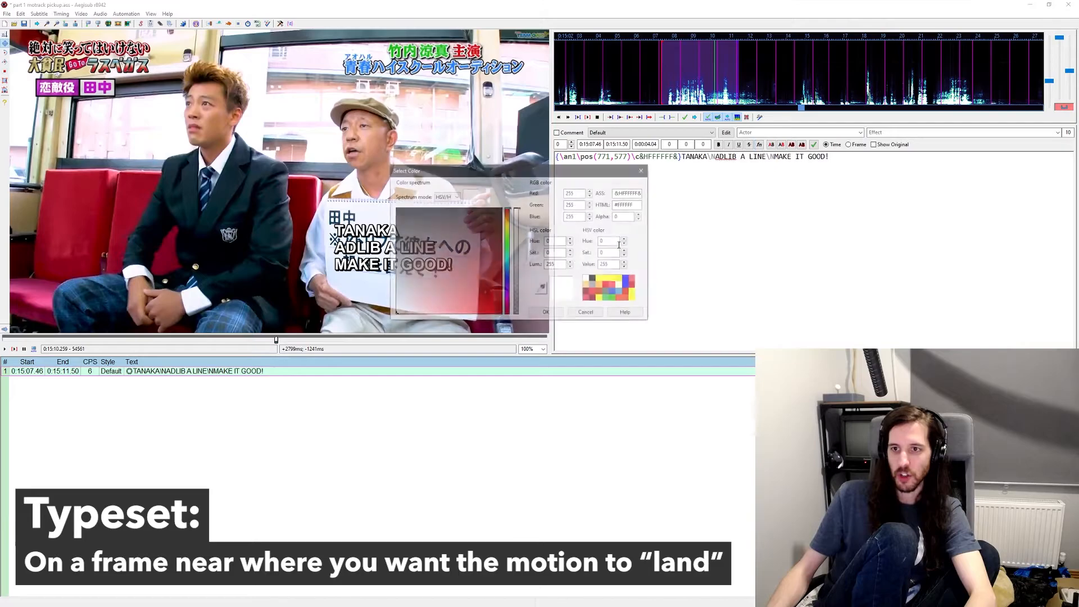
left_click(546, 313)
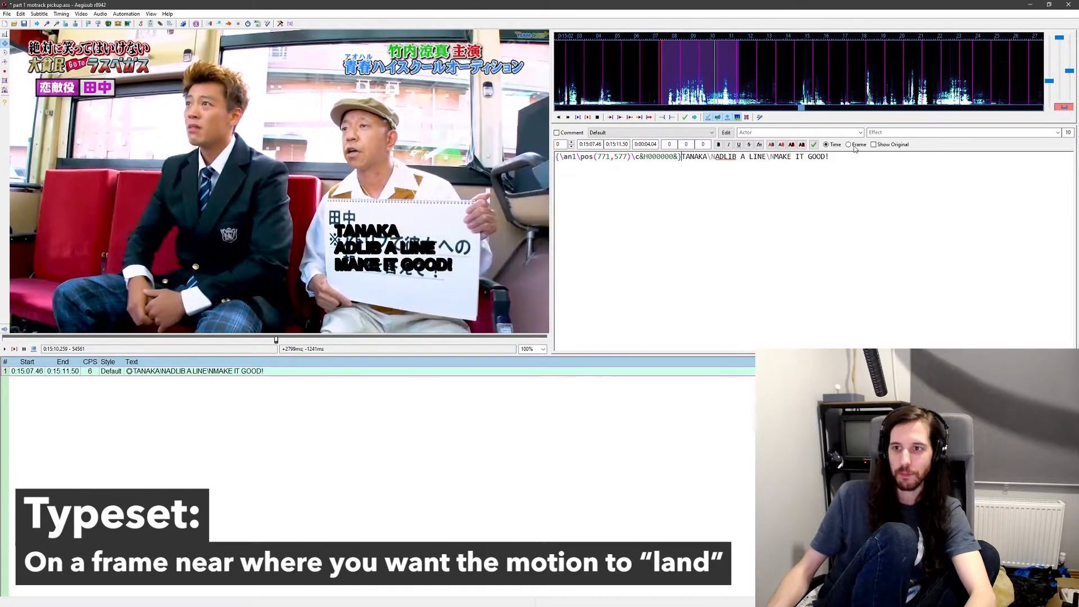
left_click(792, 145)
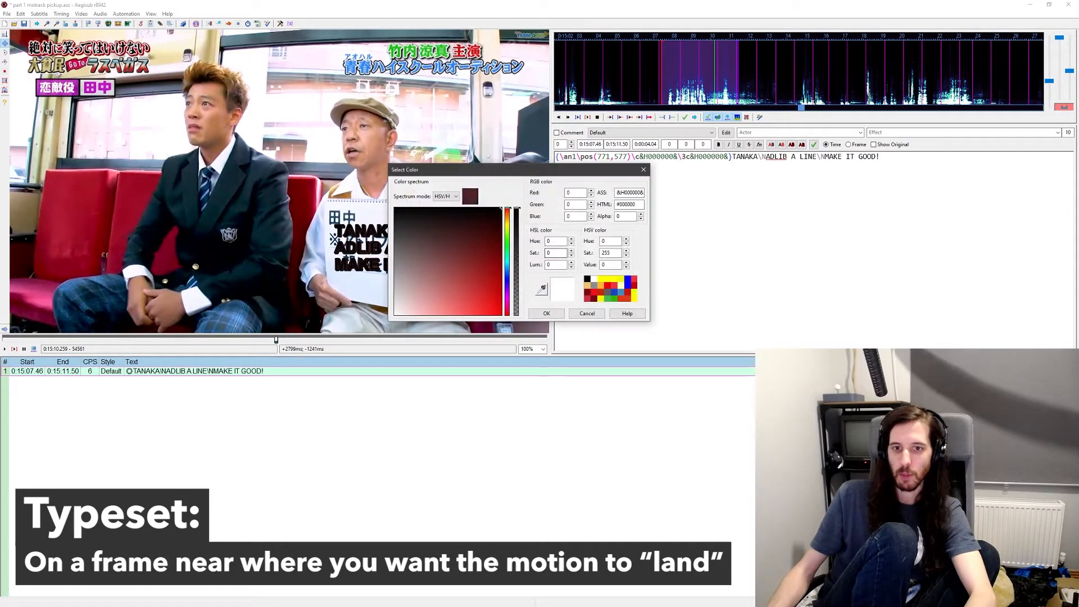
left_click(534, 313)
type("\bord")
type("5")
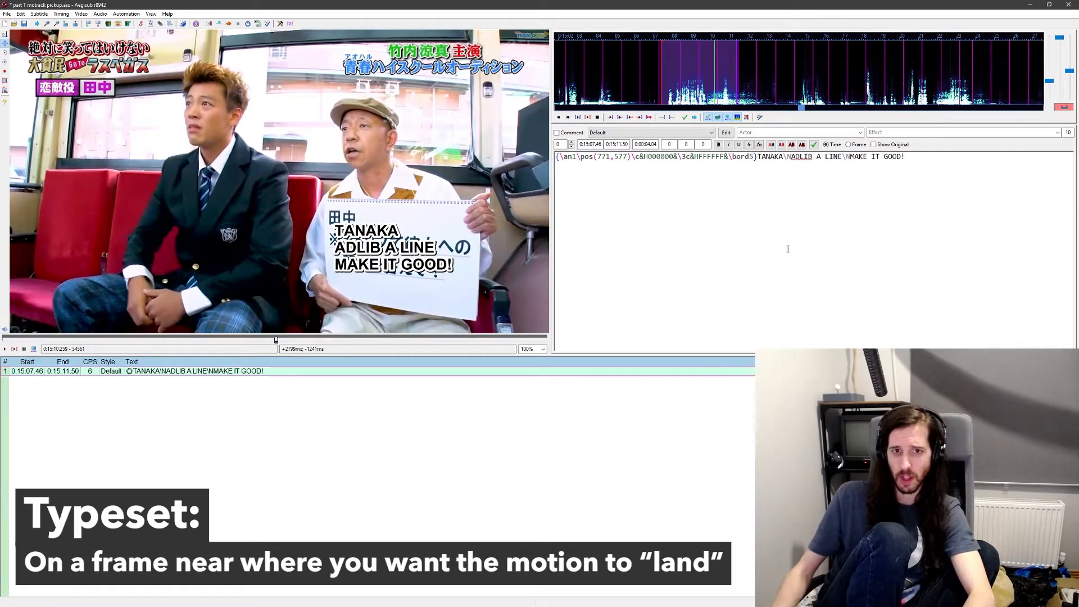
- Set the line's font size to 50 with \fs50 and move the text on the cue card to about (751,601)
type("\fs4")
type("5")
key("BackSpace")
key("BackSpace")
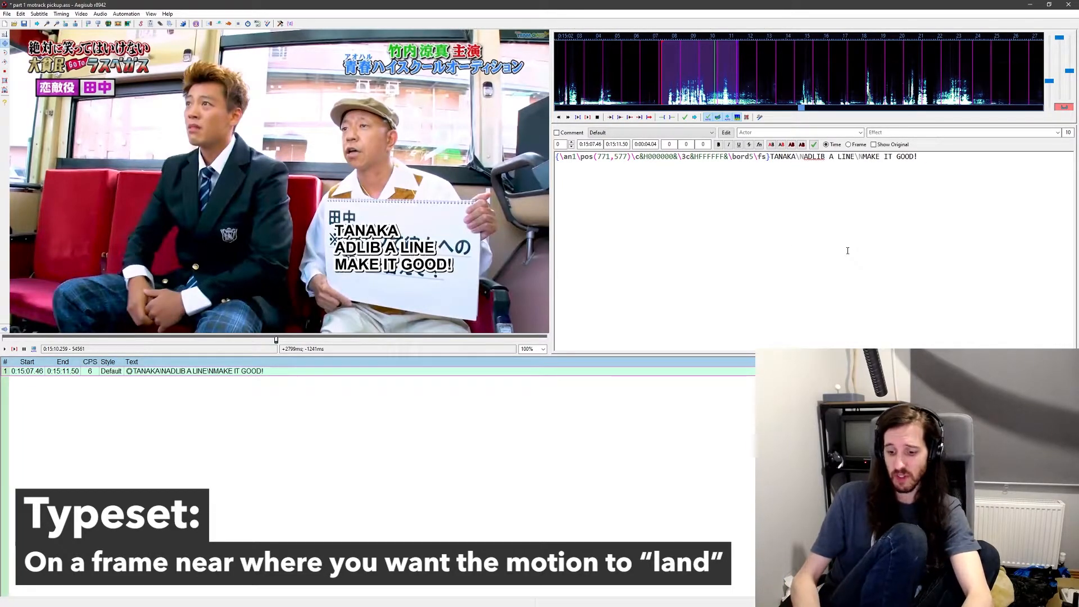
type("50")
left_click_drag(333, 274, 326, 284)
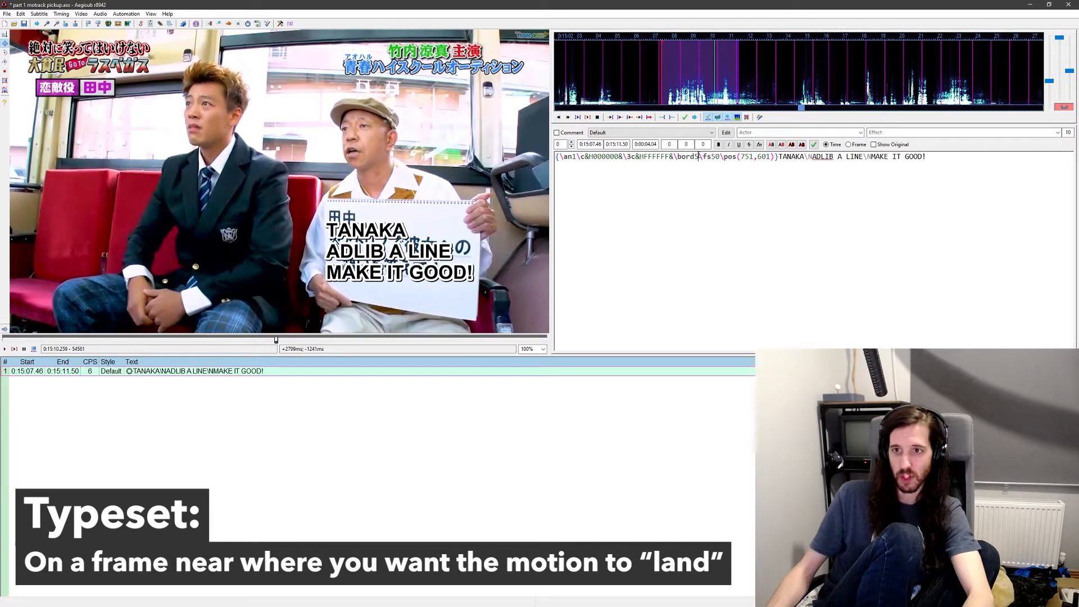
- Add a \shad4 shadow override after the border tag, keeping the border size at 5
type("\\shad3")
key("BackSpace")
type("4")
key("BackSpace")
type("5")
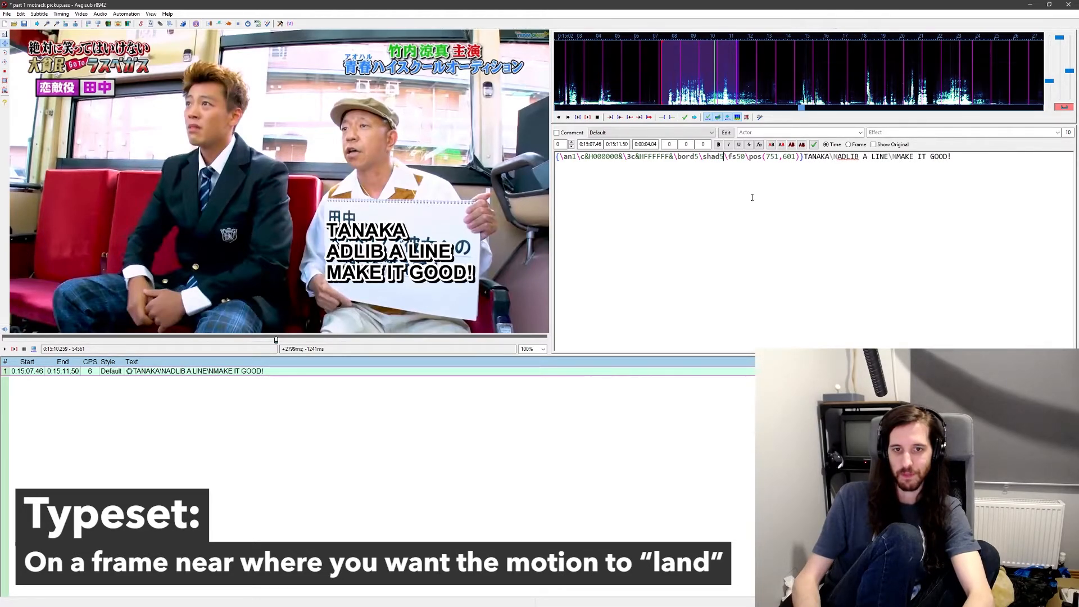
key("BackSpace")
type("4")
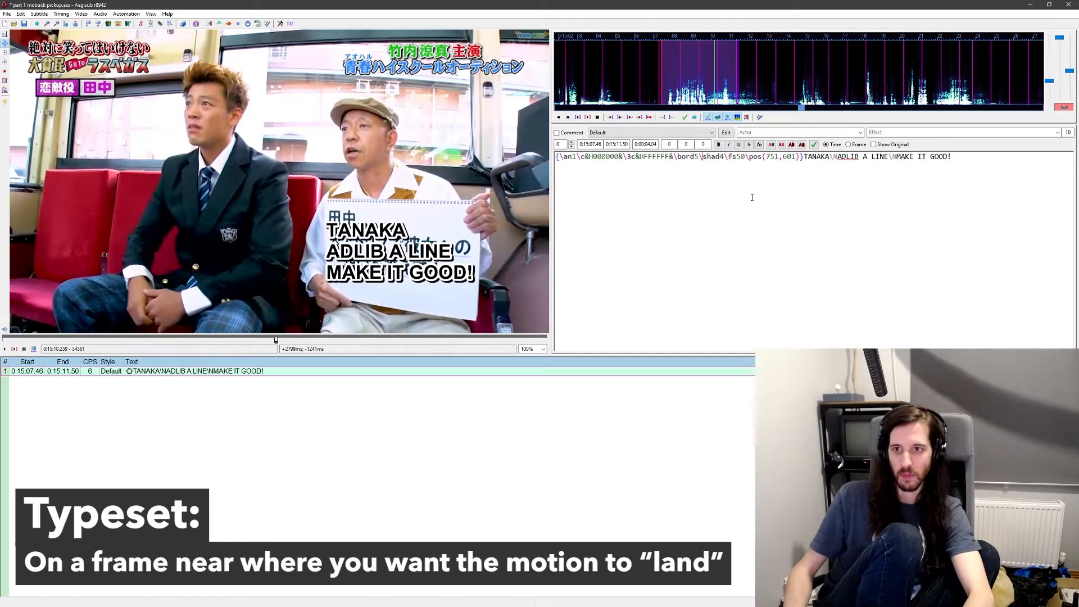
key("Delete")
type("4")
key("BackSpace")
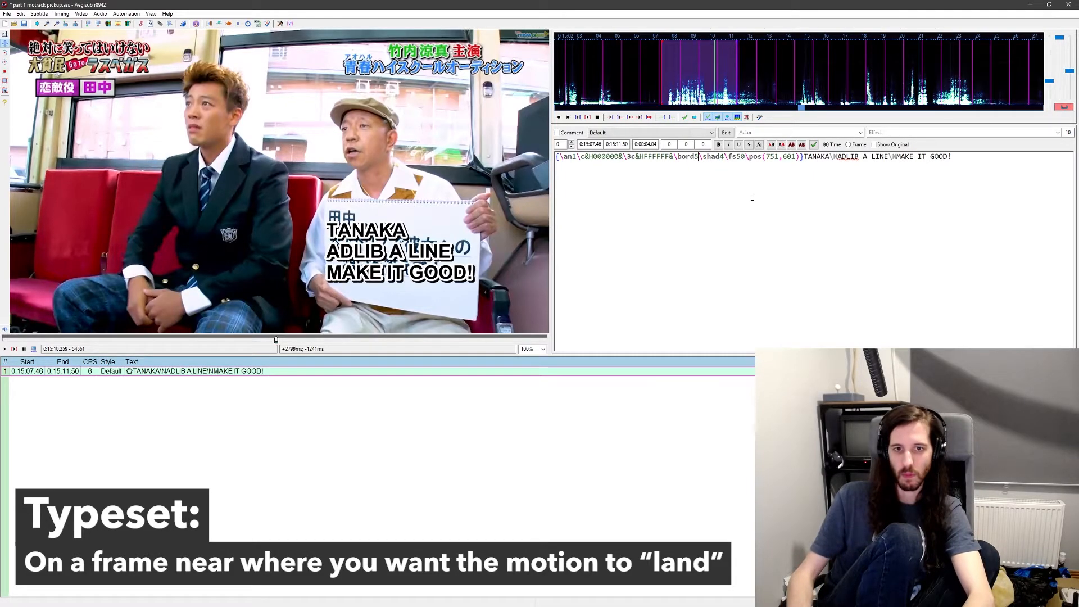
type("5")
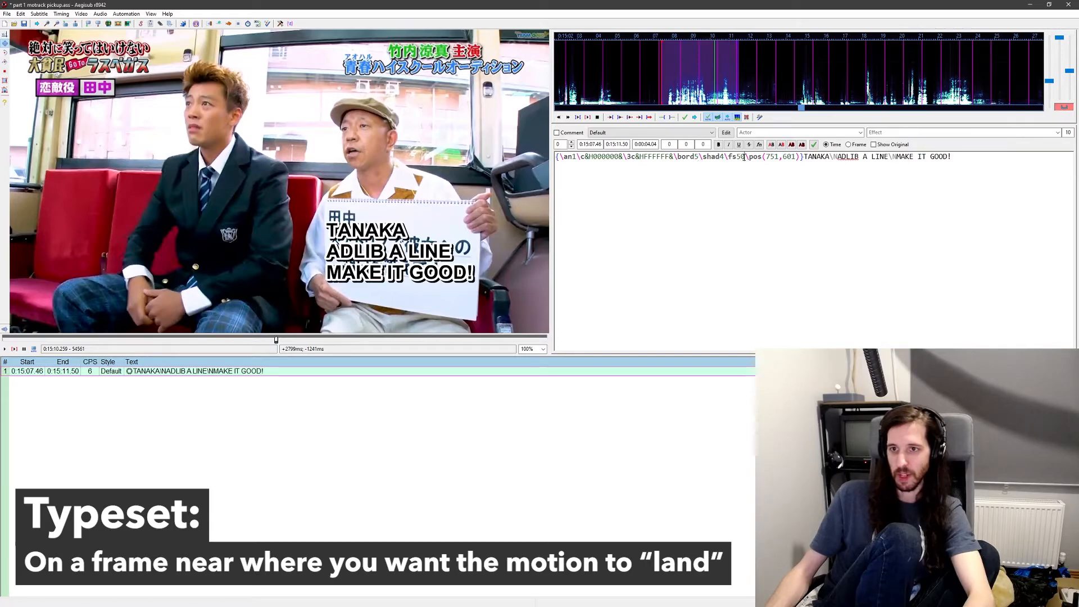
- Reduce the line's font size to 40 and move the text on the cue card to about (782,584)
key("BackSpace")
type("4")
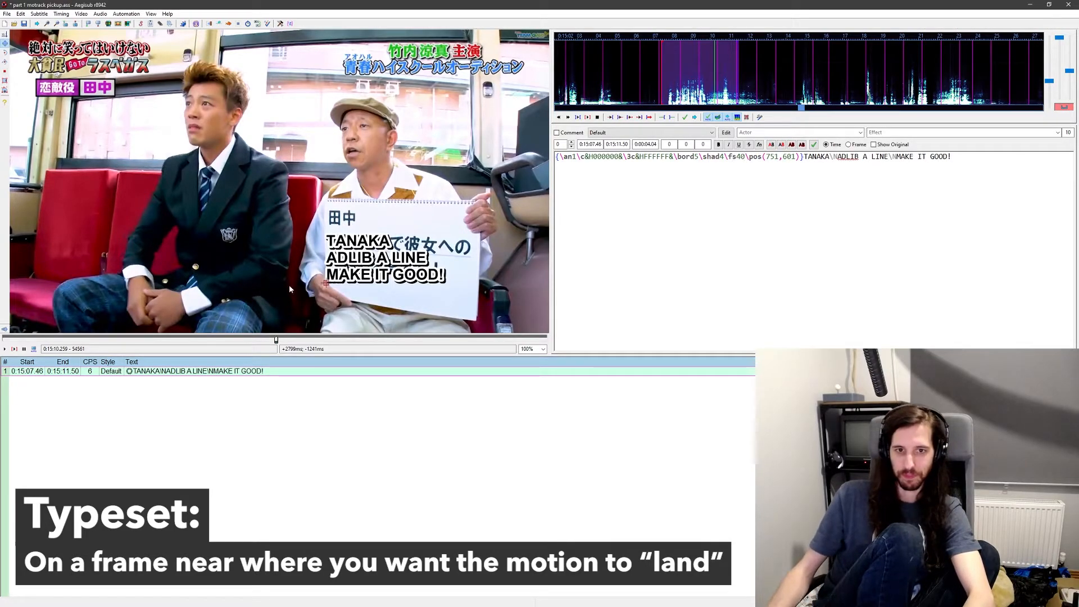
left_click_drag(326, 284, 339, 277)
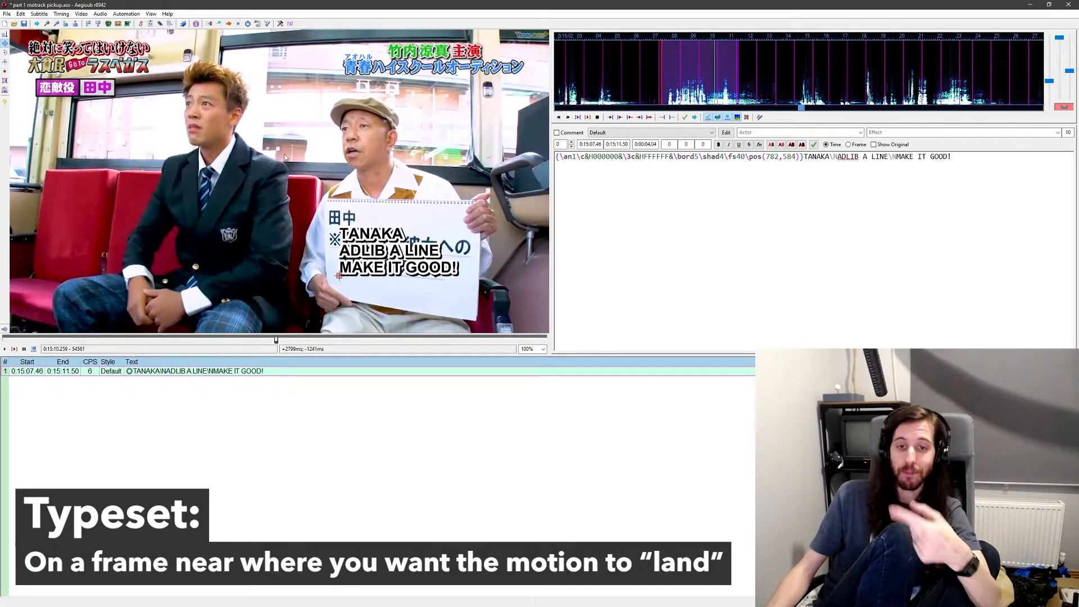
- Angle the text to match the card with about \frz355.6, \frx0 and \fry354, and move it to about (779,574)
left_click(5, 53)
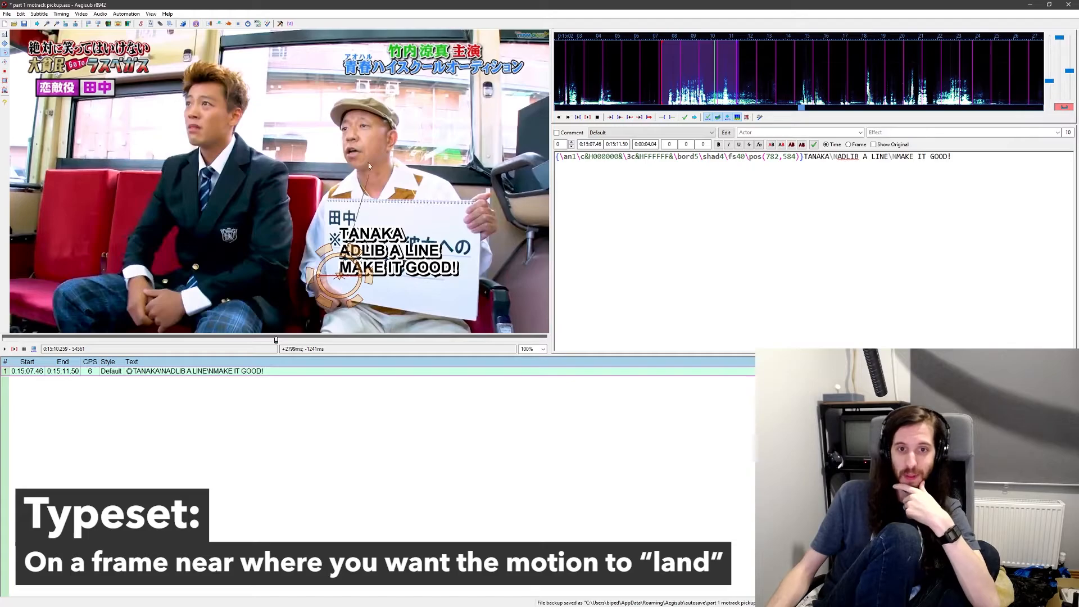
left_click_drag(374, 160, 383, 162)
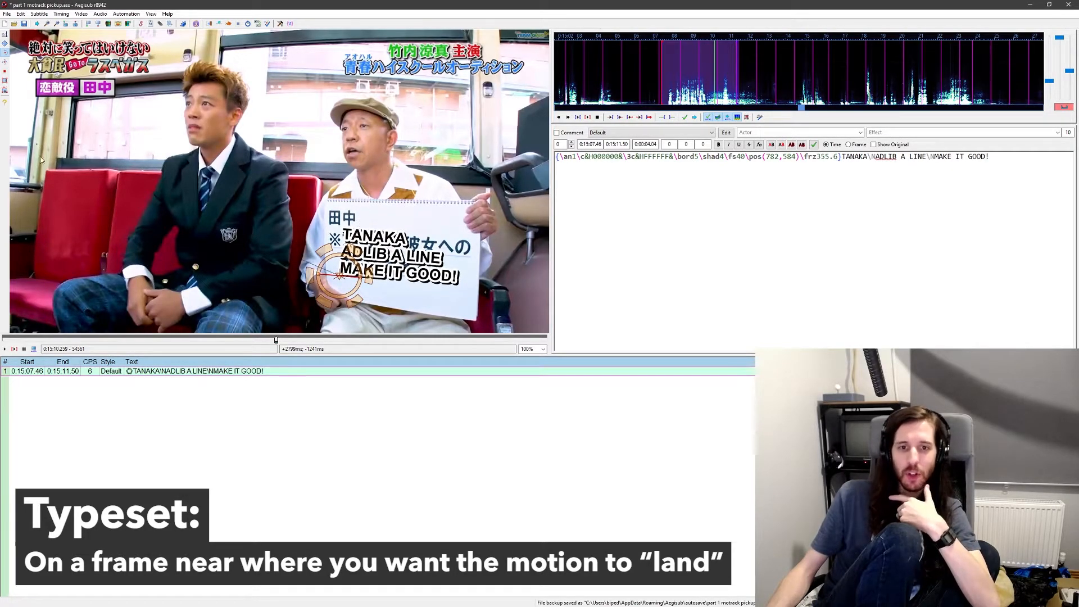
left_click(5, 63)
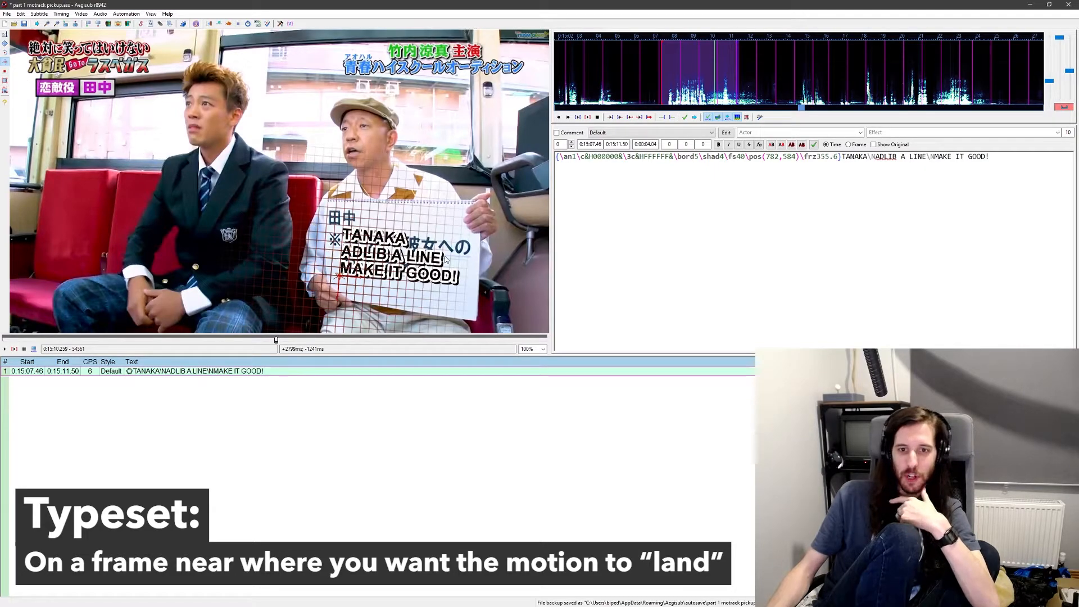
left_click_drag(447, 261, 445, 259)
left_click(5, 45)
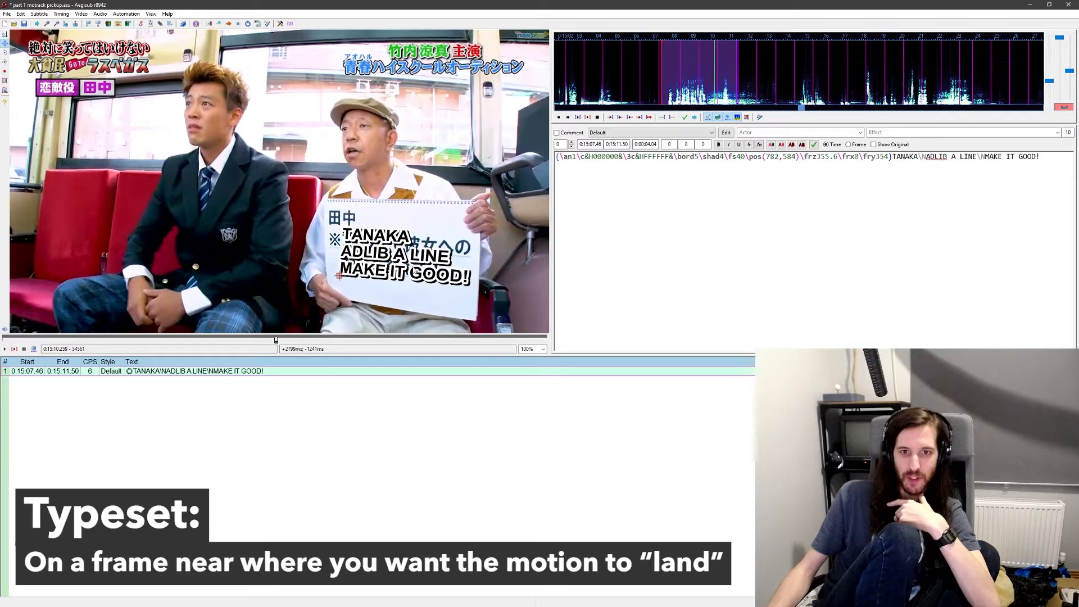
left_click_drag(343, 278, 339, 274)
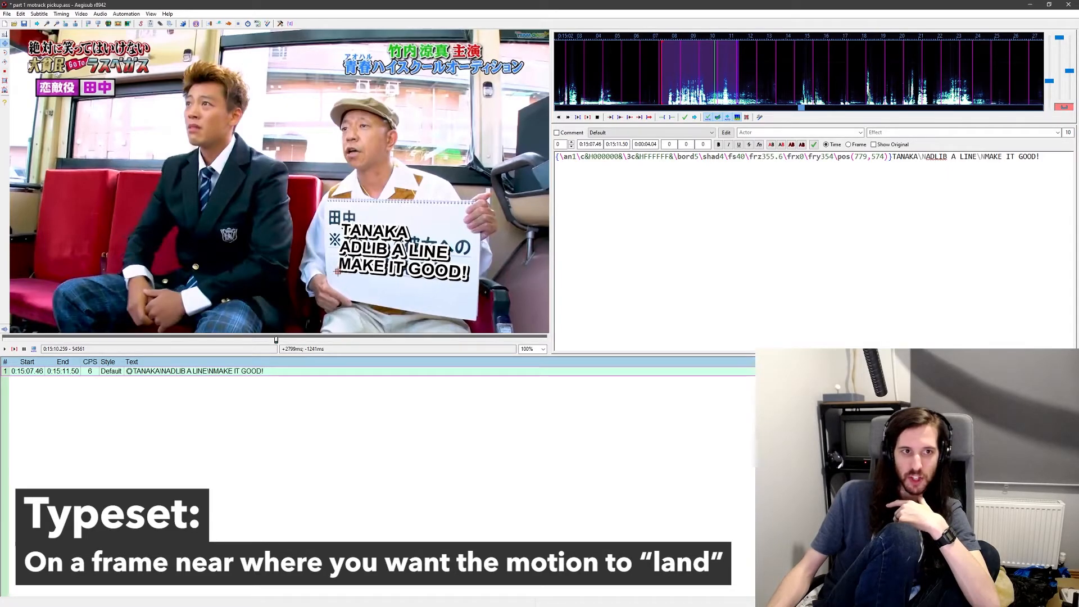
- Tilt the text in perspective to about \frx356 and \fry350 and move it to about (766,573)
left_click(5, 62)
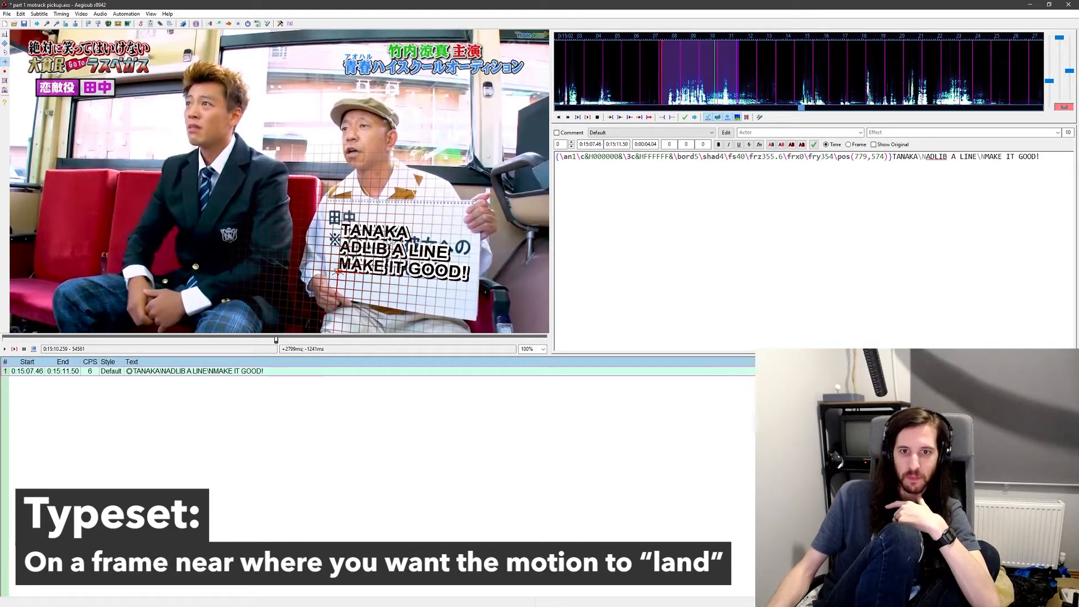
left_click_drag(389, 243, 387, 244)
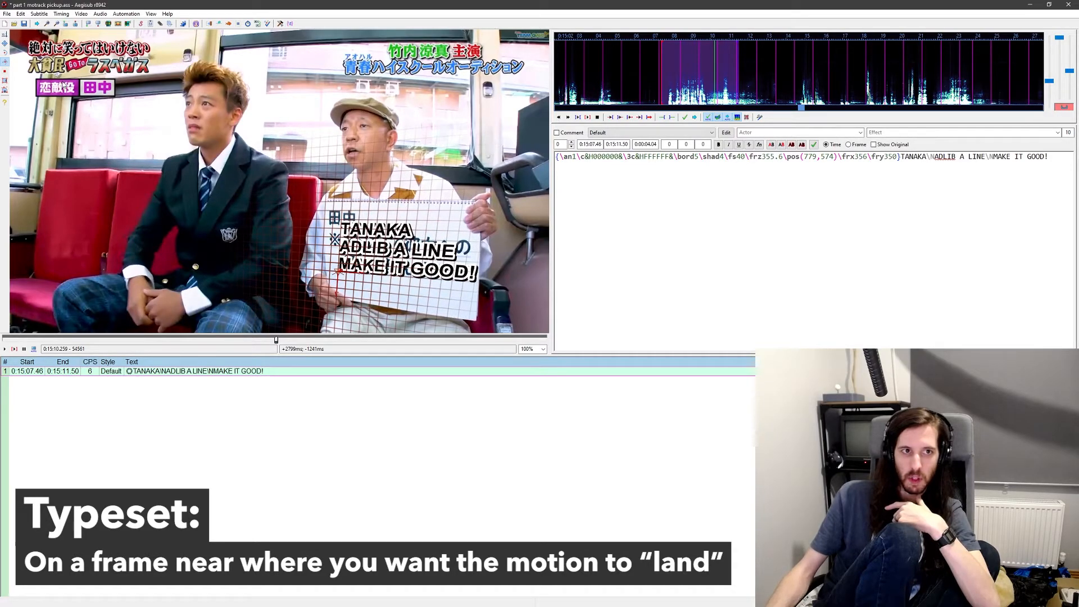
left_click(4, 43)
left_click_drag(341, 273, 336, 272)
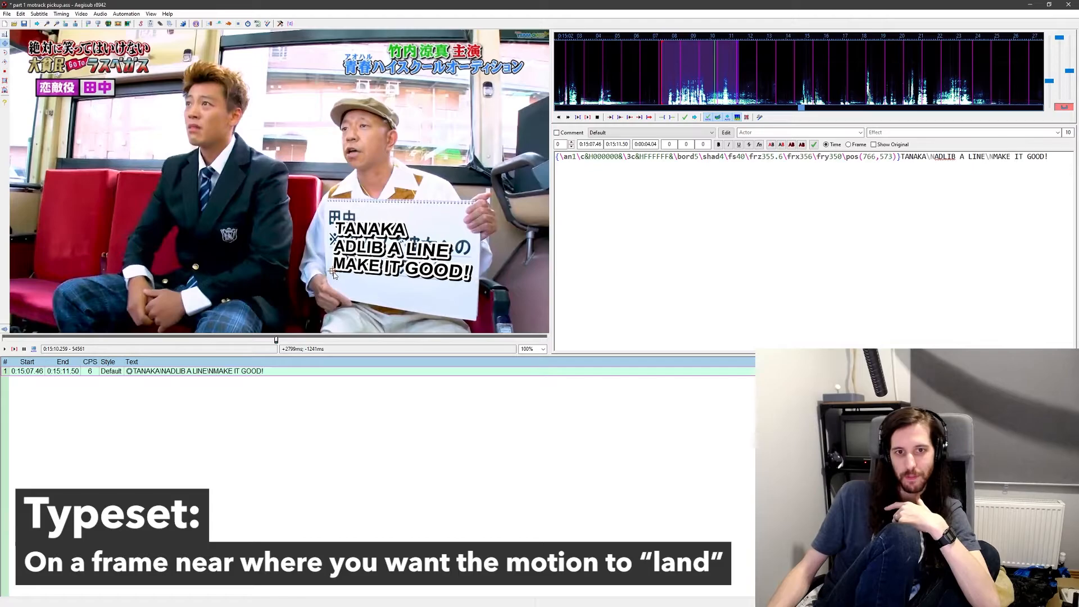
- Adjust the text's angles to about \fry352 and \frz356 and place it at about (768,571)
left_click(5, 61)
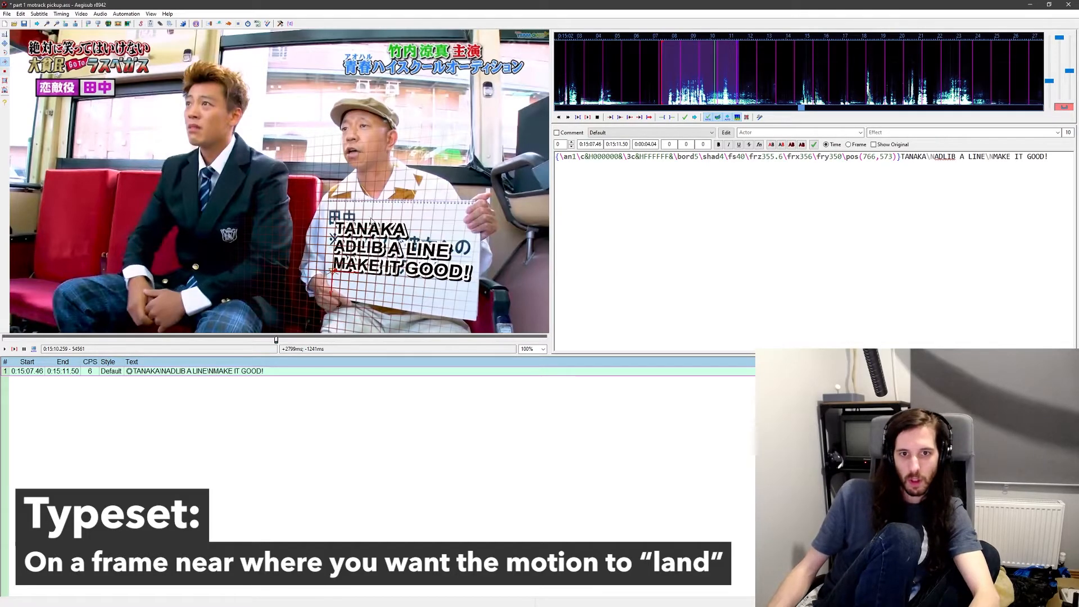
left_click_drag(380, 261, 380, 262)
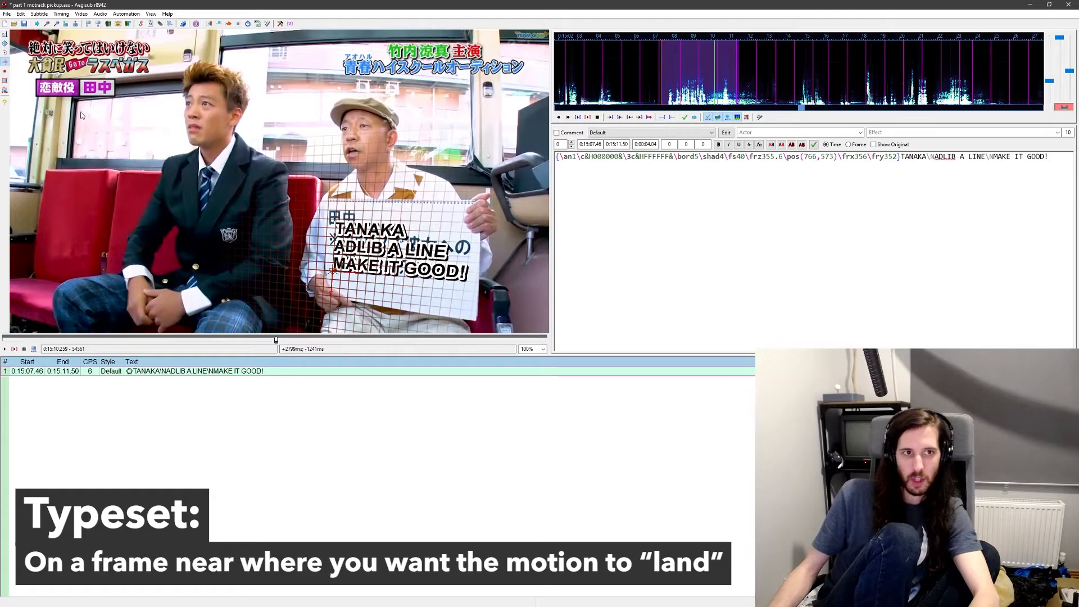
left_click(5, 53)
left_click_drag(419, 225, 420, 226)
key("s")
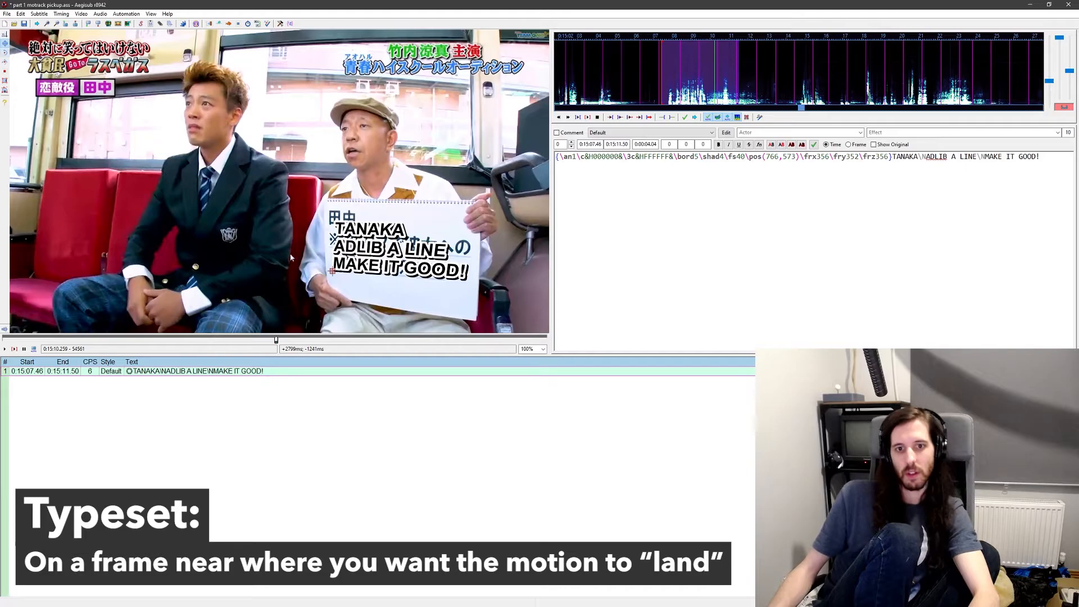
left_click_drag(331, 272, 333, 271)
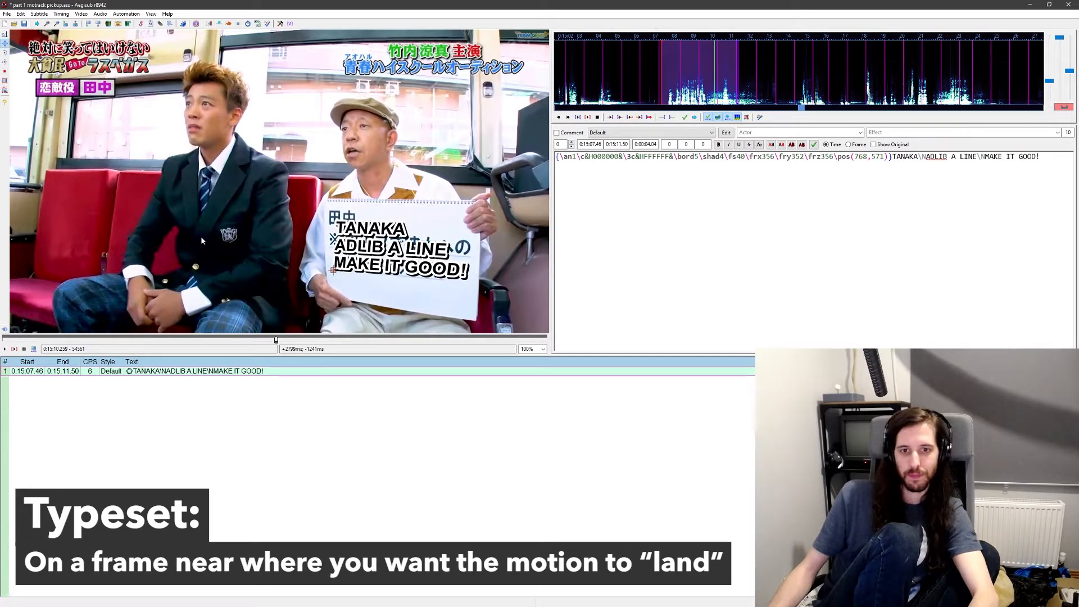
- Set the text's vertical-axis tilt to about \fry354 and nudge its position to about (769,569)
left_click(6, 61)
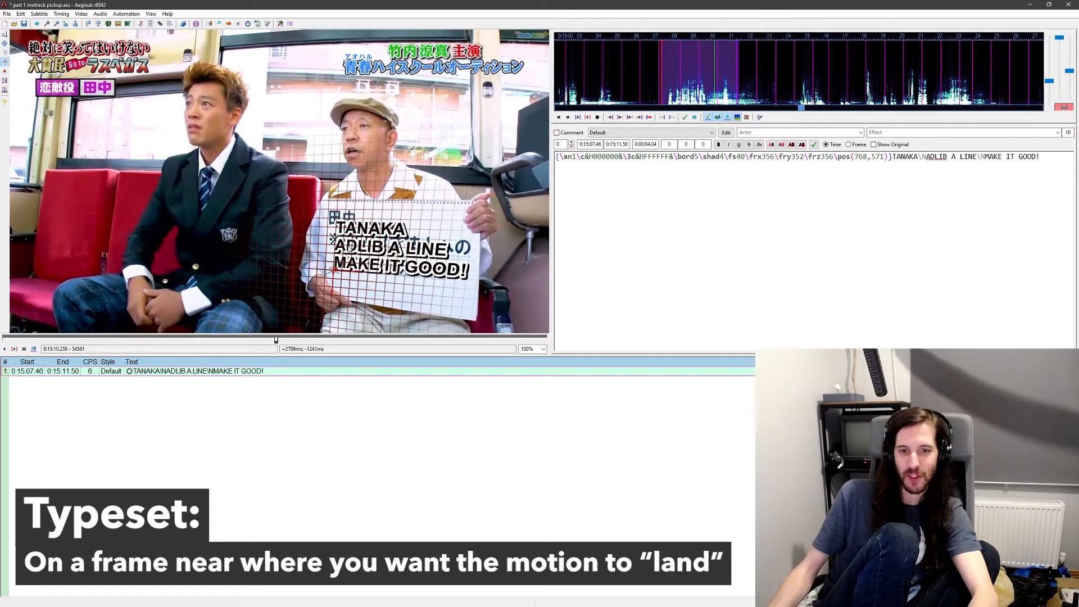
left_click_drag(349, 249, 351, 249)
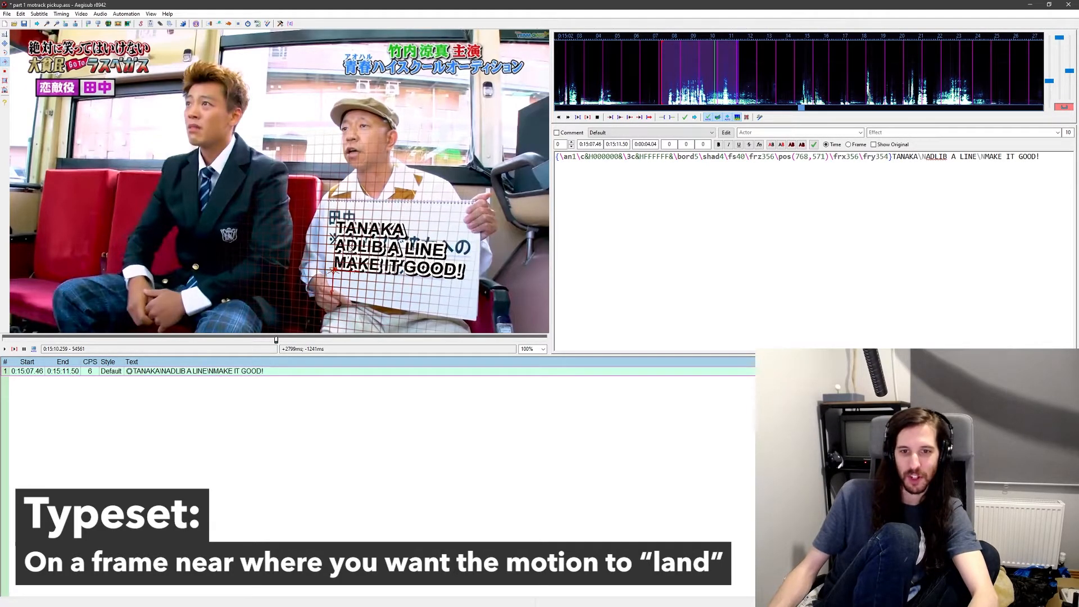
left_click(6, 43)
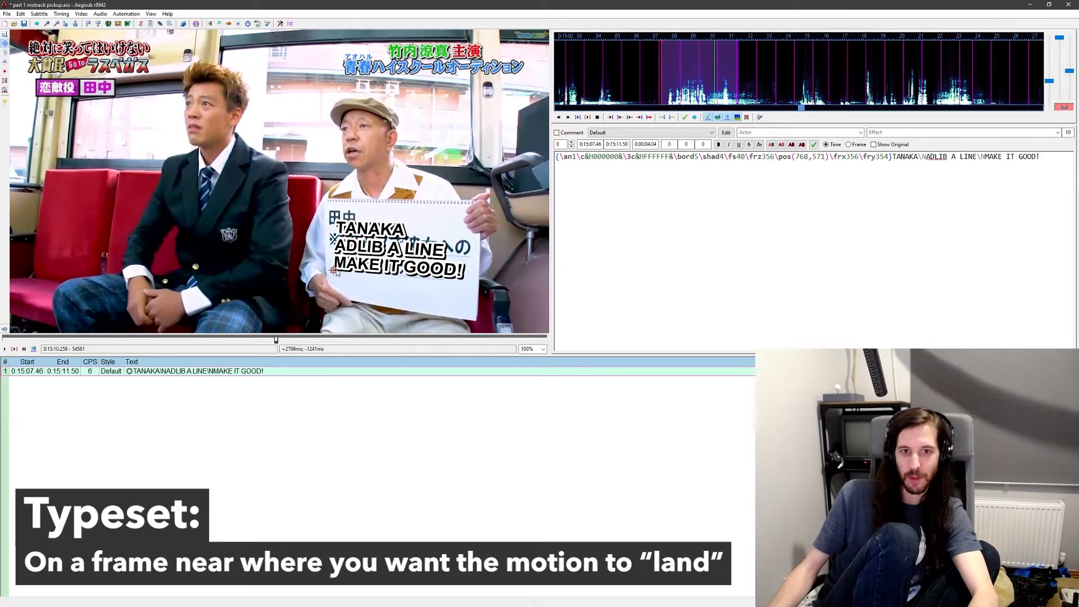
left_click_drag(339, 272, 340, 271)
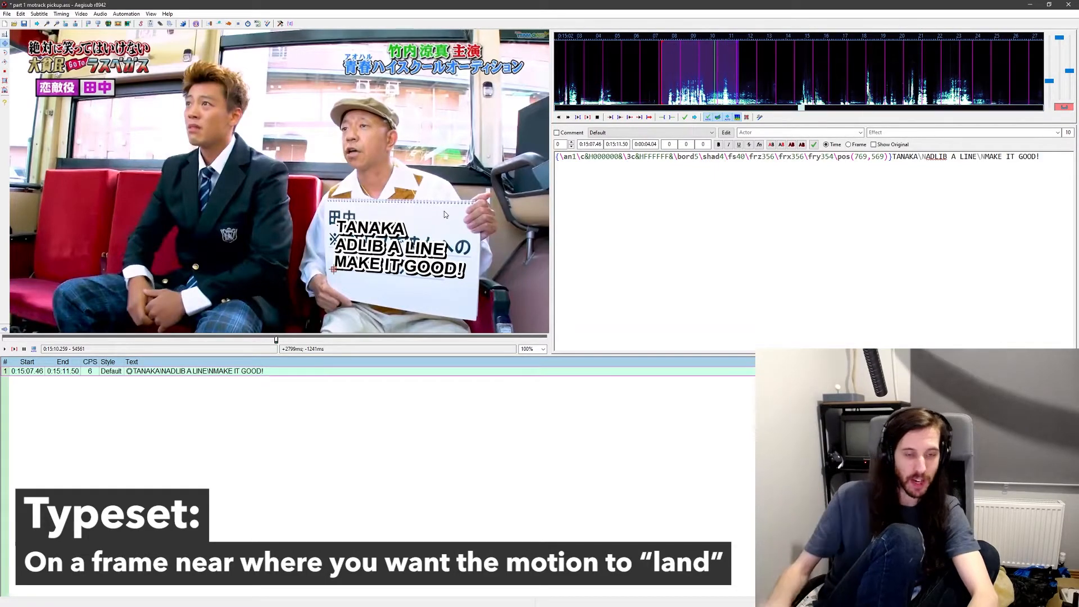
- Scrub the video across the line's duration and compare the static text with the moving cue card
middle_click(688, 81)
middle_click(682, 81)
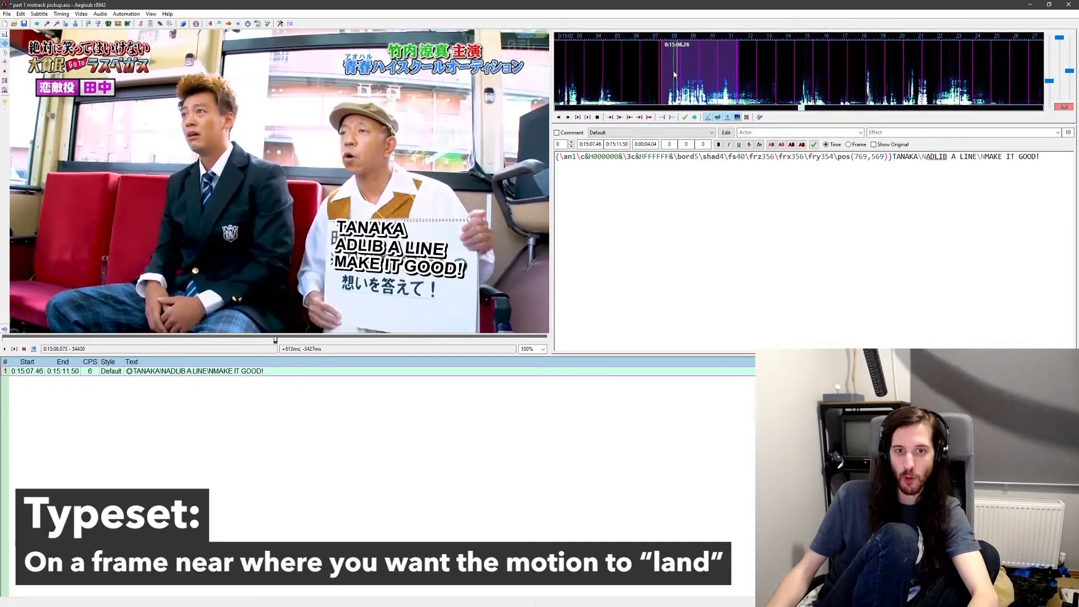
middle_click(672, 81)
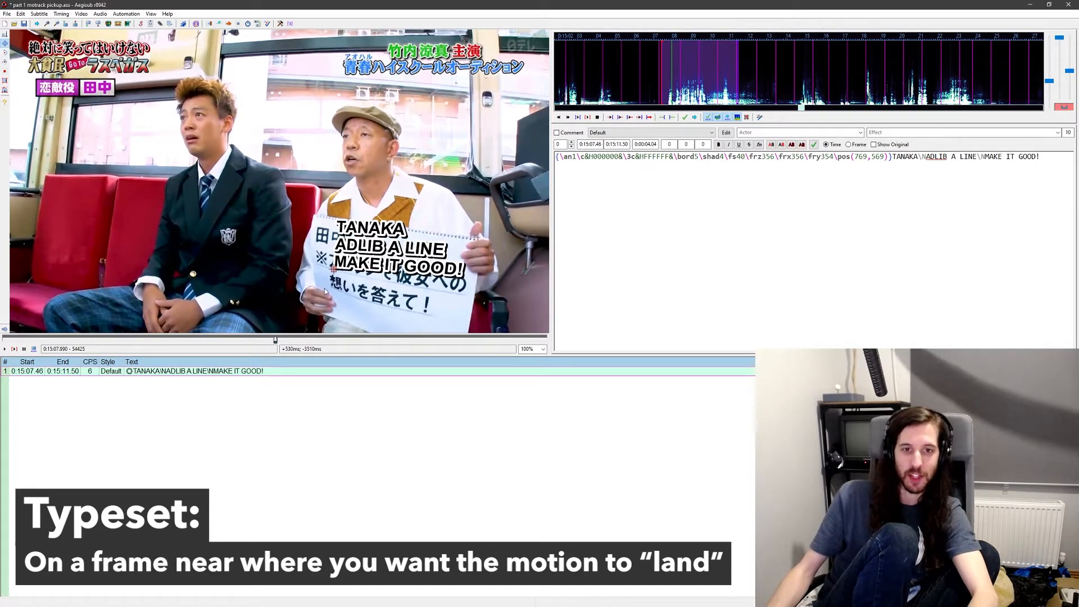
middle_click(696, 70)
middle_click(702, 71)
middle_click(707, 73)
middle_click(712, 73)
middle_click(714, 75)
middle_click(713, 74)
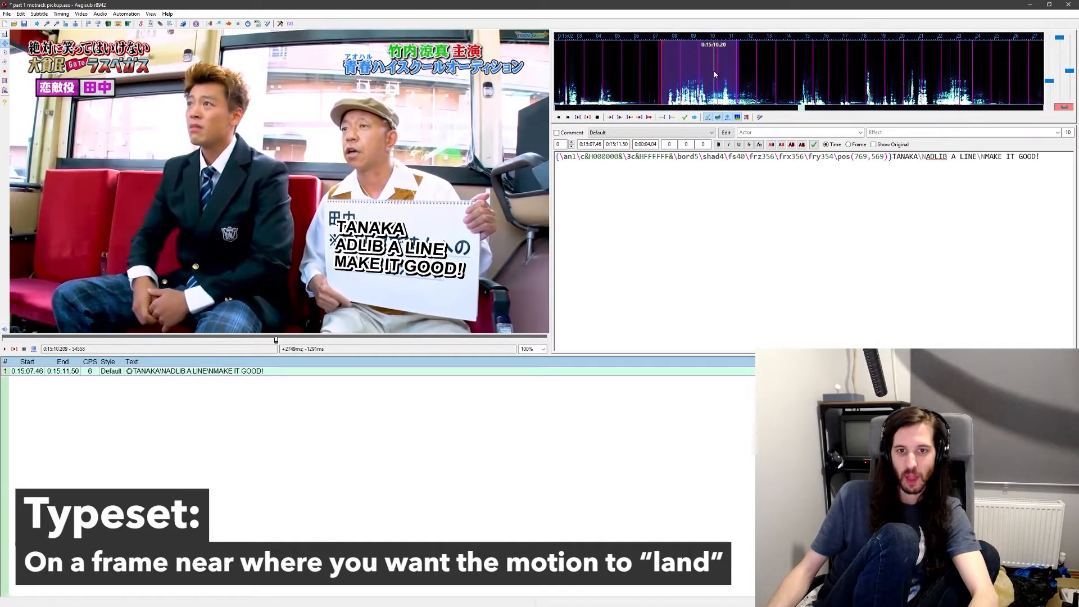
- Move the video to frame 54540 and rotate the text to about \frz354.6 to follow the card's slant
middle_click(711, 74)
middle_click(707, 74)
key("Right")
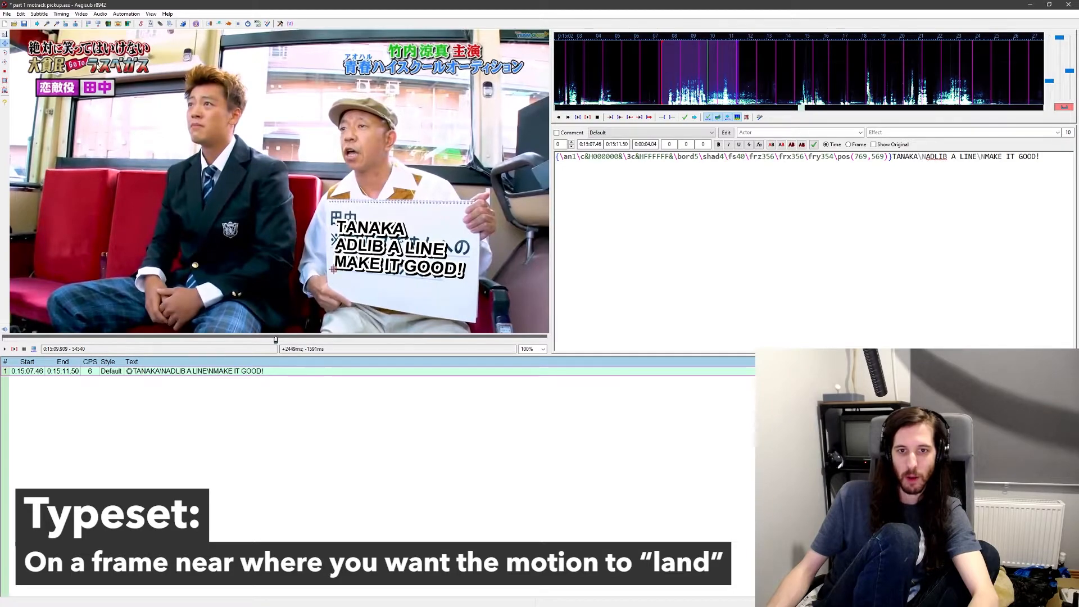
left_click(7, 54)
left_click_drag(169, 73, 176, 68)
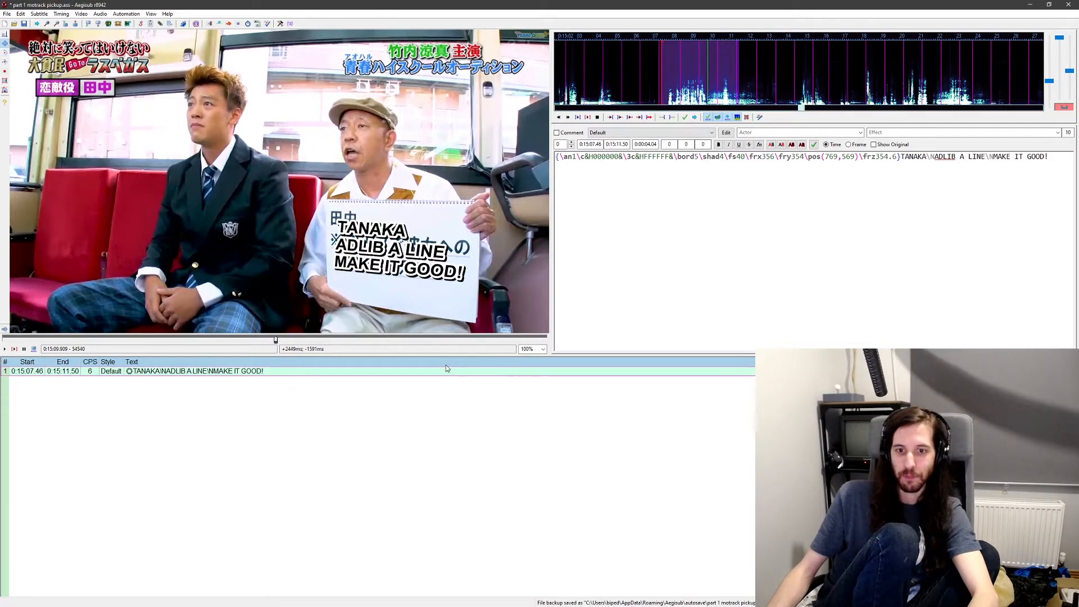
- Check the After Effects keyframe data in Aegisub-Motion's Apply dialog and apply the track to the subtitle line
left_click(126, 13)
mouse_move(150, 65)
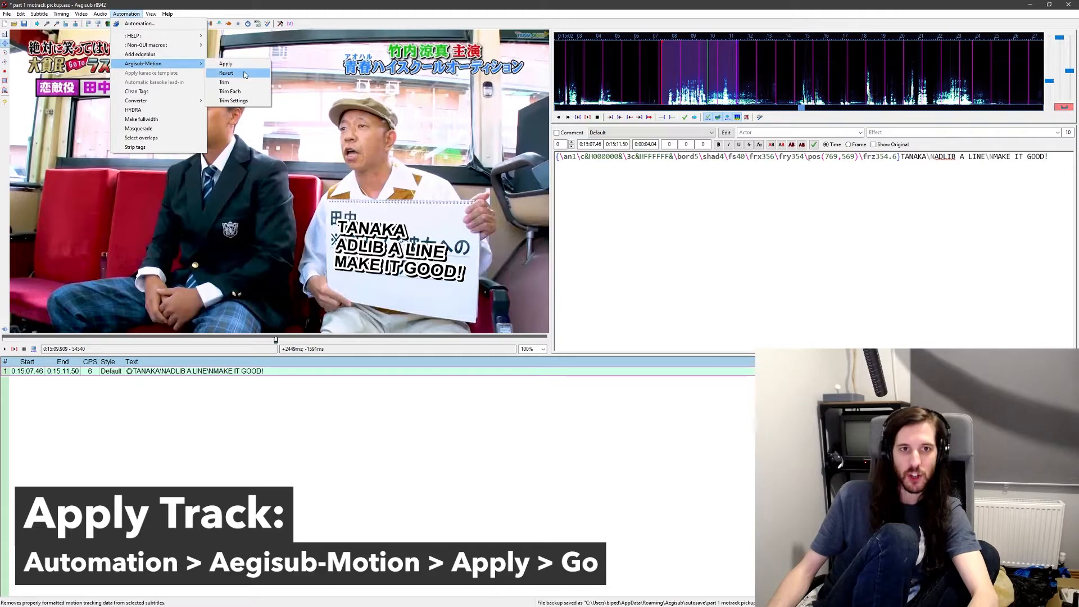
left_click(227, 64)
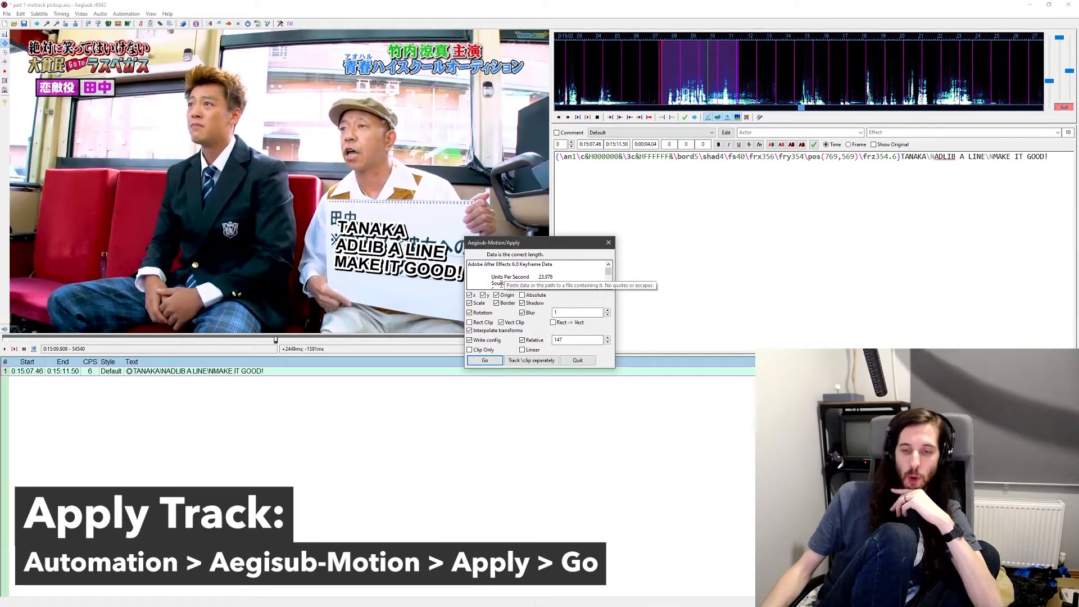
left_click(611, 287)
left_click(611, 287)
left_click(611, 287)
left_click_drag(608, 271, 607, 275)
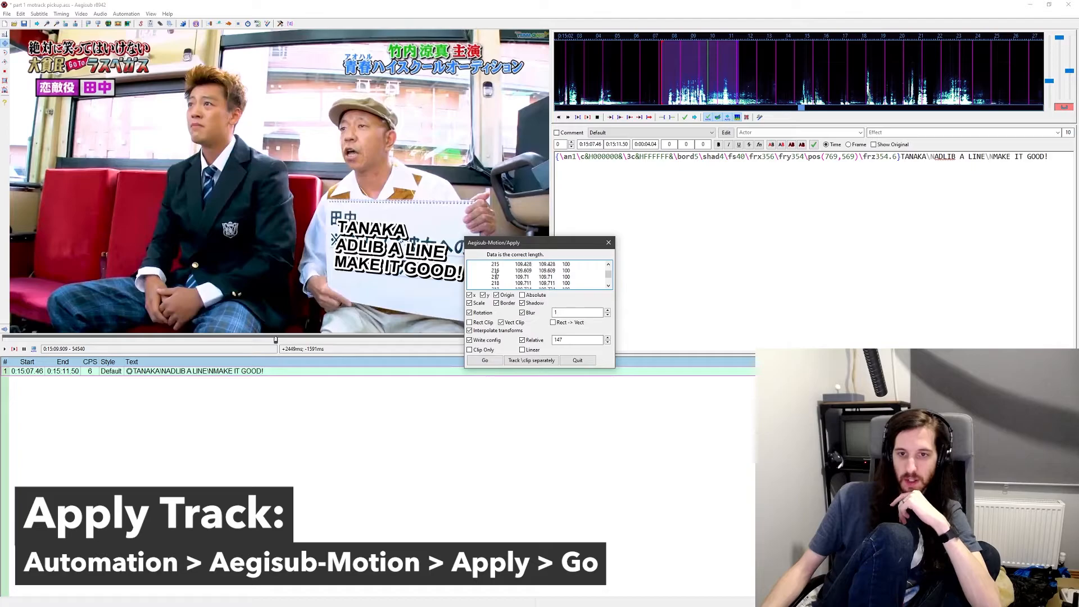
scroll(499, 277, "up", 15)
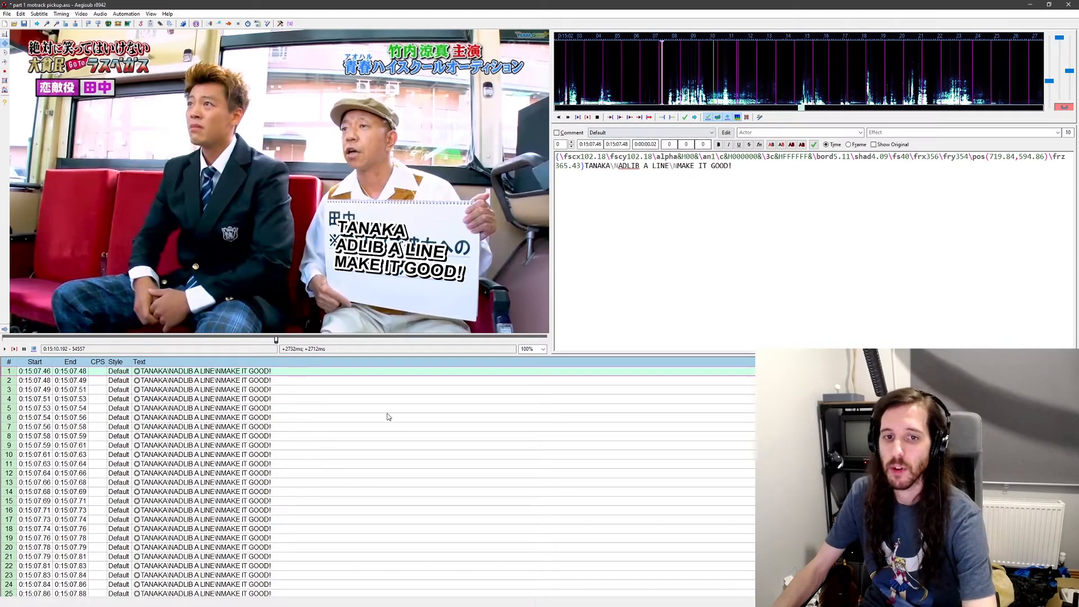
- Step through the generated frame-by-frame lines and compare their scale, border, shadow, position and rotation tags
key("ctrl+Down")
key("ctrl+Down")
key("ctrl+Down")
key("ctrl+Down")
key("ctrl+Down")
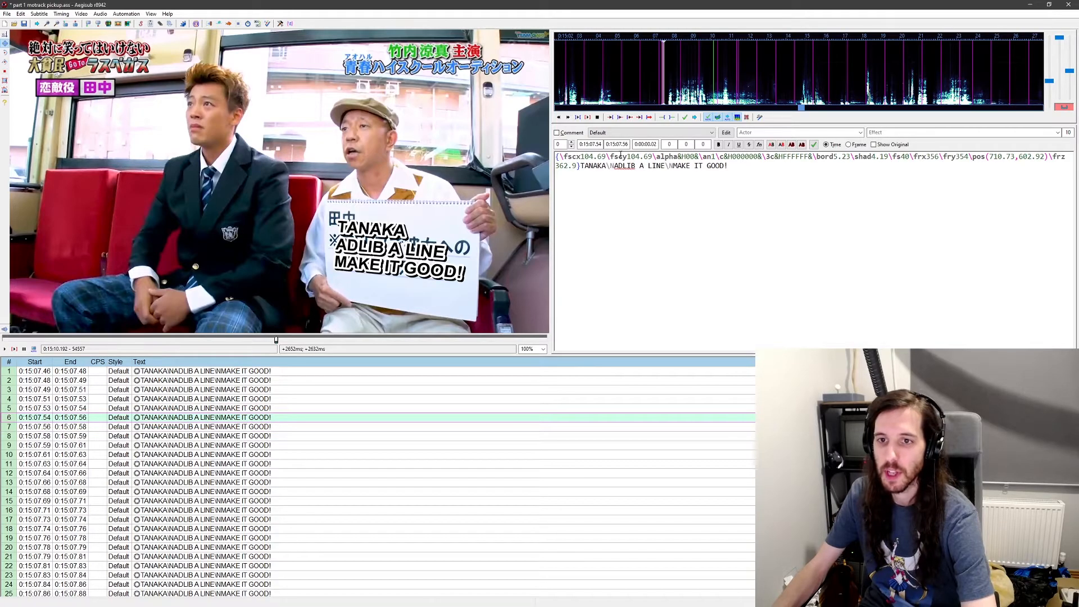
key("ctrl+Down")
key("ctrl+Down")
key("ctrl+Down")
key("ctrl+Down")
key("ctrl+Down")
key("ctrl+Down")
key("ctrl+Down")
key("ctrl+Down")
key("ctrl+Down")
key("ctrl+Down")
key("ctrl+Up")
key("ctrl+Up")
key("ctrl+Up")
key("ctrl+Up")
key("ctrl+Up")
key("ctrl+Up")
key("ctrl+Up")
key("ctrl+Up")
key("ctrl+Up")
key("ctrl+Up")
key("ctrl+Up")
key("ctrl+Up")
key("ctrl+Up")
key("ctrl+Up")
key("ctrl+Up")
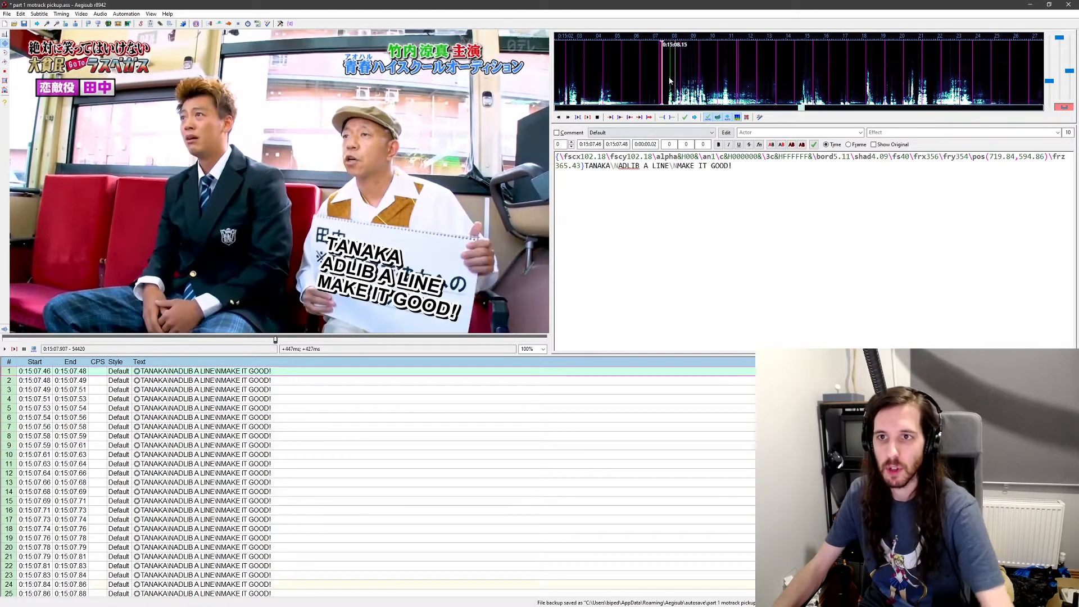
- Play the tracked subtitle from just before its start and check how it follows the cue card
middle_click(647, 72)
key("ctrl+p")
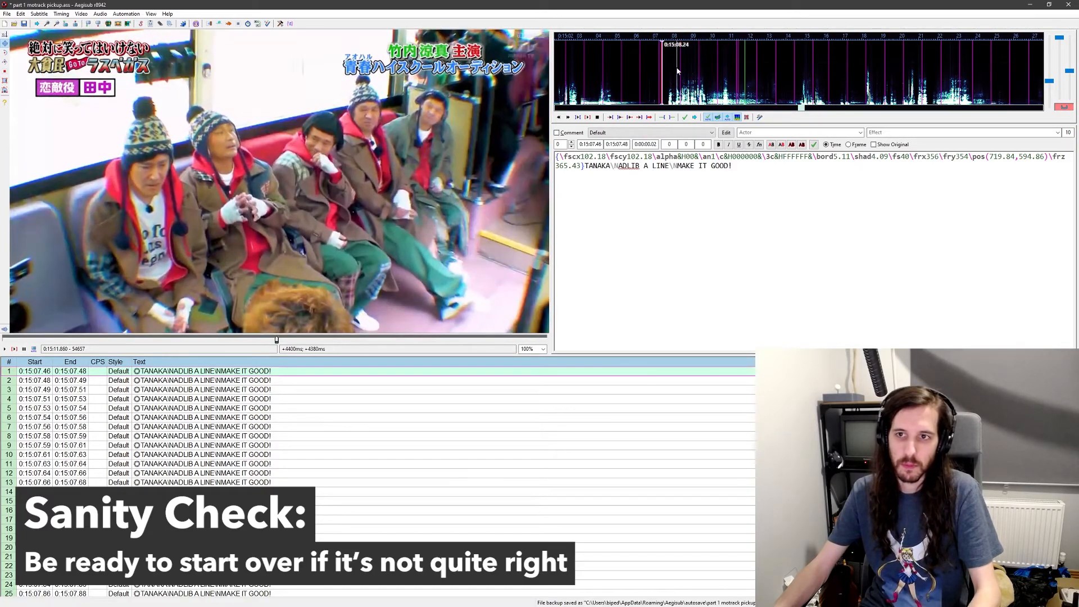
middle_click(661, 61)
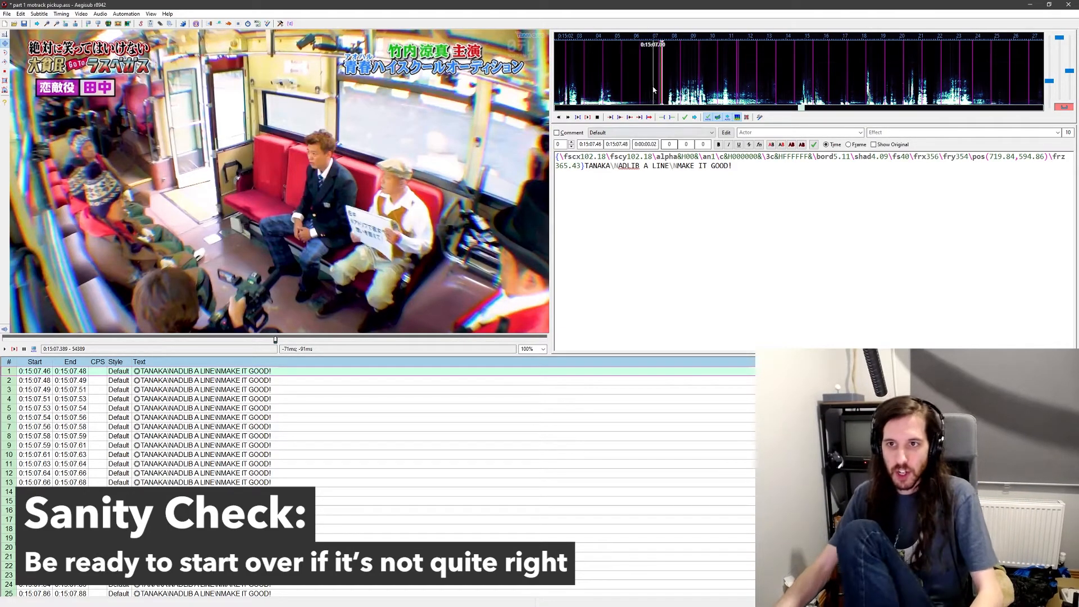
middle_click(679, 90)
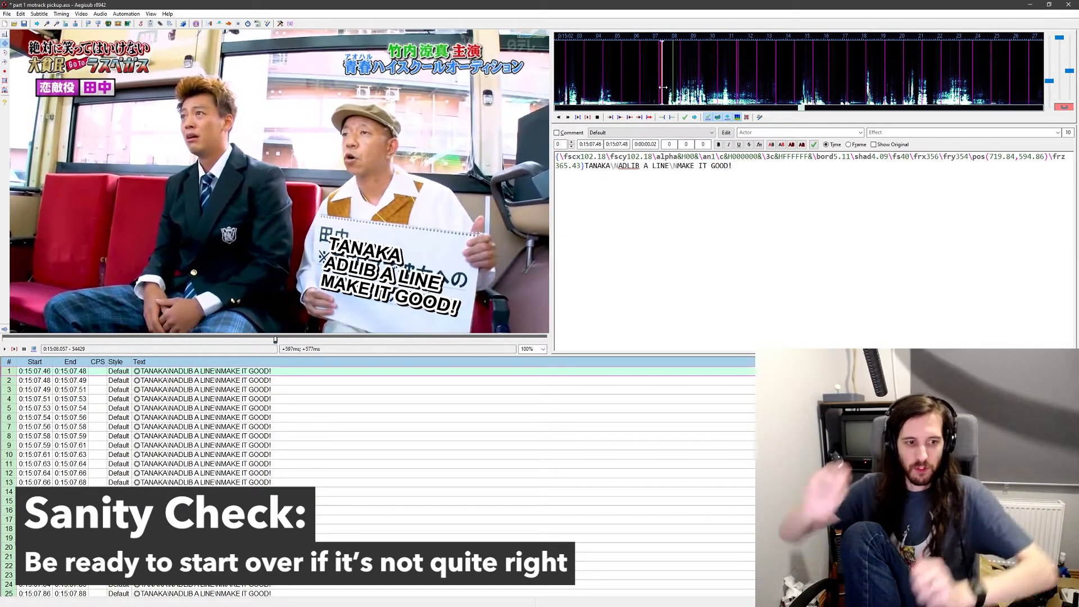
- Scrub back and forth around the line's first second to inspect the text's drift against the cue card
middle_click(668, 86)
middle_click(690, 84)
middle_click(673, 76)
middle_click(670, 79)
middle_click(665, 80)
middle_click(666, 81)
middle_click(667, 80)
middle_click(666, 79)
middle_click(665, 80)
middle_click(664, 79)
middle_click(664, 78)
middle_click(663, 77)
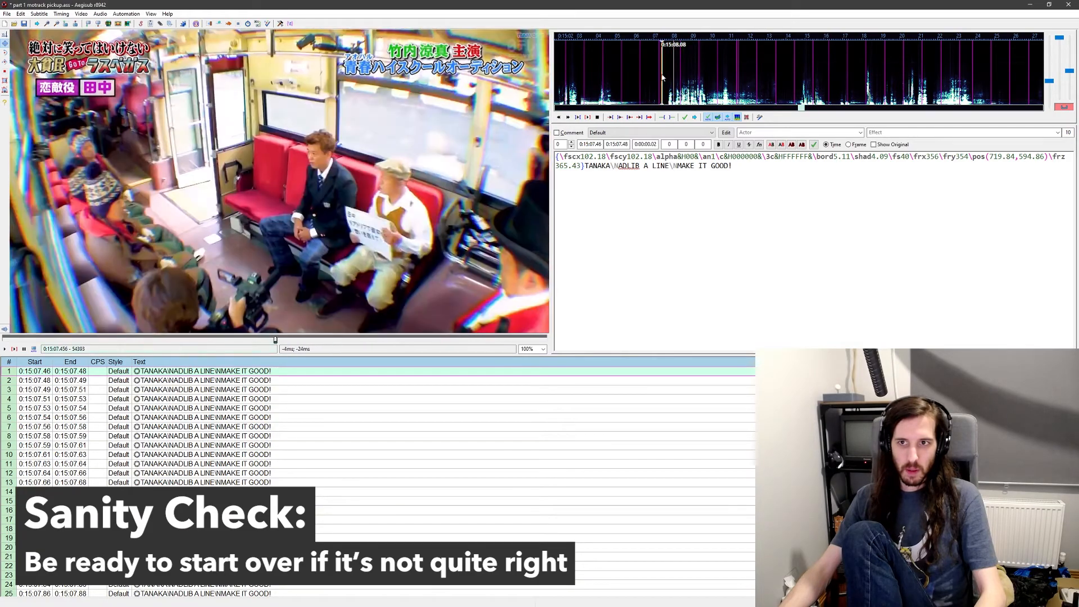
- Replay the whole tracked shot at normal speed to judge whether the text movement is acceptable
middle_click(644, 84)
key("ctrl+p")
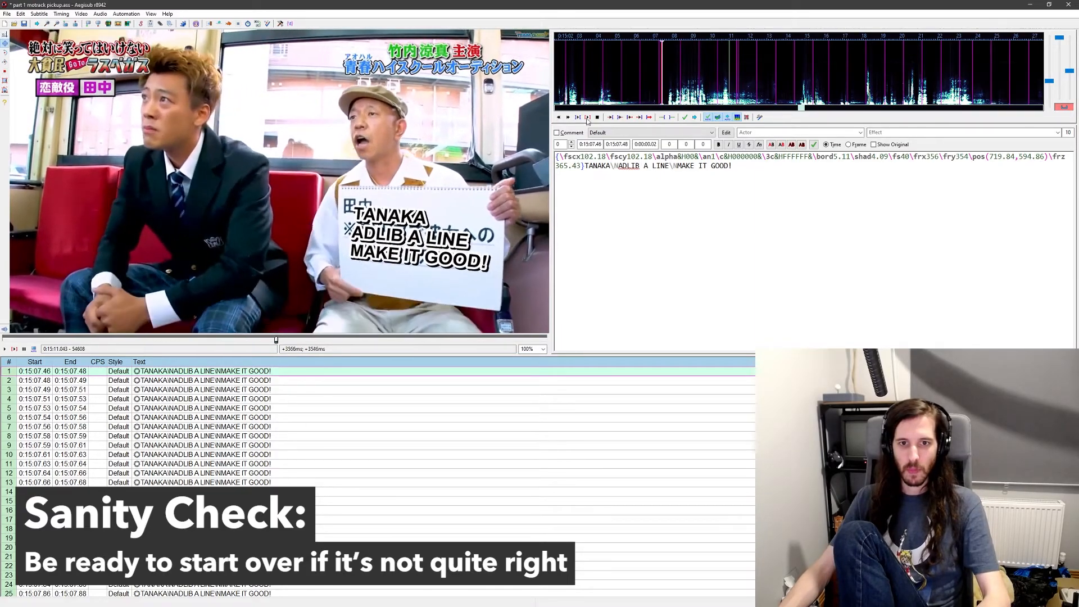
middle_click(699, 72)
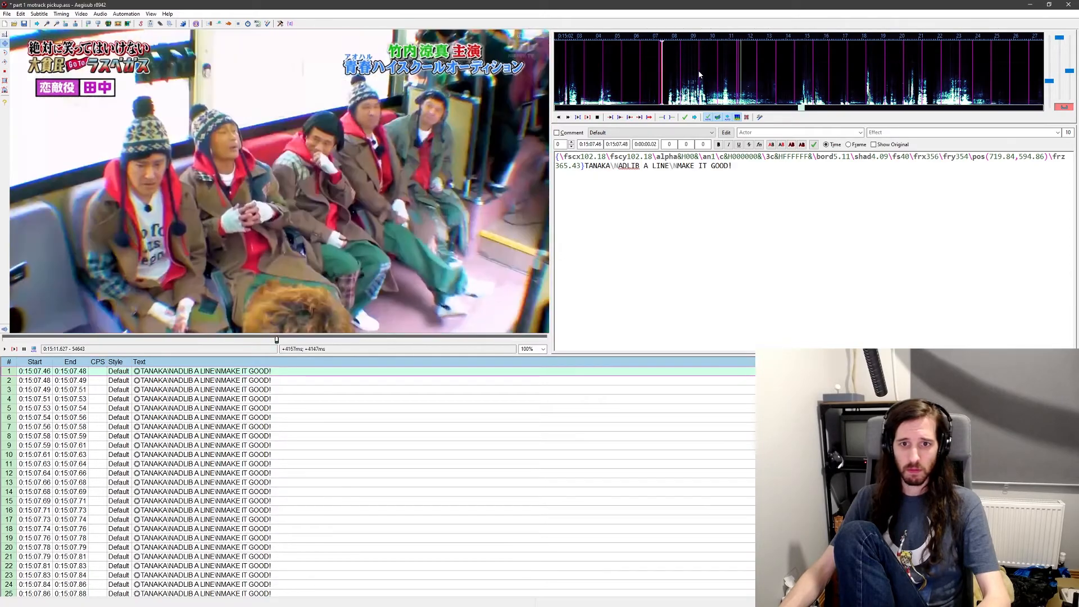
middle_click(680, 74)
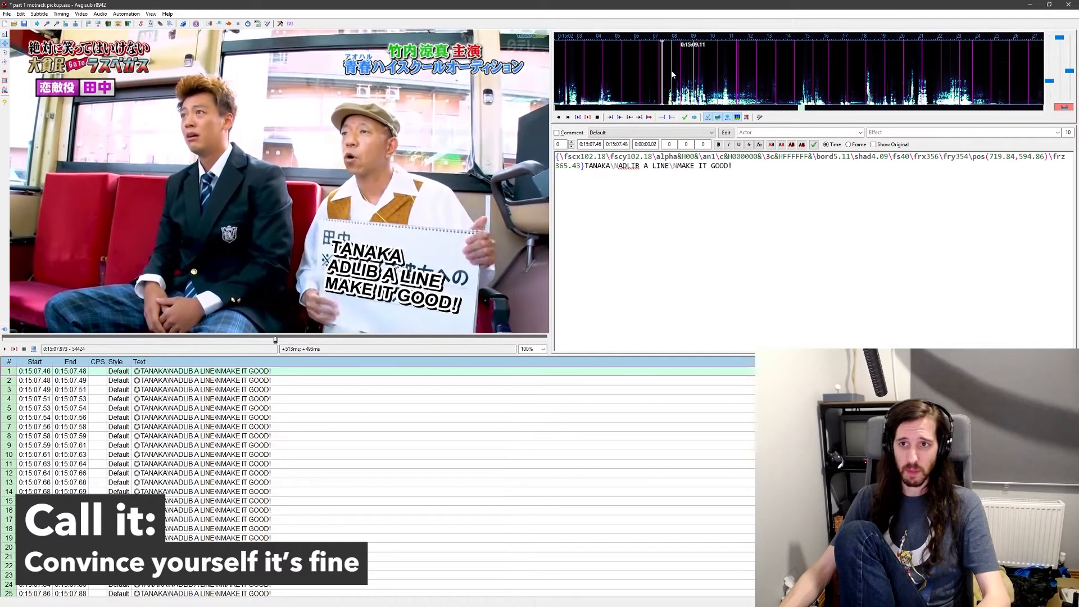
- Compare the tracked text with the cue card on the line's opening frames and during the card's early movement
middle_click(648, 66)
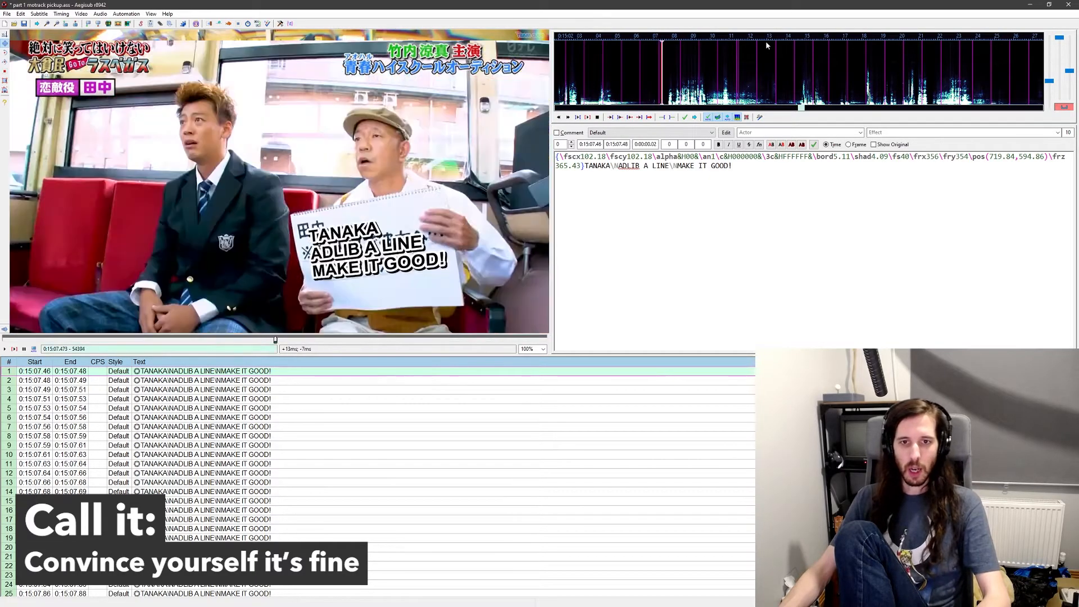
middle_click(660, 68)
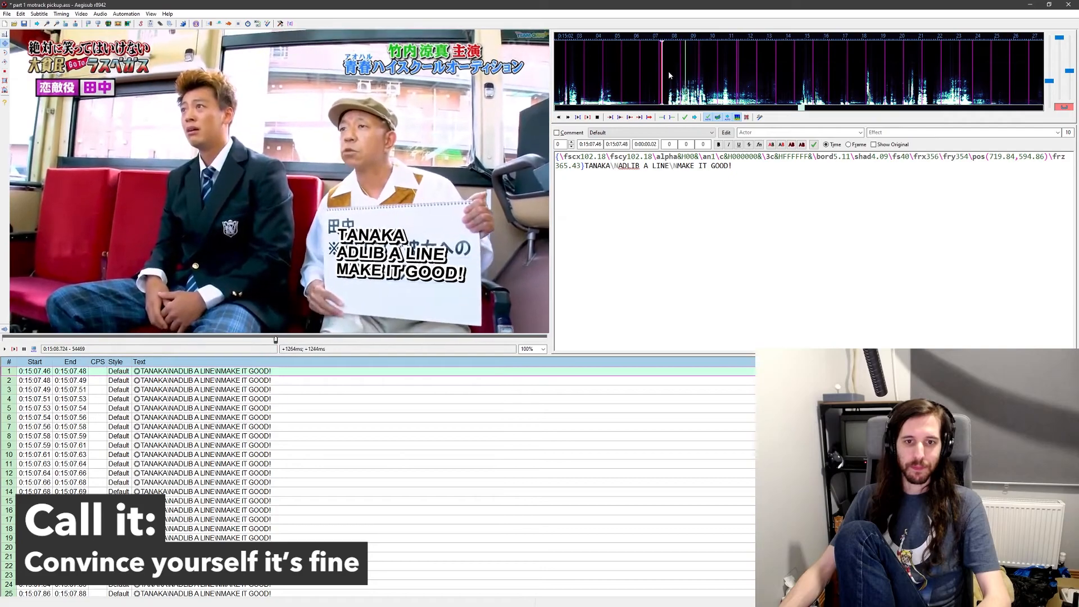
middle_click(664, 82)
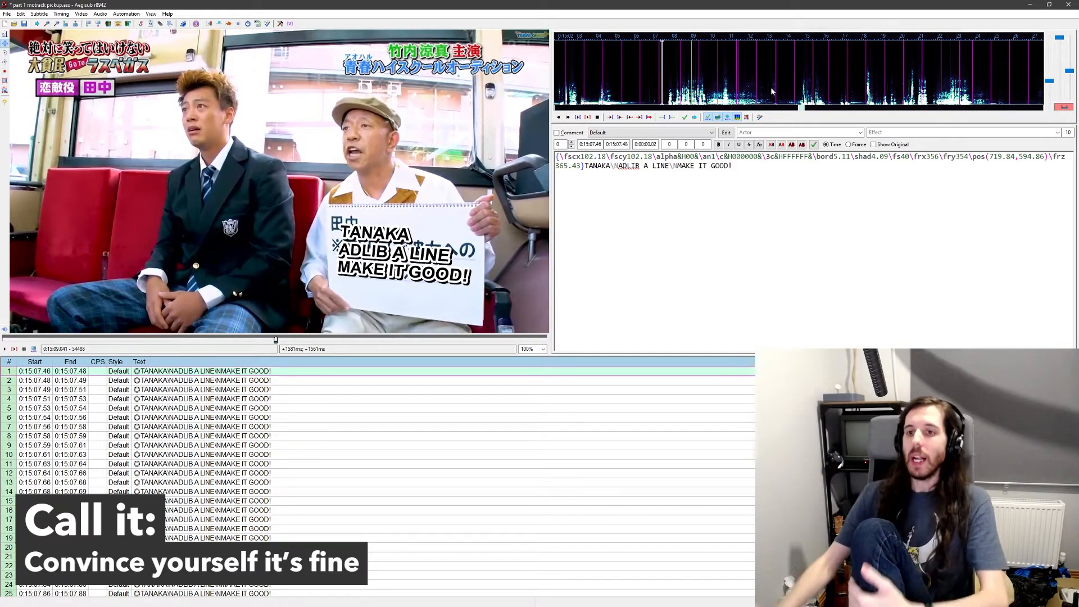
middle_click(685, 68)
middle_click(666, 71)
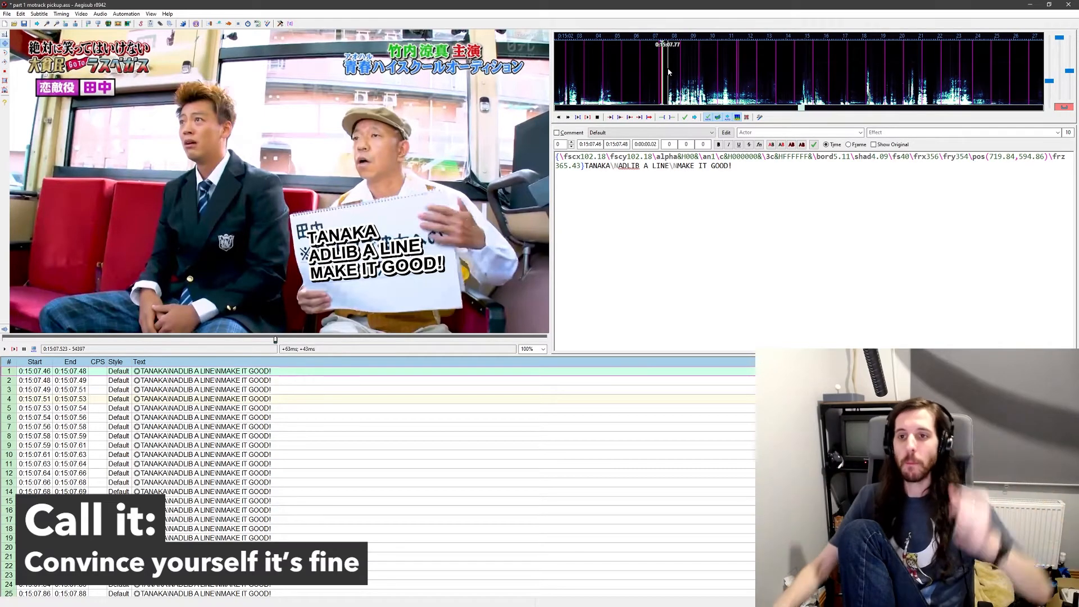
middle_click(662, 81)
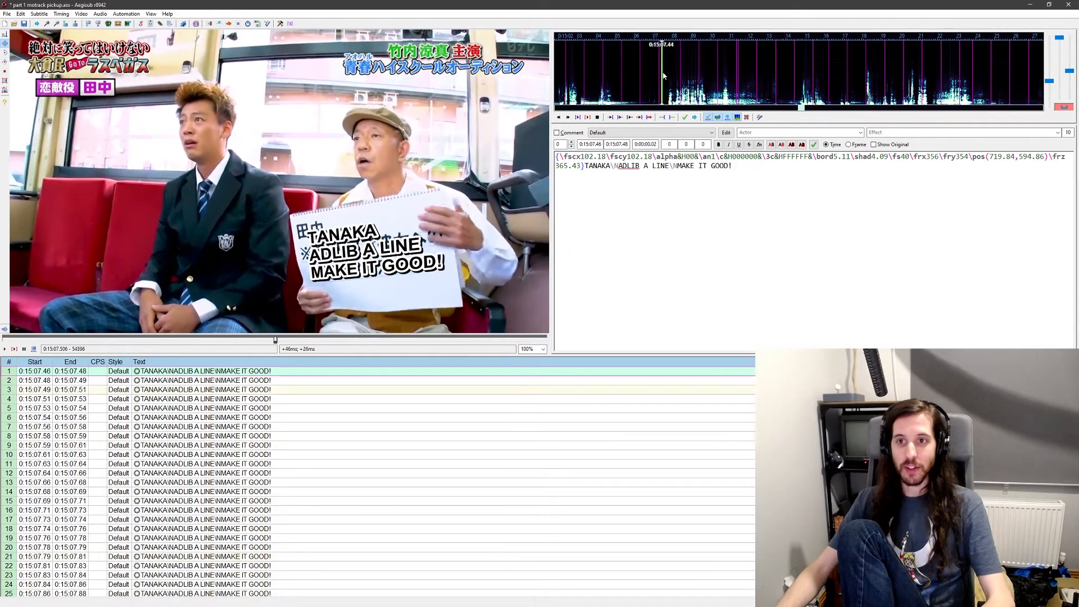
middle_click(664, 76)
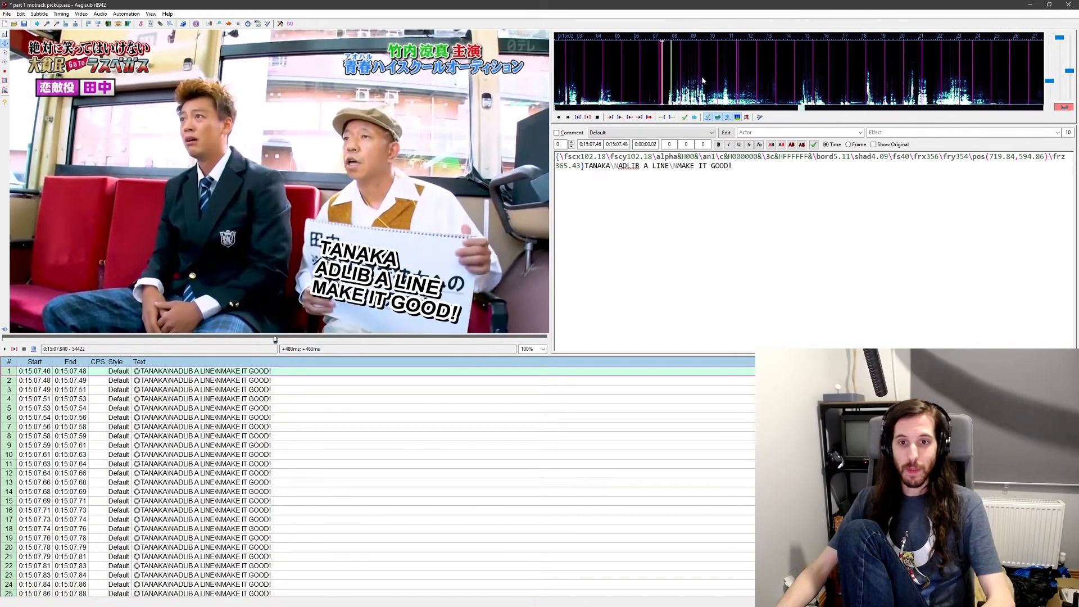
- Restore the single untracked subtitle line and add a \fad(100,0) fade-in to its override tags
middle_click(675, 79)
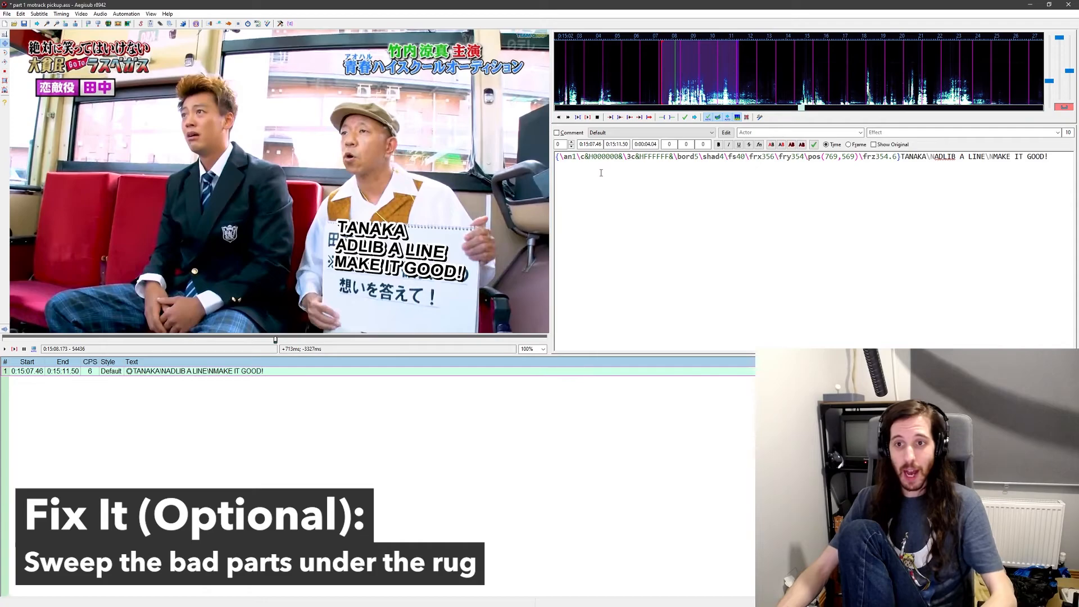
middle_click(697, 78)
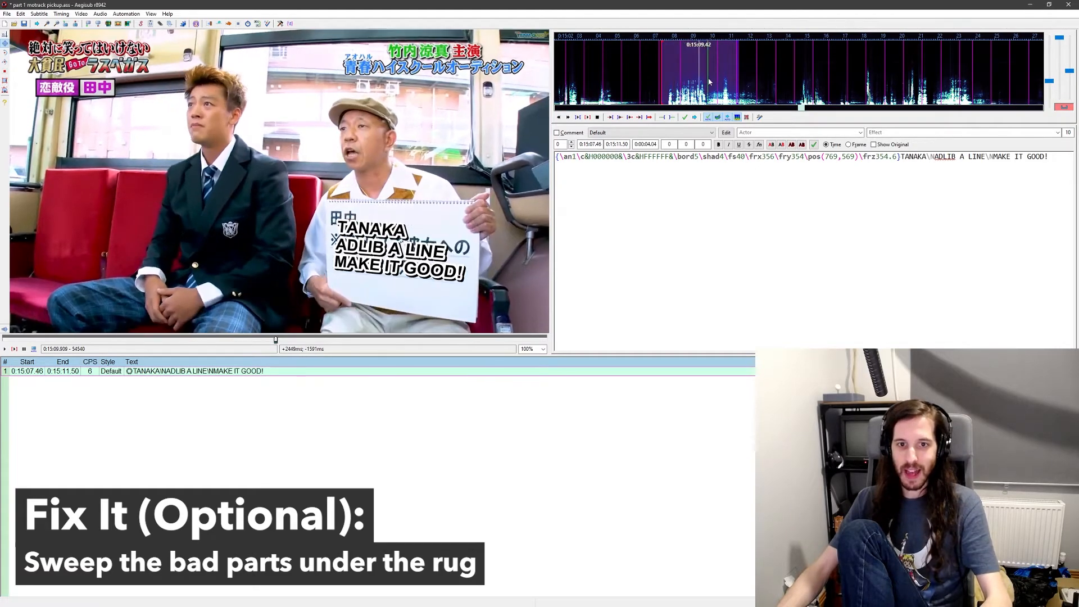
middle_click(681, 74)
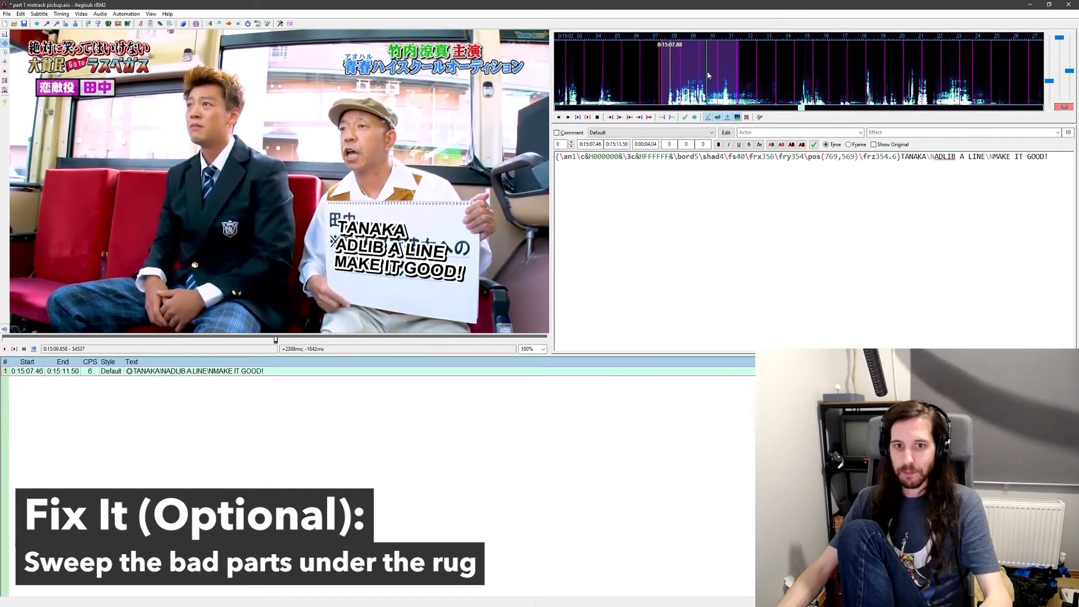
middle_click(717, 83)
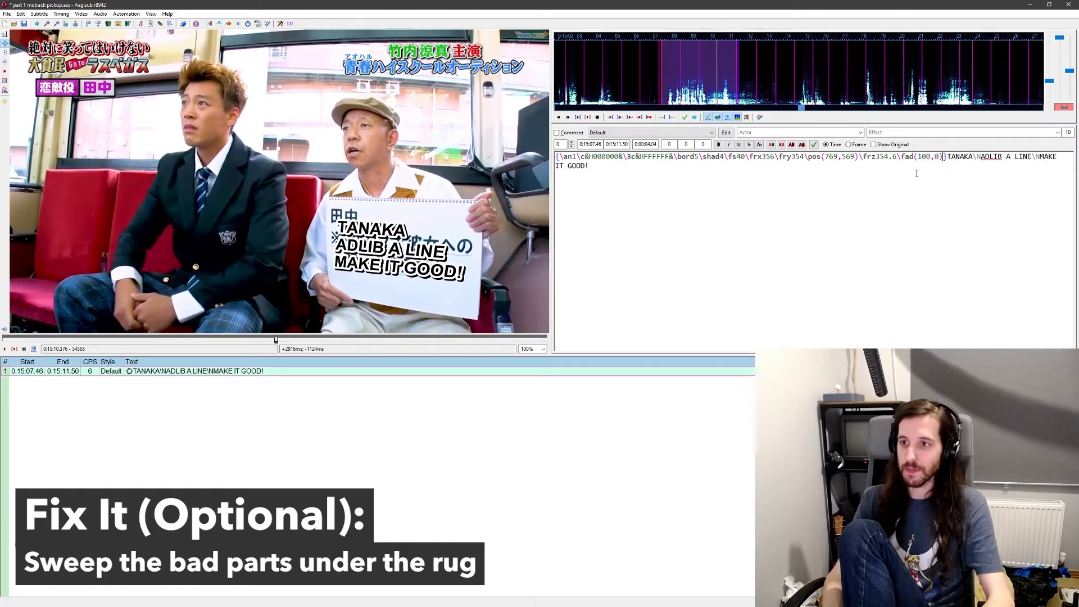
- Apply the After Effects keyframe data to the faded subtitle line with Aegisub-Motion
left_click(100, 14)
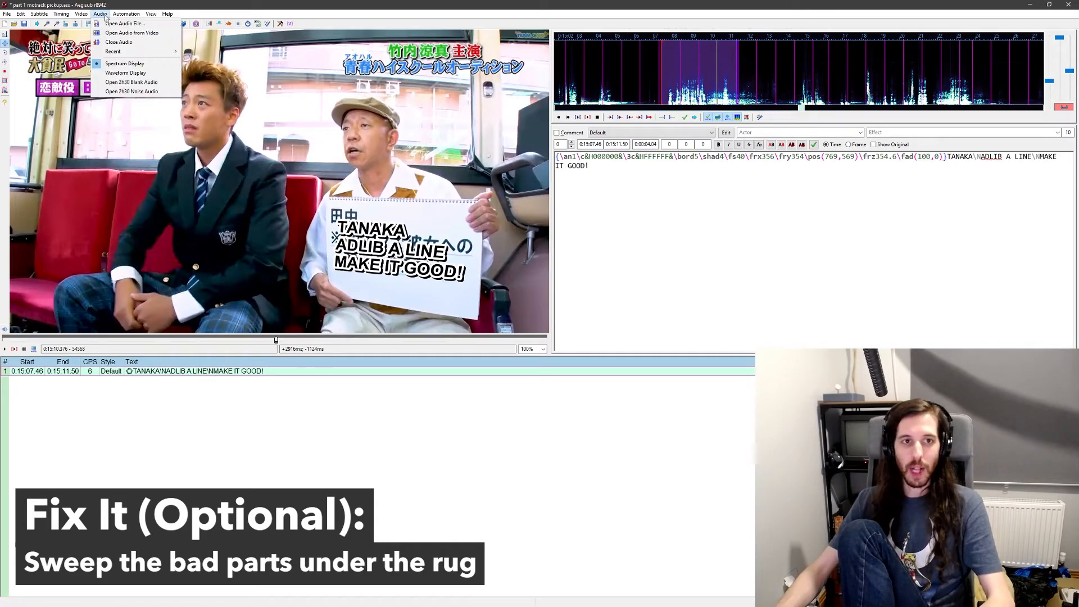
mouse_move(126, 14)
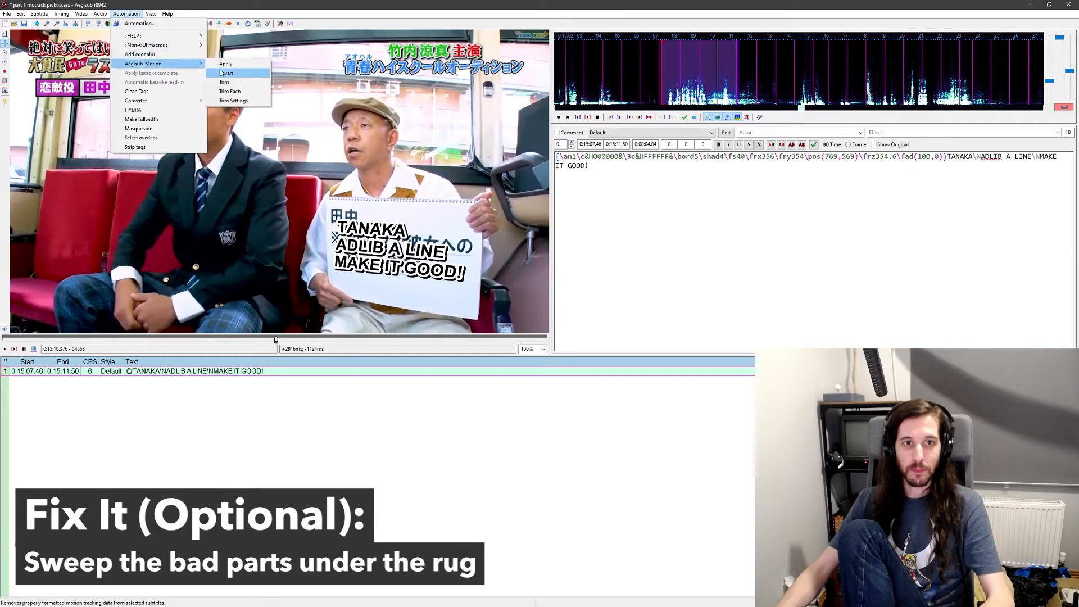
left_click(226, 64)
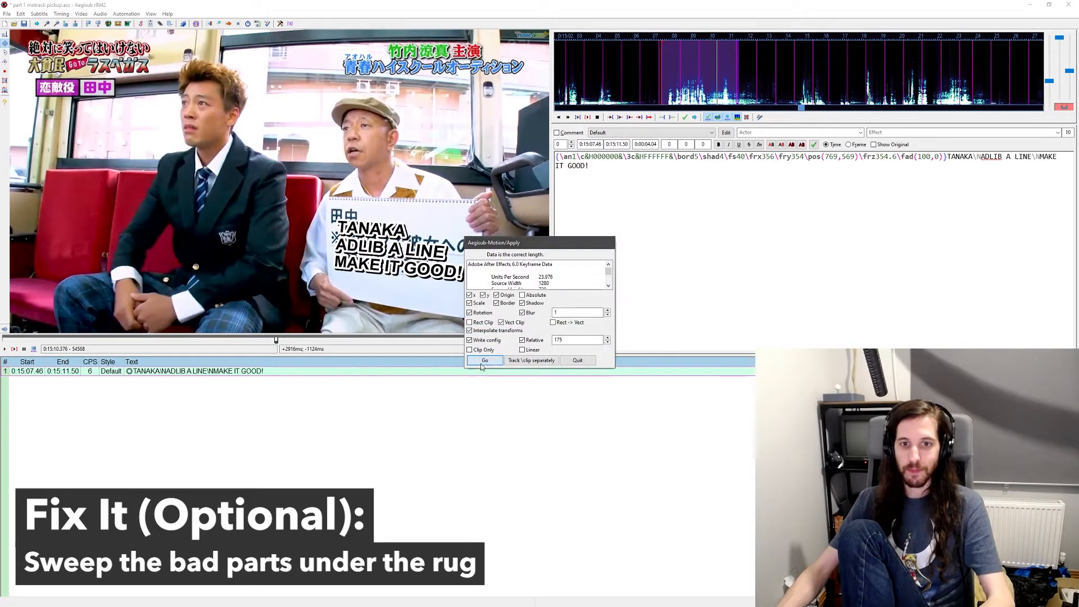
left_click(483, 360)
- Play the newly tracked line from its start and check the fade-in
middle_click(656, 95)
key("ctrl+p")
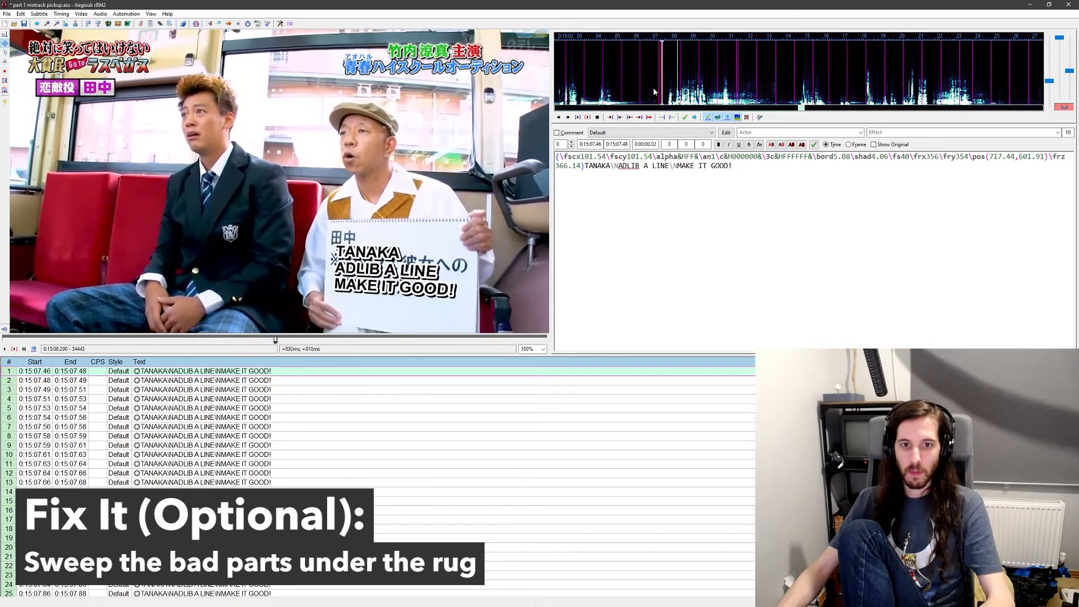
middle_click(653, 89)
middle_click(662, 90)
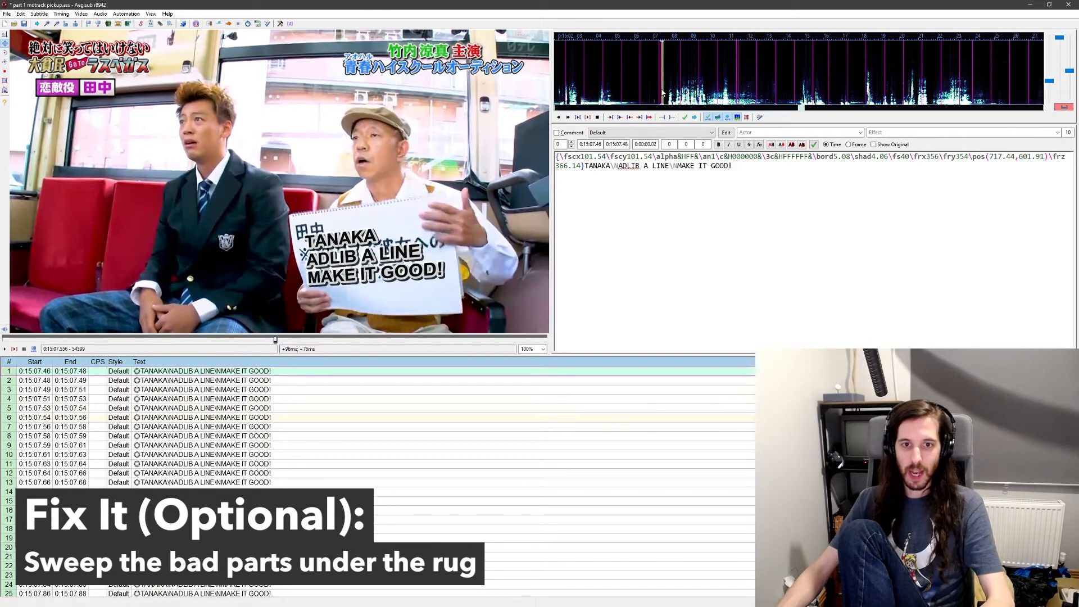
- Step frame by frame through the start of the line to examine the fade-in and the text's alignment with the card
key("Right")
key("Right")
key("Right")
key("Left")
key("Left")
key("Left")
key("Left")
key("Left")
key("Left")
key("Left")
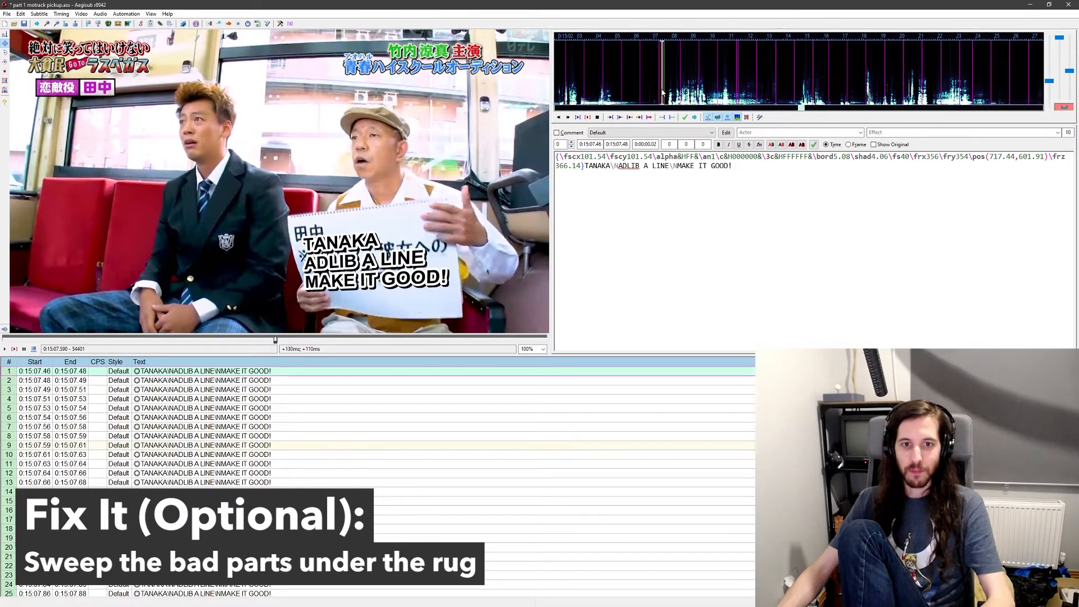
key("Right")
key("Right")
key("Right")
key("Right")
key("Right")
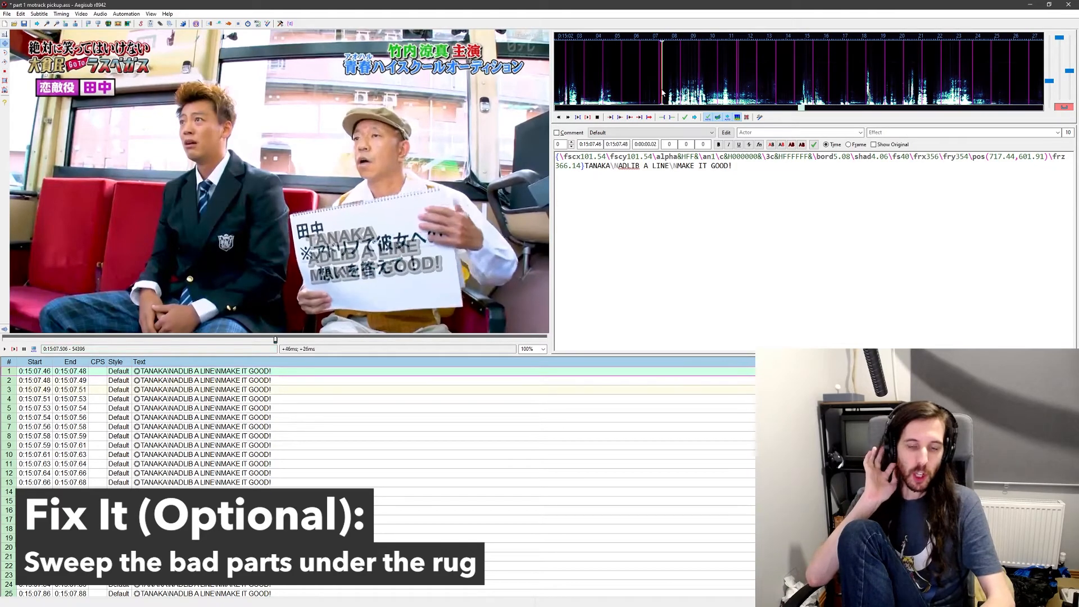
key("Right")
key("Right")
key("Right")
key("Right")
key("Right")
key("Right")
key("Right")
key("Right")
key("Right")
key("Right")
key("Right")
key("Right")
key("Right")
key("Right")
key("Right")
key("Right")
key("Right")
key("Right")
key("Right")
key("Right")
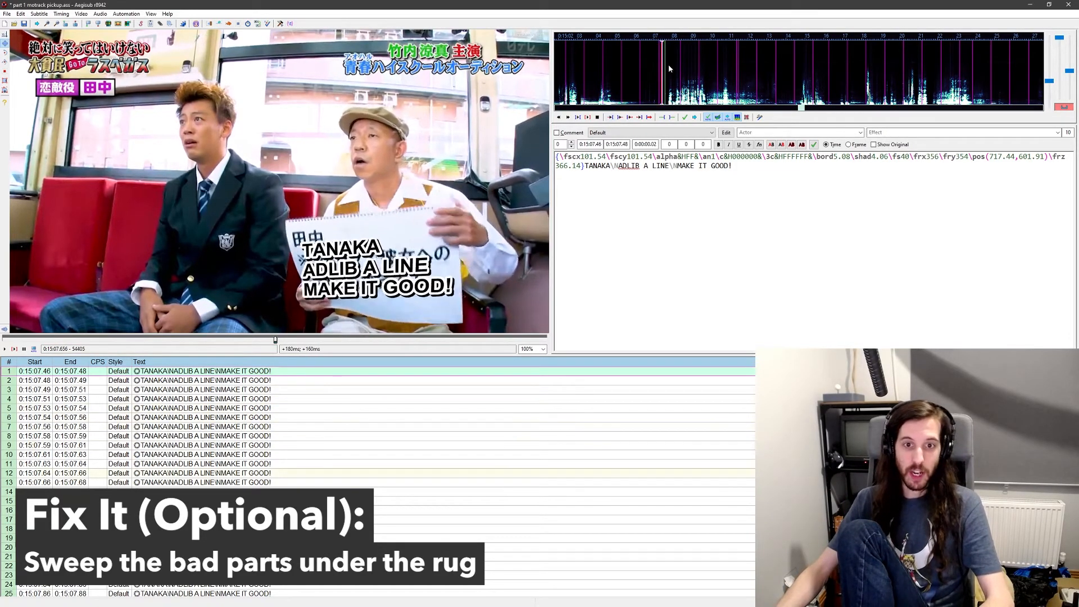
key("Right")
key("Right")
key("Right")
key("Right")
key("Right")
key("Right")
key("Right")
key("Right")
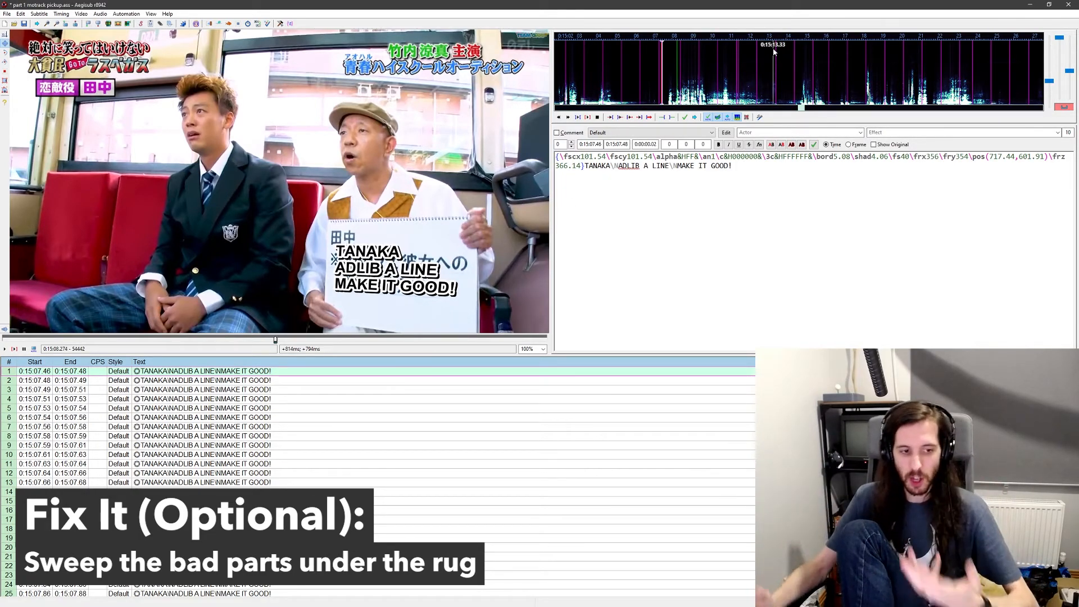
- Play and scrub through the footage around 0:15:20 to 0:15:27 to examine the later cue card shot
key("ctrl+p")
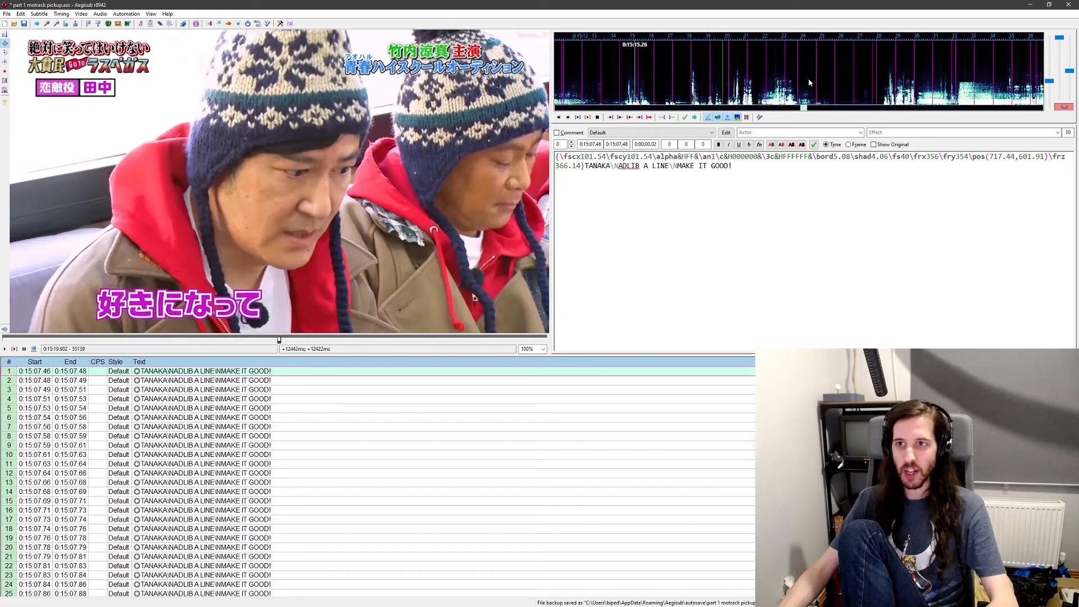
left_click_drag(866, 100, 817, 93)
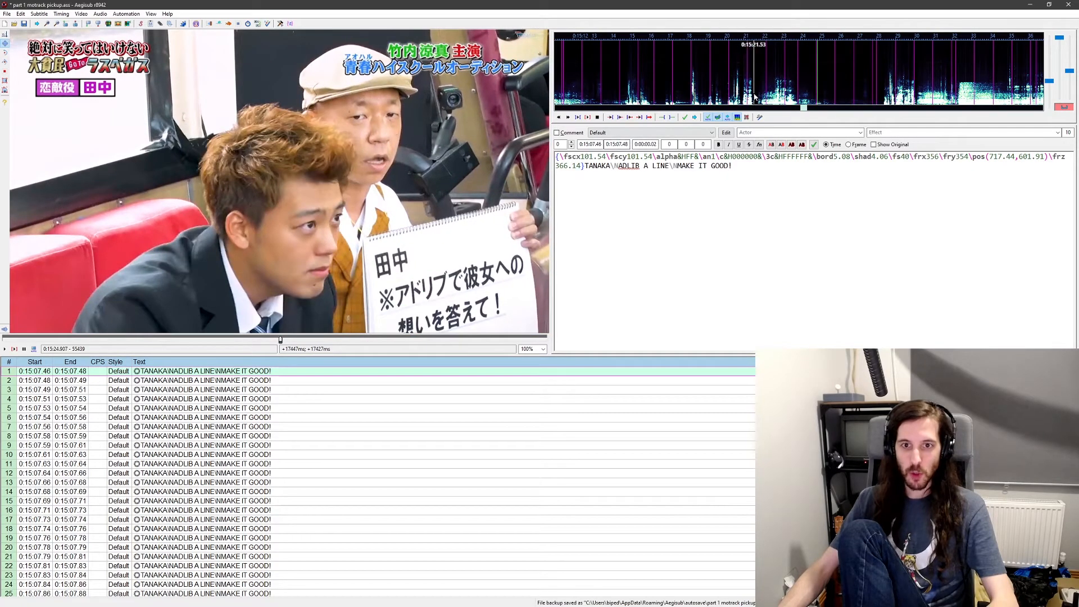
key("ctrl+p")
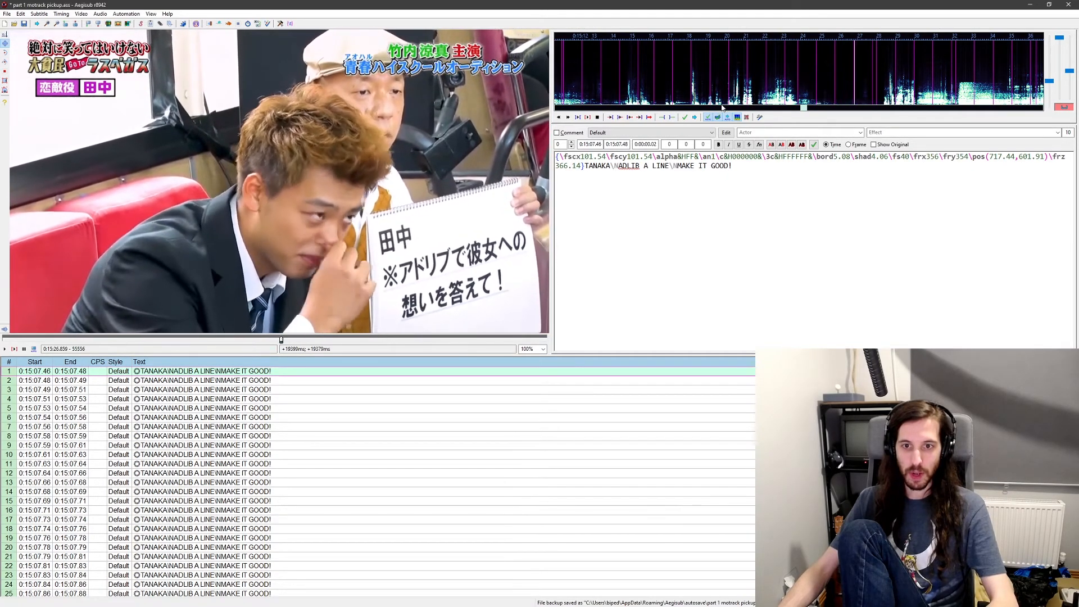
key("ctrl+p")
mouse_move(876, 60)
left_mouse_down()
mouse_move(850, 57)
mouse_move(861, 68)
left_mouse_up()
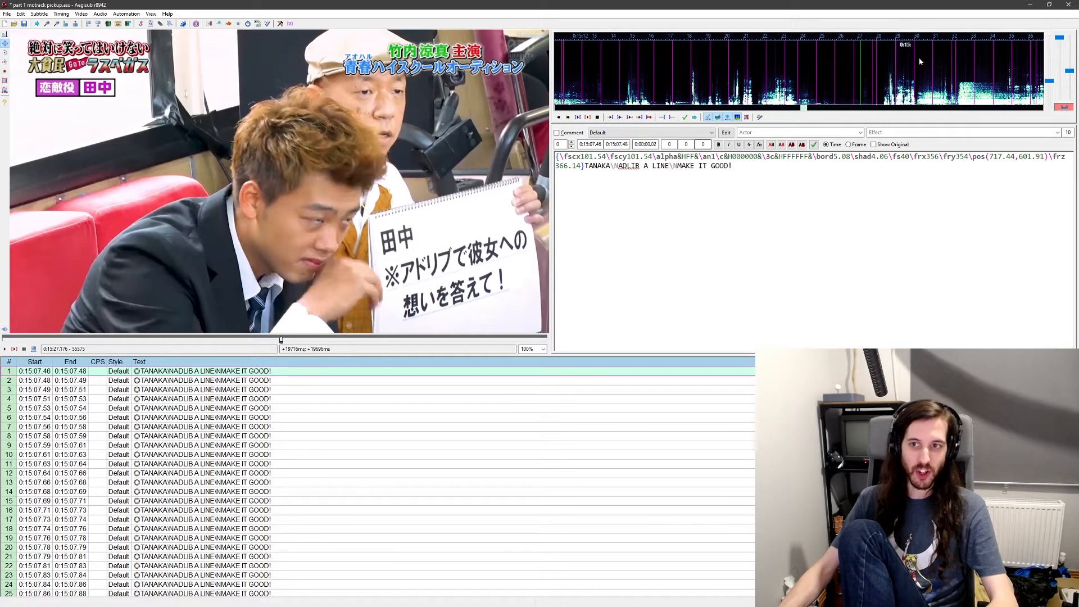
- Return the video to the tracked line and review the text over the cue card around 0:15:09 to 0:15:10
left_click_drag(861, 77, 586, 91)
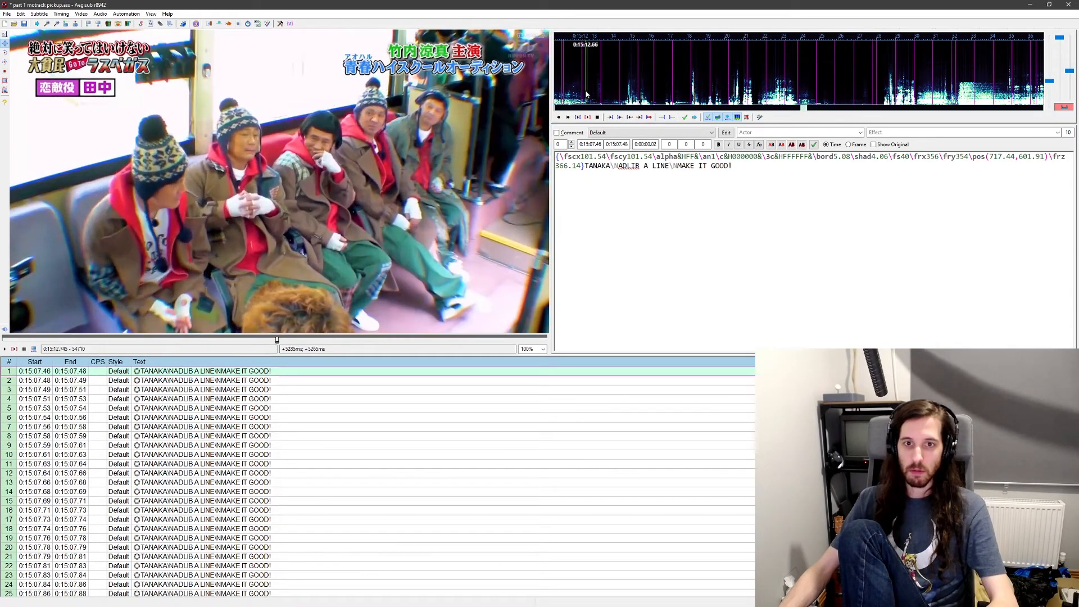
scroll(675, 94, "up", 2)
left_click_drag(912, 95, 822, 96)
key("ctrl+p")
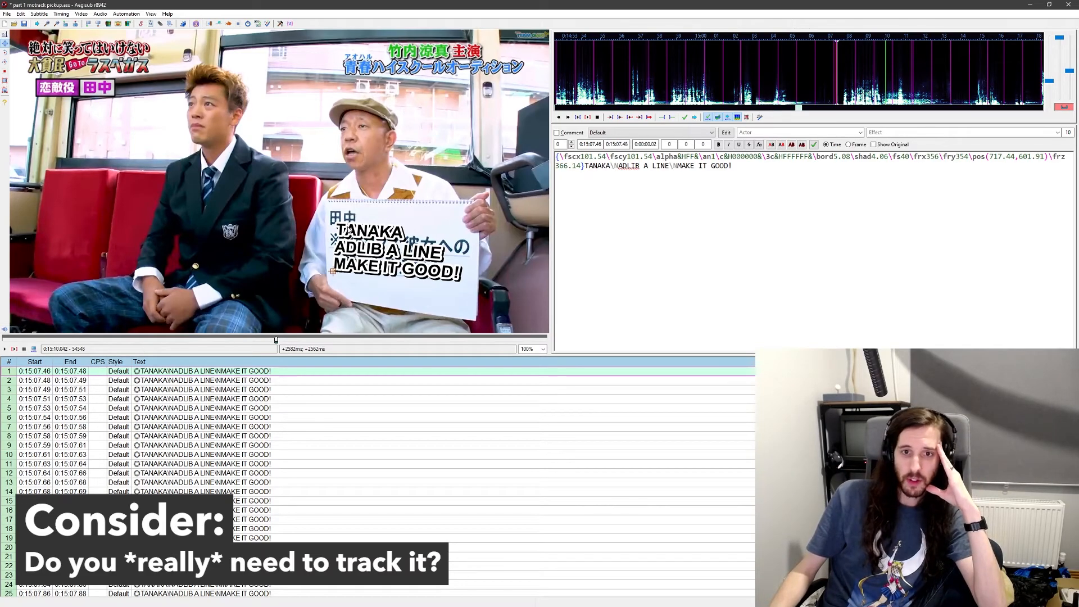
mouse_move(849, 88)
left_mouse_down()
mouse_move(873, 86)
mouse_move(834, 90)
mouse_move(911, 107)
mouse_move(869, 90)
left_mouse_up()
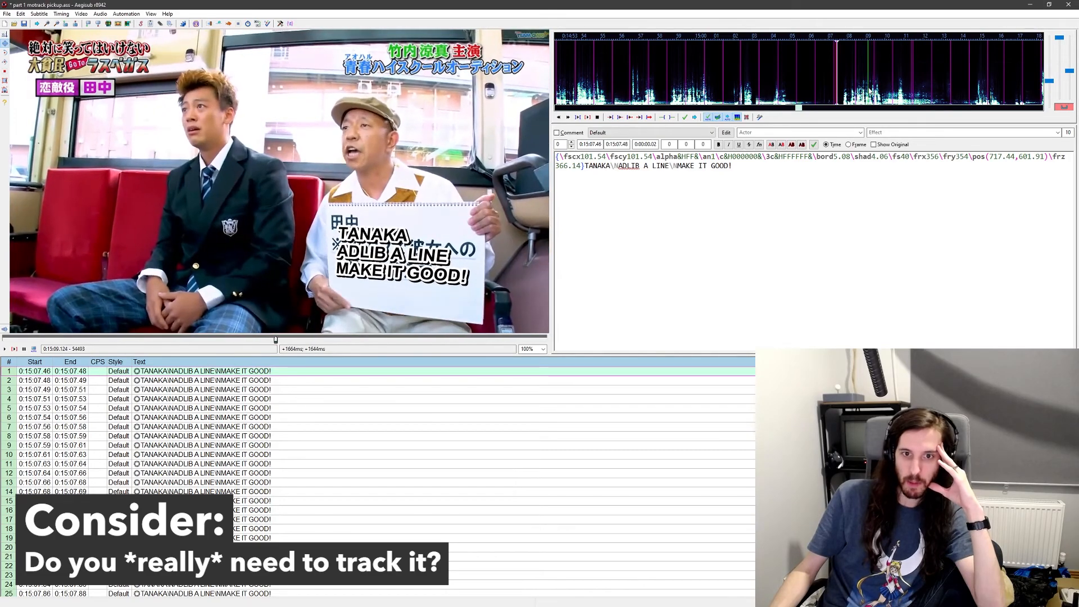